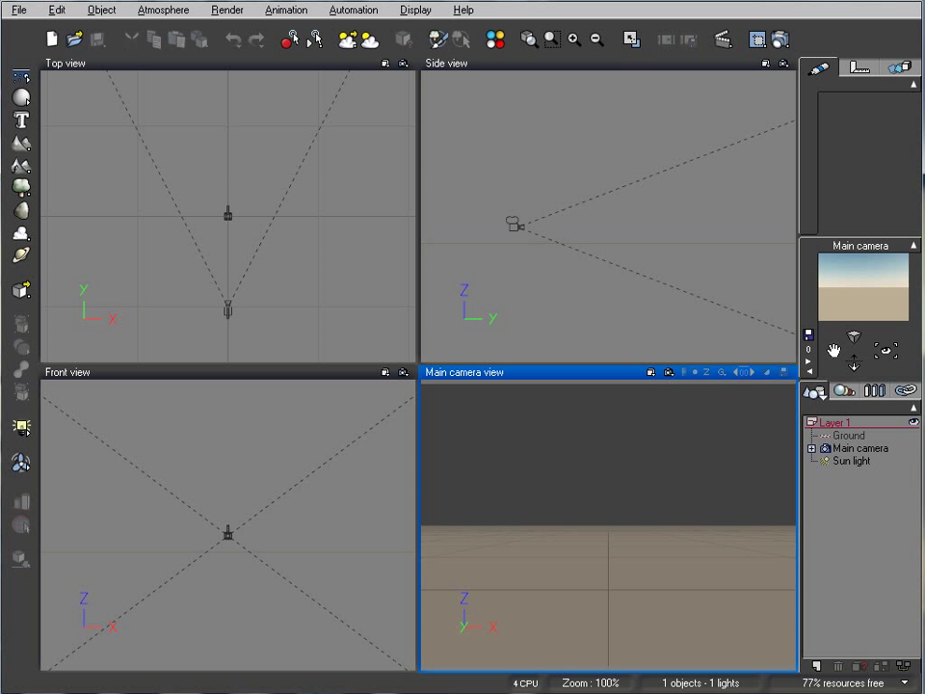
Add an infinite water plane to the scene.
{"action": "right_click_drag", "start_coordinate": [576, 208], "coordinate": [582, 273]}
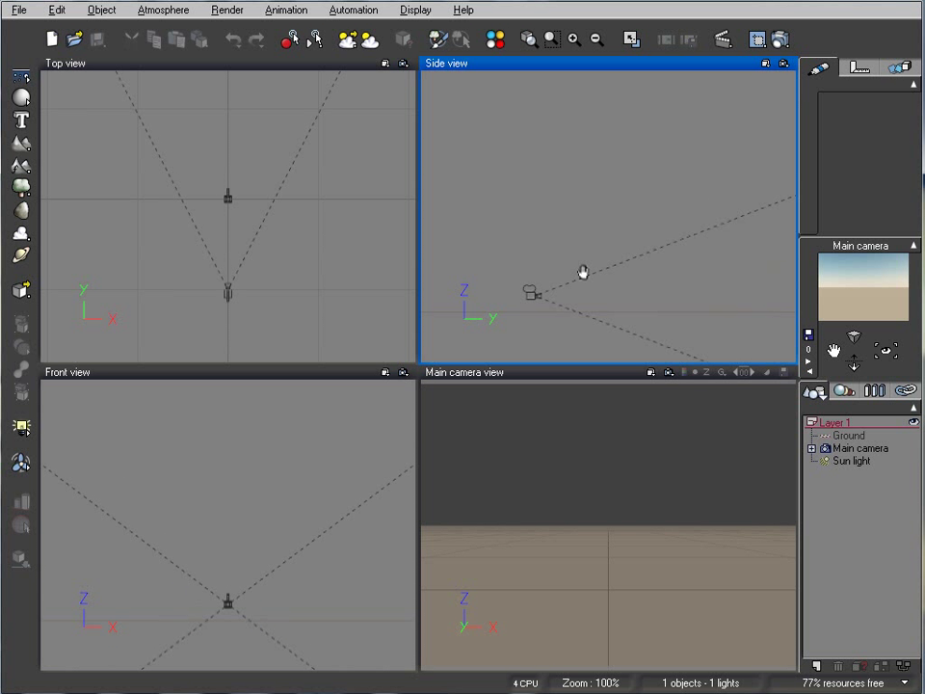
{"action": "left_click", "coordinate": [532, 300]}
{"action": "right_click_drag", "start_coordinate": [616, 314], "coordinate": [647, 304]}
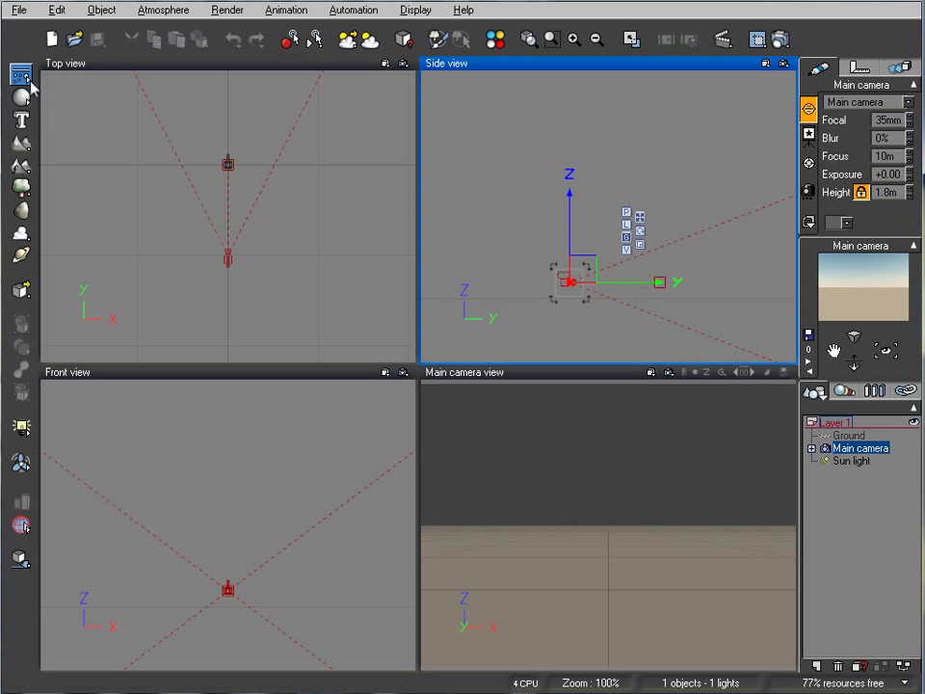
{"action": "left_click", "coordinate": [30, 84]}
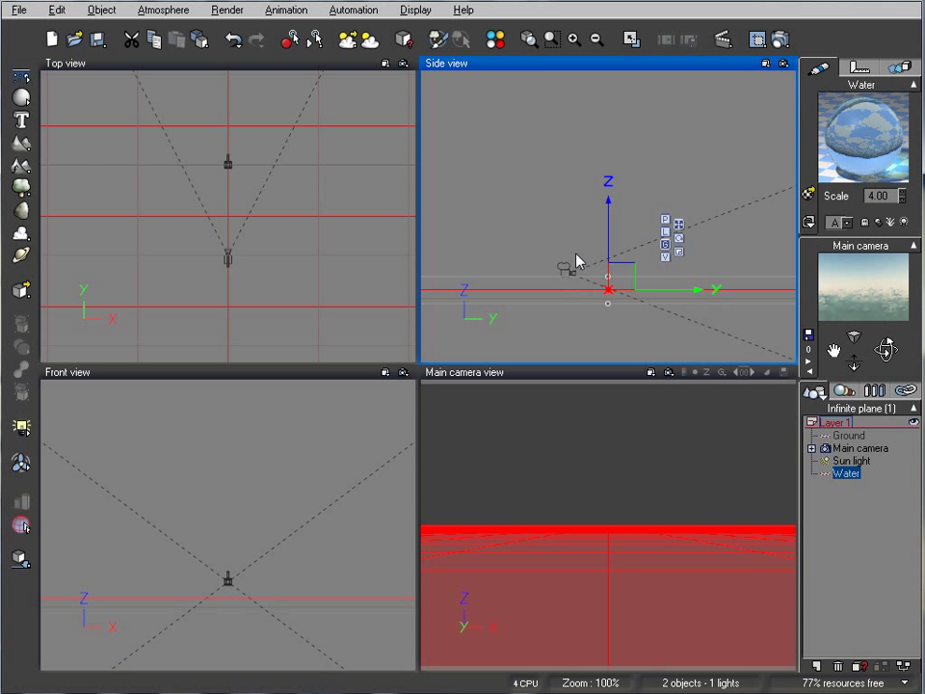
Unlock the main camera's height and lower the camera towards the ground in the side view.
{"action": "right_click_drag", "start_coordinate": [584, 273], "coordinate": [580, 250]}
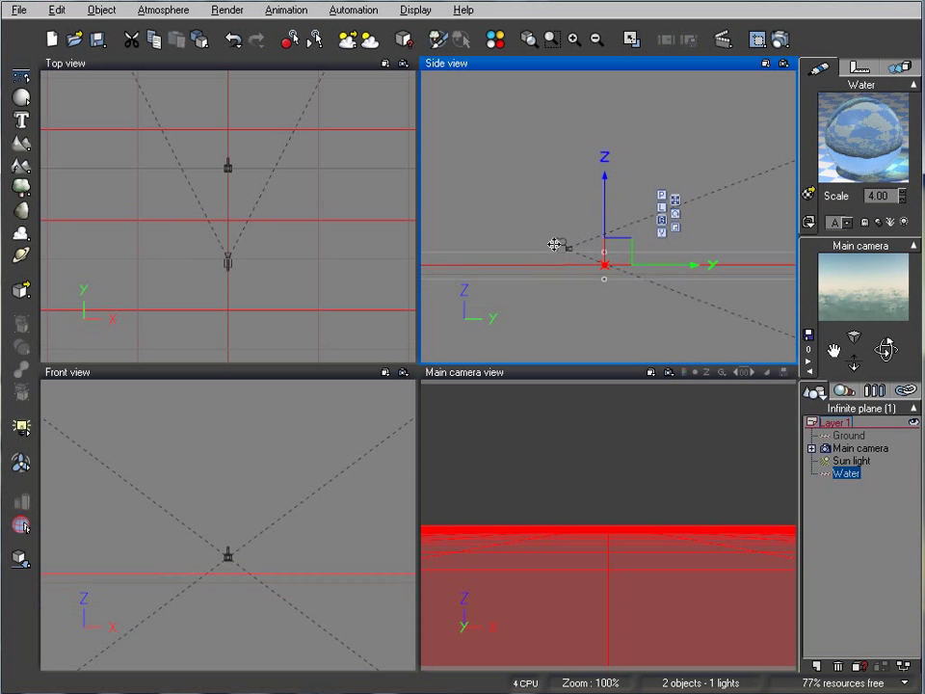
{"action": "left_click", "coordinate": [873, 452]}
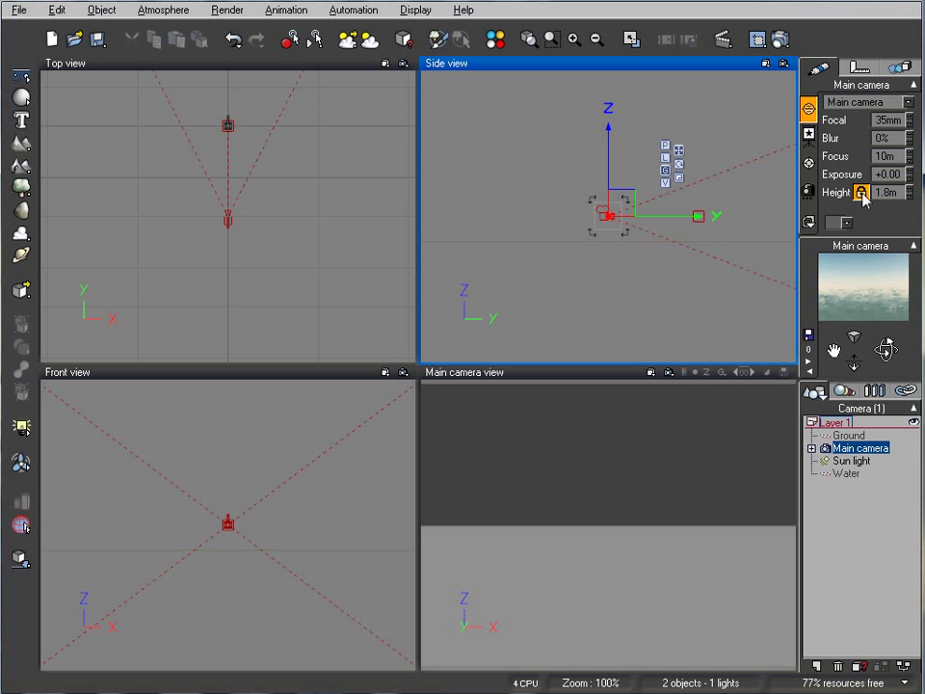
{"action": "scroll", "coordinate": [613, 231], "scroll_direction": "up", "scroll_amount": 5}
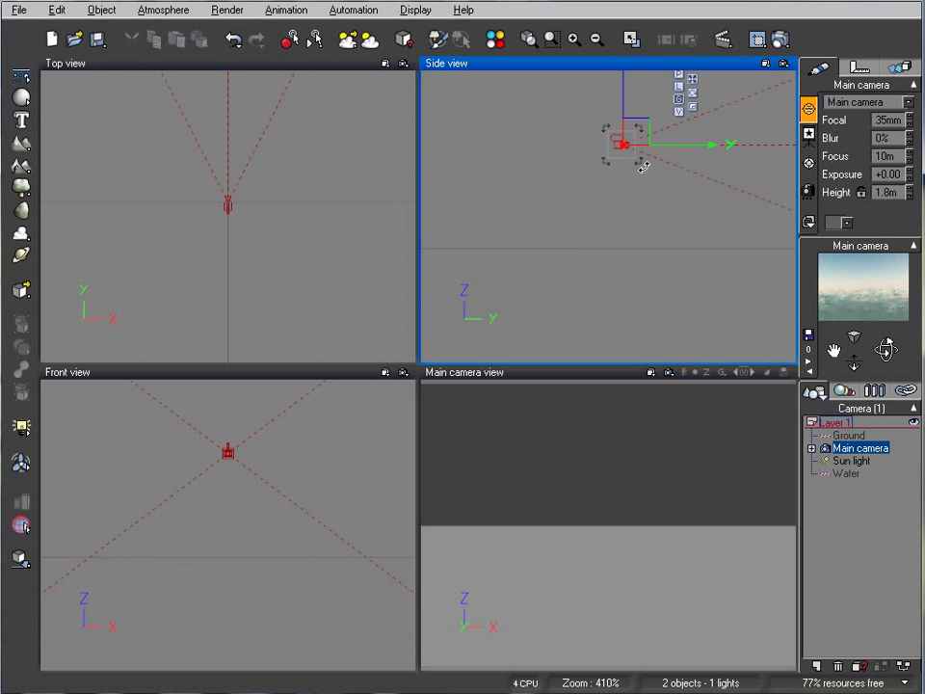
{"action": "left_click_drag", "start_coordinate": [647, 154], "coordinate": [621, 205]}
Adjust the water plane's height in the side view so the surface lies above the camera.
{"action": "left_click", "coordinate": [847, 474]}
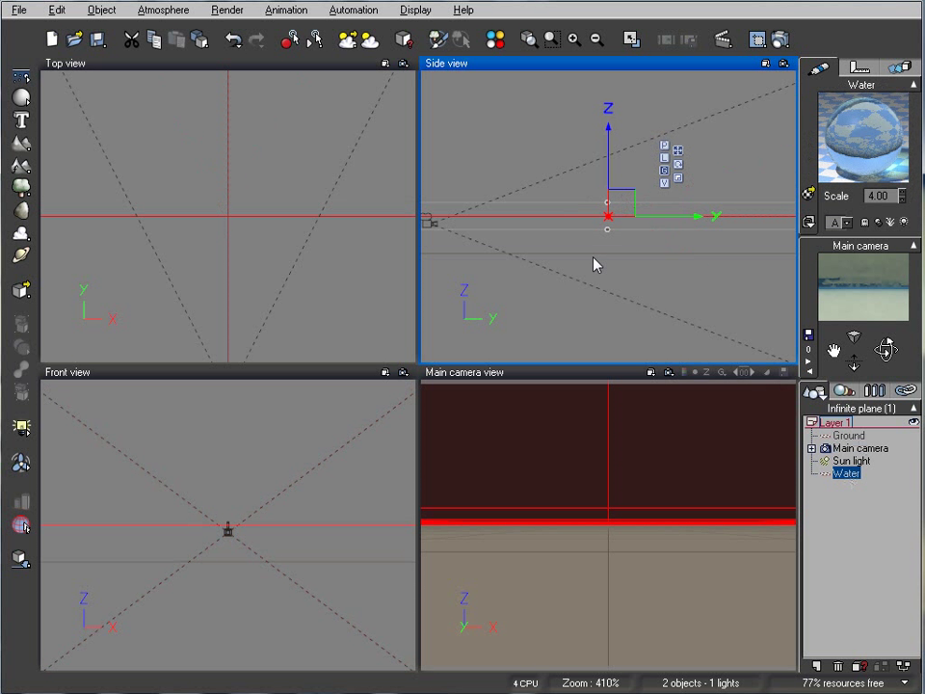
{"action": "right_click_drag", "start_coordinate": [615, 220], "coordinate": [615, 246]}
{"action": "left_click_drag", "start_coordinate": [616, 227], "coordinate": [616, 198]}
{"action": "right_click_drag", "start_coordinate": [616, 267], "coordinate": [710, 276]}
Raise the main camera to a height of about -57 cm and tilt it slightly.
{"action": "left_click", "coordinate": [837, 447]}
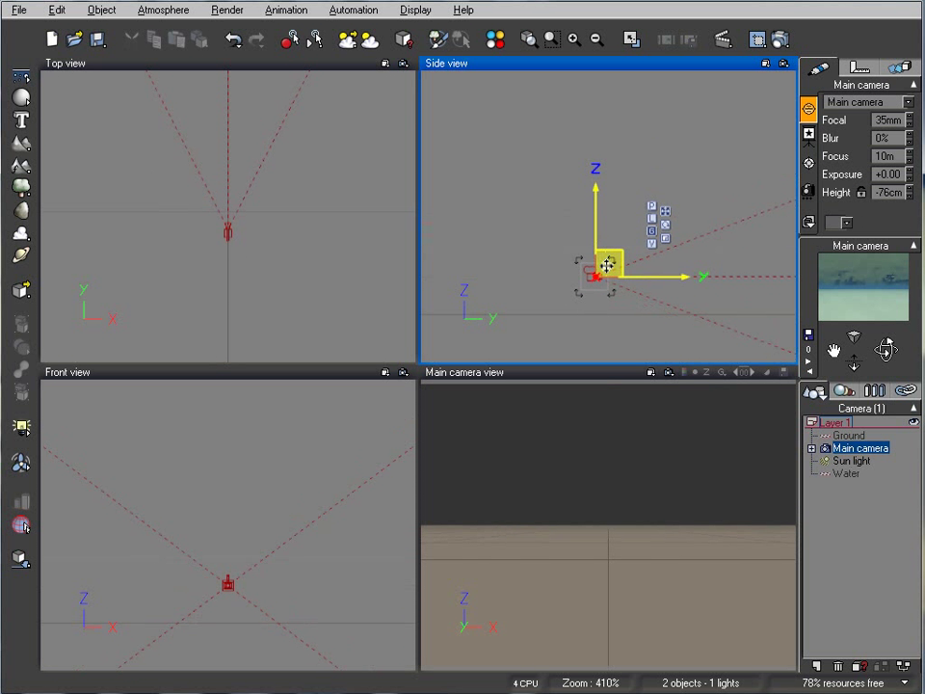
{"action": "left_click_drag", "start_coordinate": [606, 260], "coordinate": [606, 257]}
{"action": "left_click_drag", "start_coordinate": [886, 351], "coordinate": [886, 357]}
Render a preview of the underwater scene to the screen with the internal renderer, and close the finished render.
{"action": "left_click", "coordinate": [783, 41]}
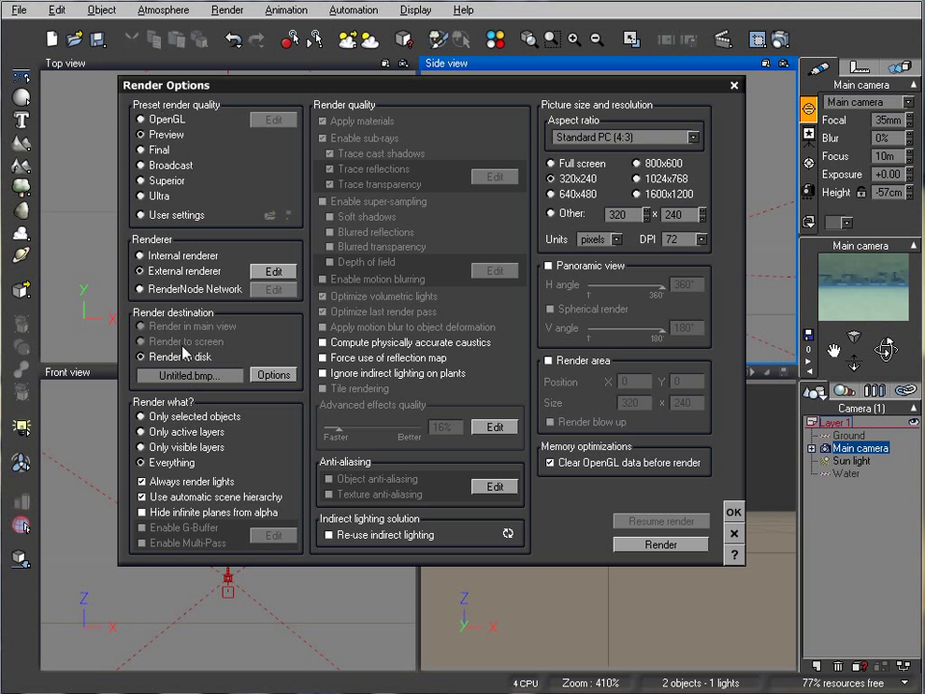
{"action": "left_click", "coordinate": [183, 256]}
{"action": "left_click", "coordinate": [183, 342]}
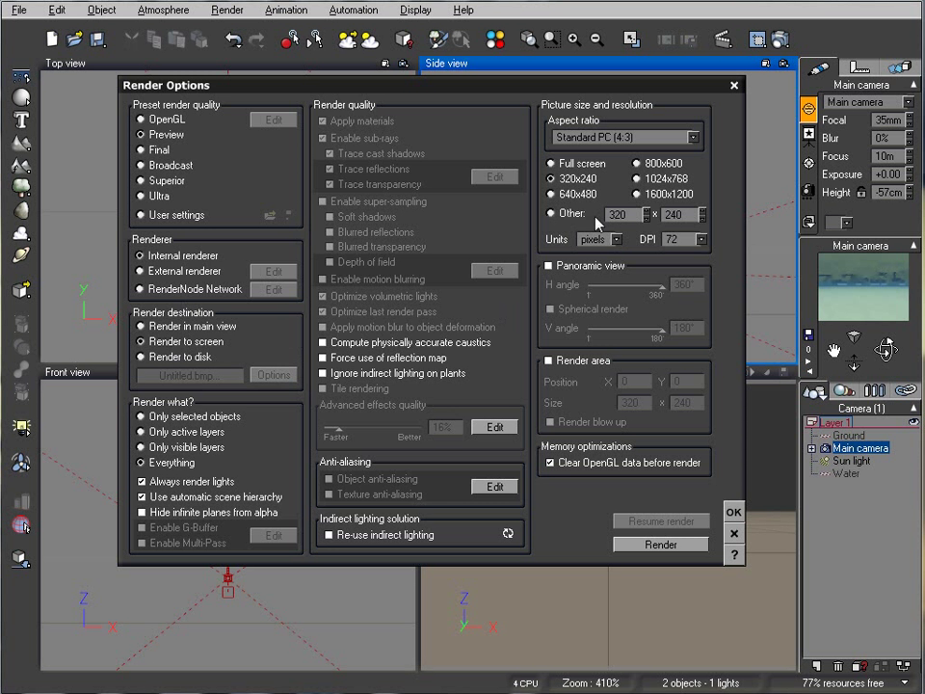
{"action": "left_click", "coordinate": [661, 544]}
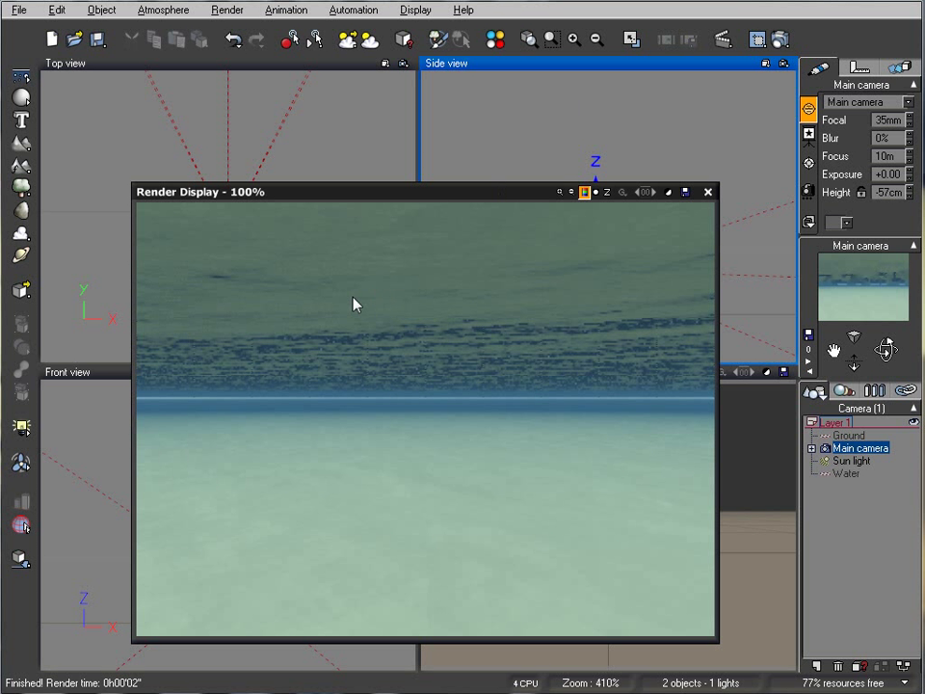
{"action": "left_click", "coordinate": [707, 192]}
Add a quadratic spot light and place it above the water, in front of the camera.
{"action": "right_click_drag", "start_coordinate": [229, 205], "coordinate": [214, 265]}
{"action": "scroll", "coordinate": [249, 243], "scroll_direction": "down", "scroll_amount": 1}
{"action": "left_click", "coordinate": [24, 434]}
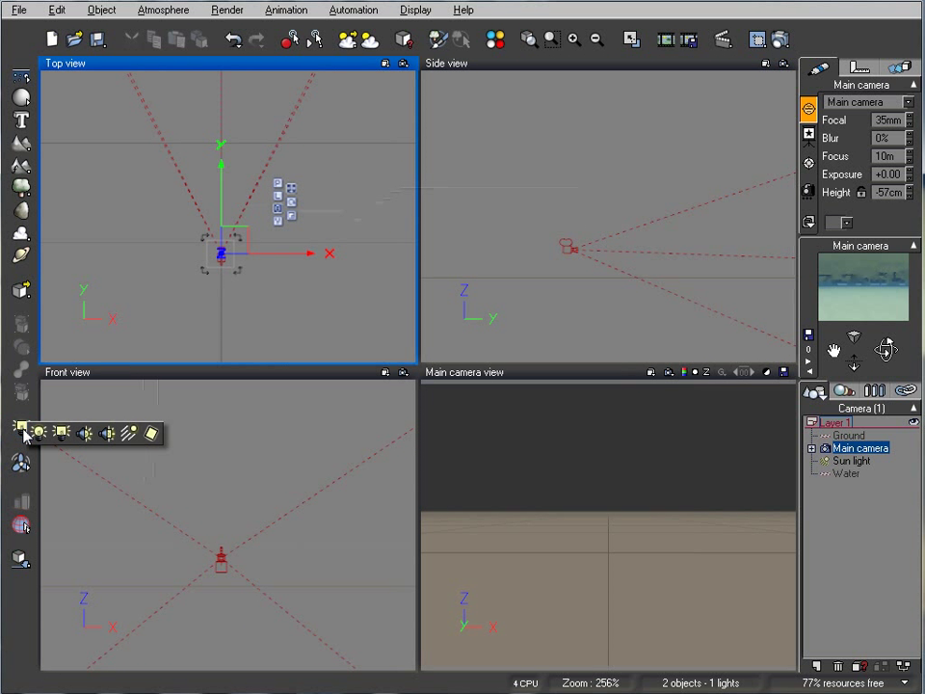
{"action": "left_click", "coordinate": [106, 436]}
{"action": "right_click_drag", "start_coordinate": [656, 142], "coordinate": [595, 147]}
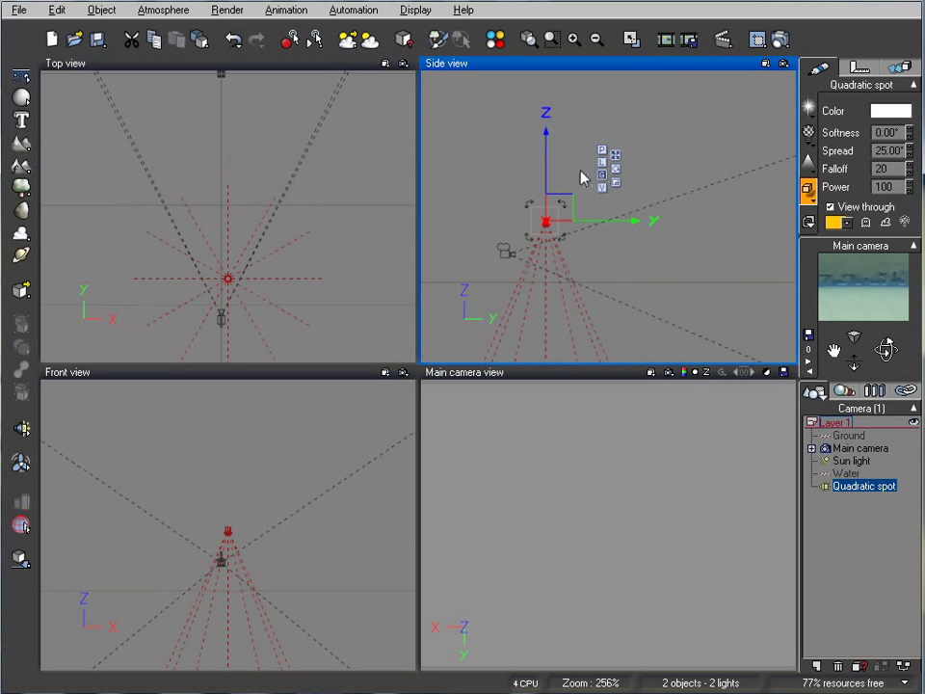
{"action": "left_click_drag", "start_coordinate": [562, 202], "coordinate": [609, 161]}
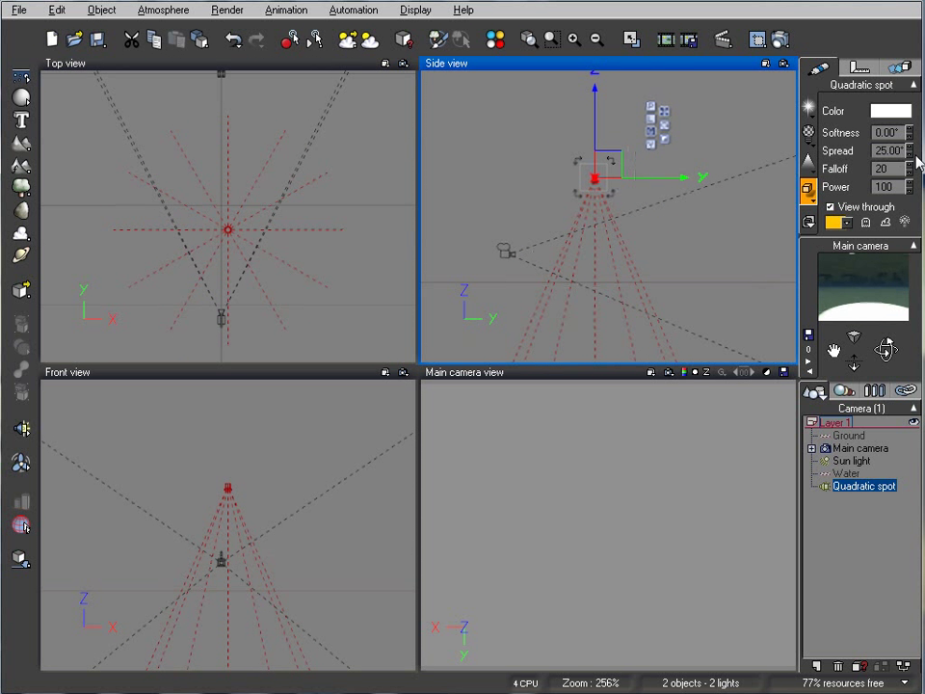
Set the quadratic spot's spread to 45° and enable its volumetric lighting.
{"action": "left_click_drag", "start_coordinate": [911, 154], "coordinate": [911, 116]}
{"action": "left_click_drag", "start_coordinate": [615, 164], "coordinate": [630, 167]}
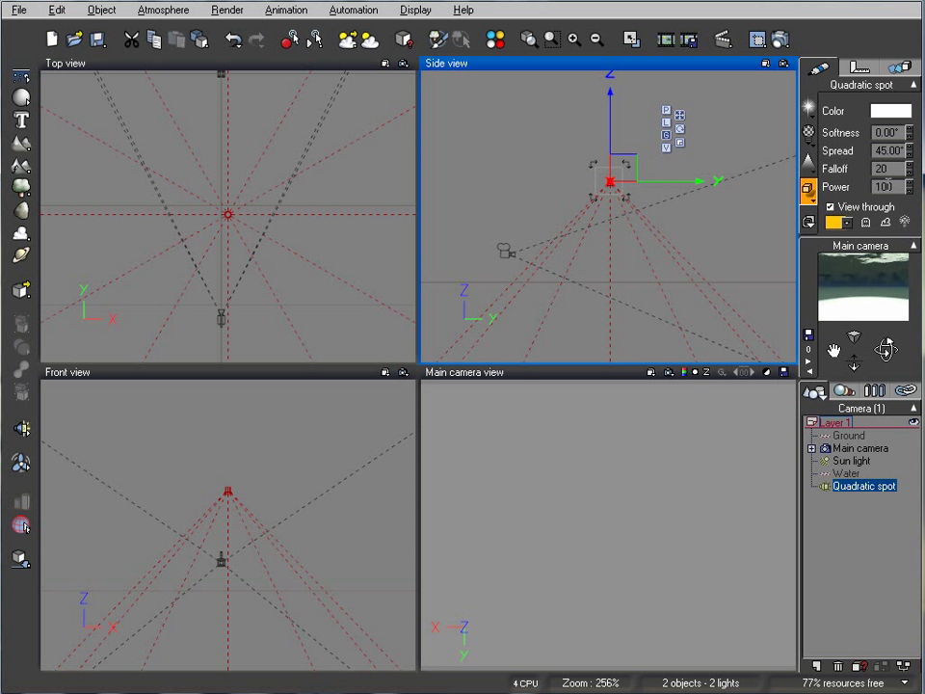
{"action": "left_click", "coordinate": [810, 163]}
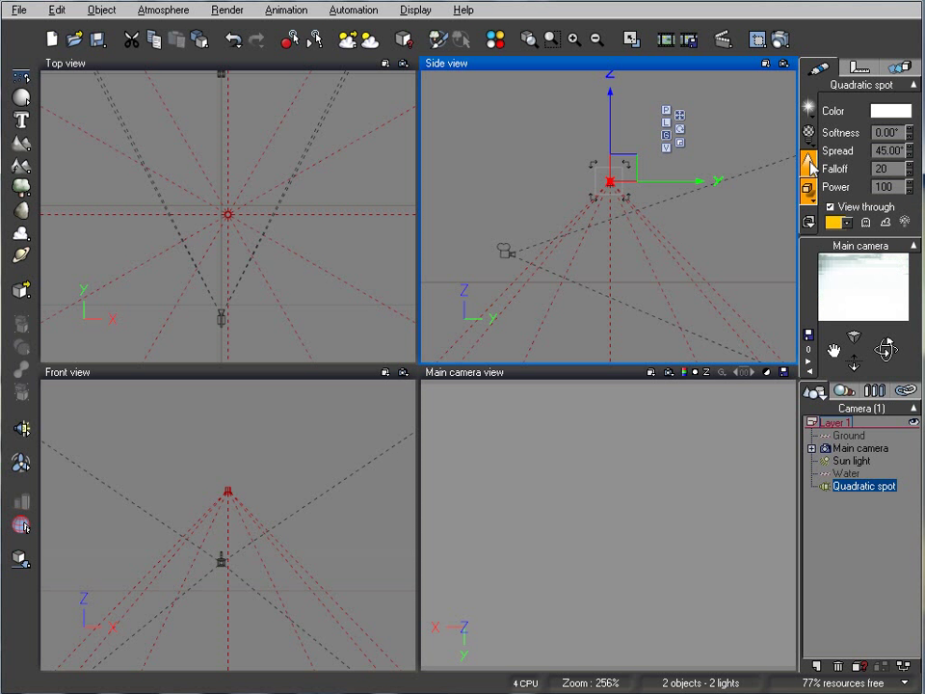
Shift the quadratic spot towards positive X, near the edge of the camera's view, and rotate it to aim back across that view.
{"action": "right_click_drag", "start_coordinate": [309, 227], "coordinate": [330, 193]}
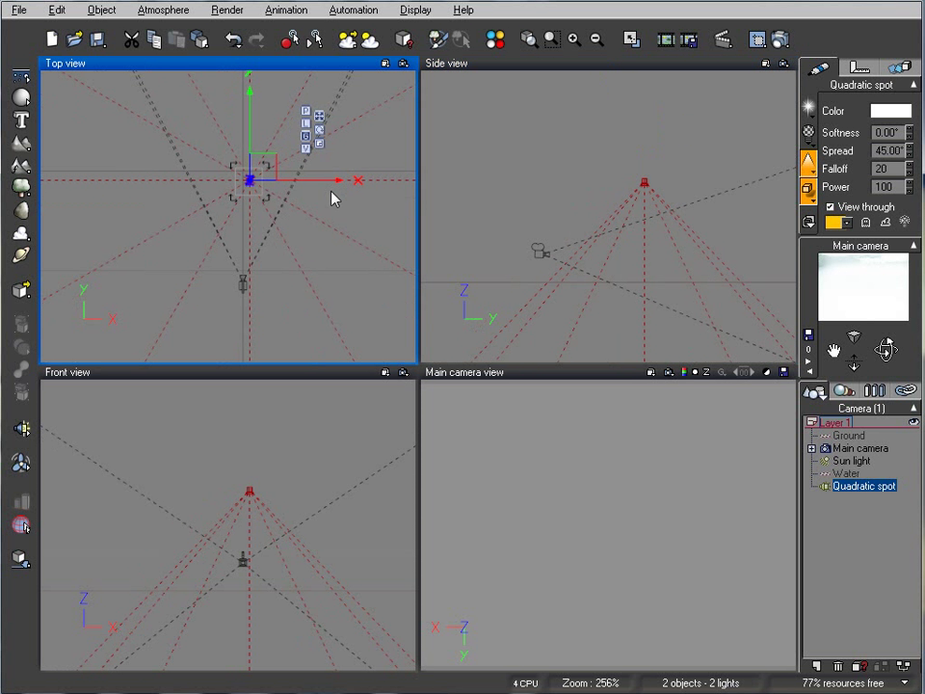
{"action": "left_click_drag", "start_coordinate": [268, 163], "coordinate": [319, 149]}
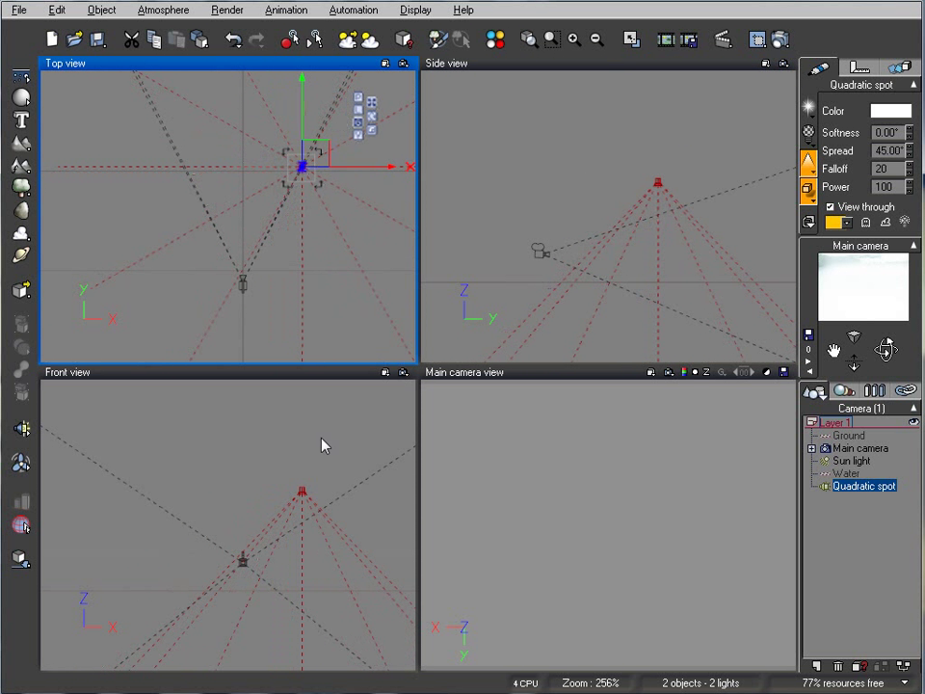
{"action": "left_click", "coordinate": [303, 493]}
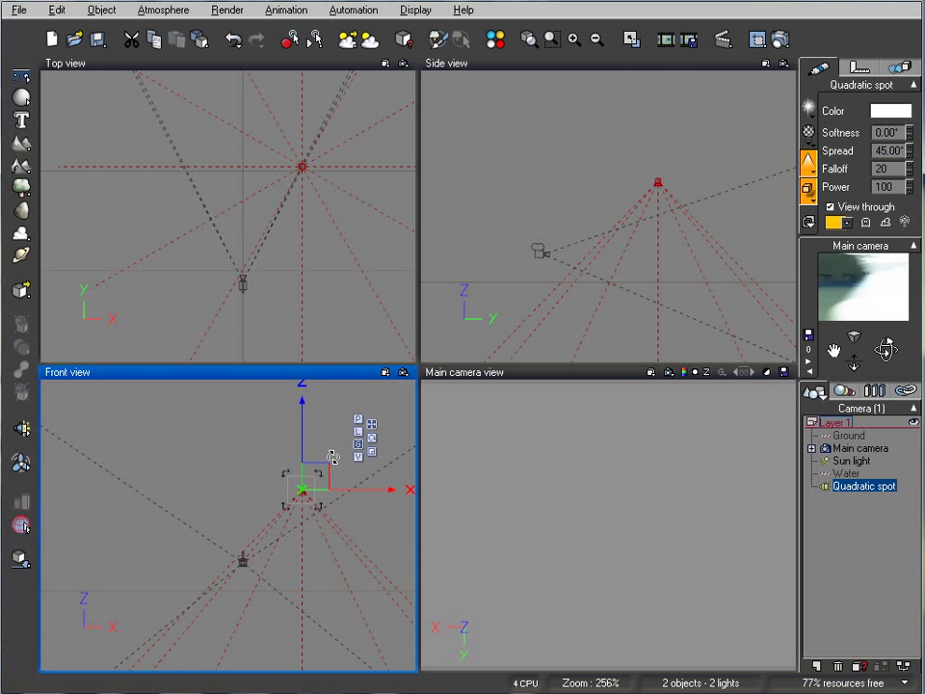
{"action": "left_click_drag", "start_coordinate": [332, 457], "coordinate": [340, 470]}
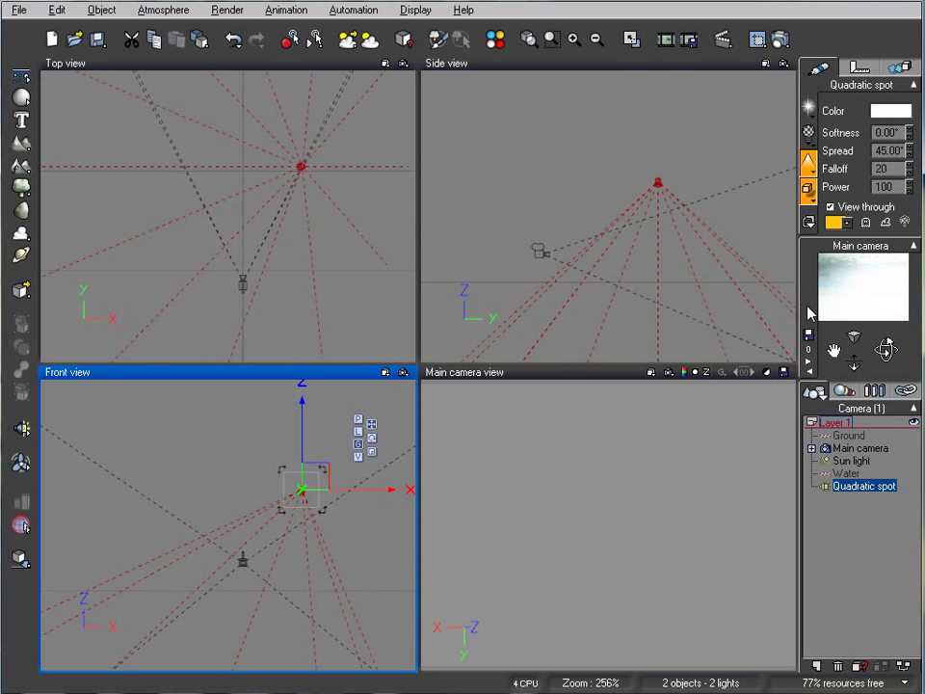
{"action": "left_click_drag", "start_coordinate": [331, 471], "coordinate": [369, 462]}
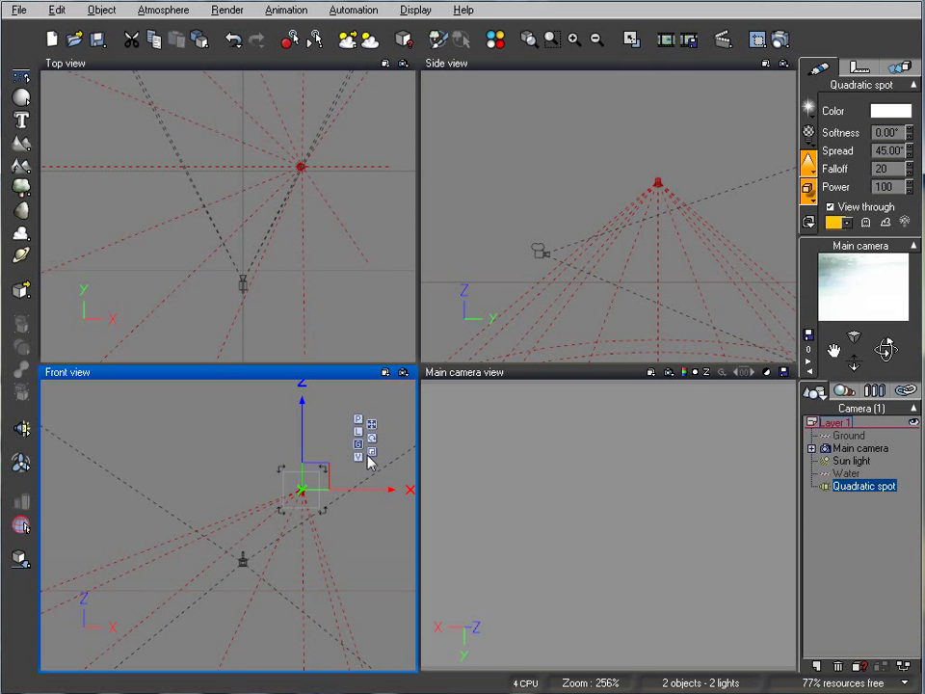
Apply the WaterCaus light gel from the MP3 LightGel collection to the quadratic spot.
{"action": "left_click", "coordinate": [807, 160]}
{"action": "left_click", "coordinate": [853, 155]}
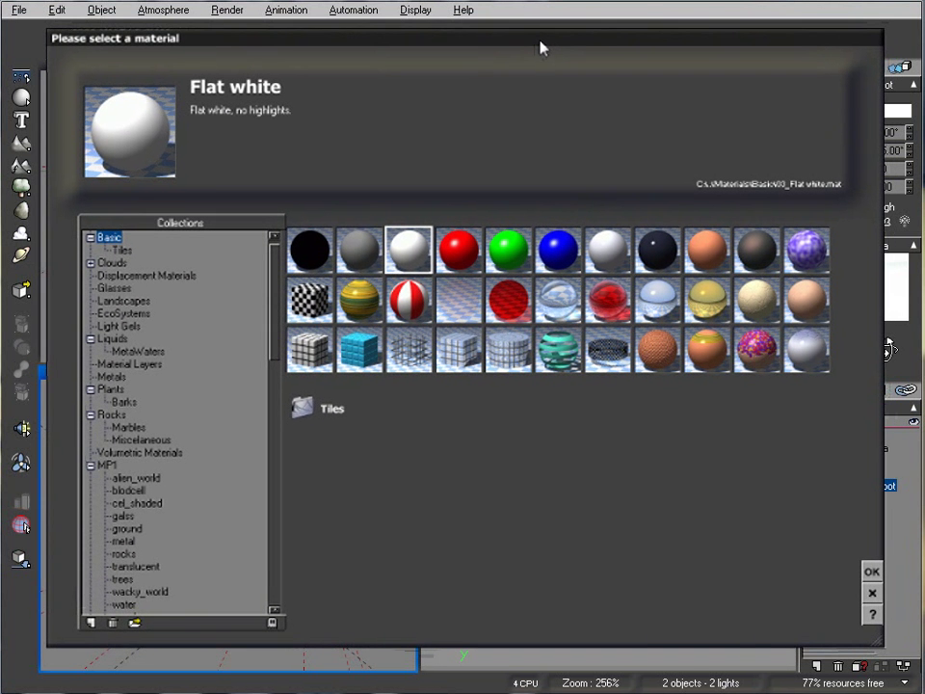
{"action": "mouse_move", "coordinate": [274, 275]}
{"action": "left_mouse_down"}
{"action": "mouse_move", "coordinate": [270, 289]}
{"action": "mouse_move", "coordinate": [269, 278]}
{"action": "left_mouse_up"}
{"action": "left_click", "coordinate": [116, 311]}
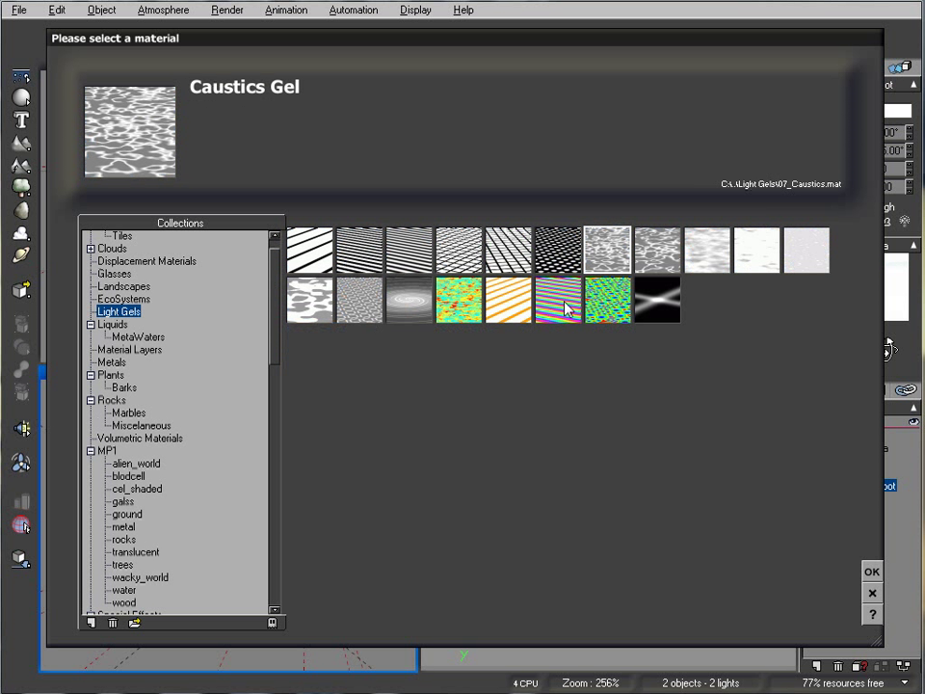
{"action": "left_click", "coordinate": [639, 248]}
{"action": "left_click", "coordinate": [602, 246]}
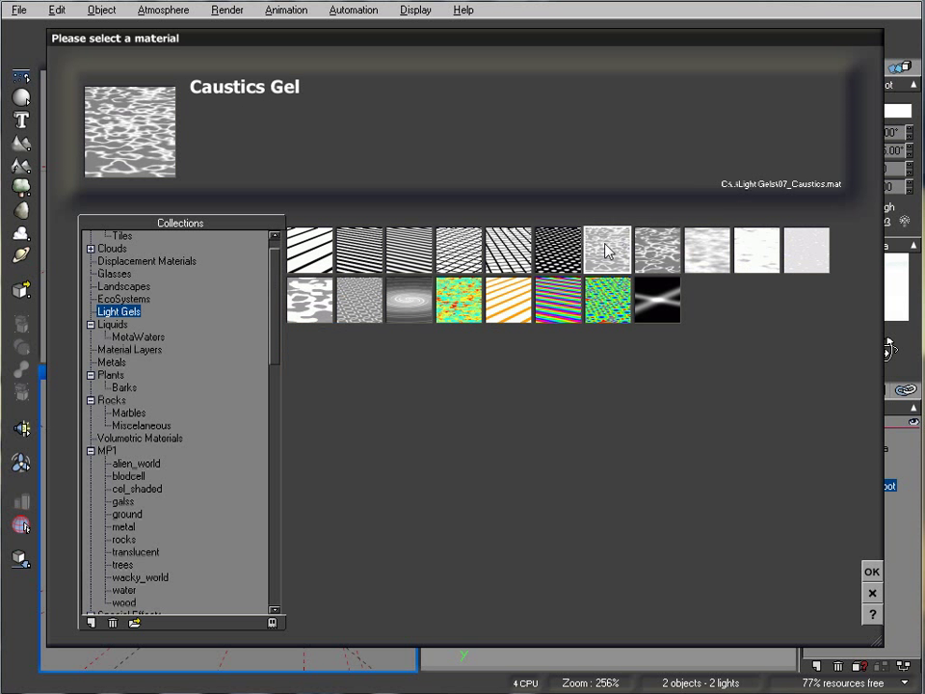
{"action": "left_click", "coordinate": [310, 306]}
{"action": "left_click_drag", "start_coordinate": [275, 295], "coordinate": [150, 443]}
{"action": "left_click", "coordinate": [135, 398]}
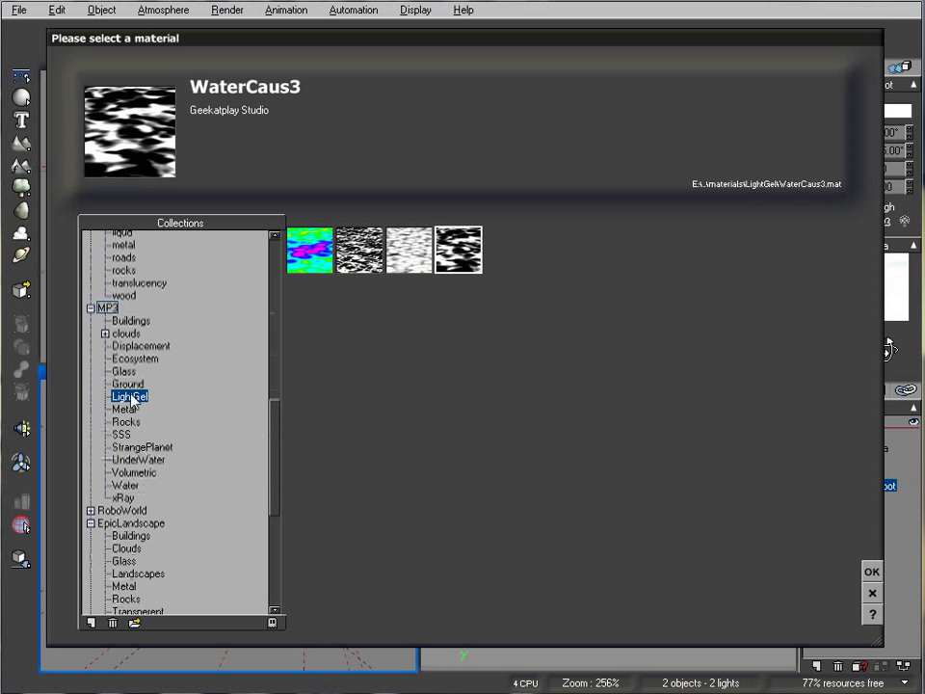
{"action": "left_click", "coordinate": [373, 246]}
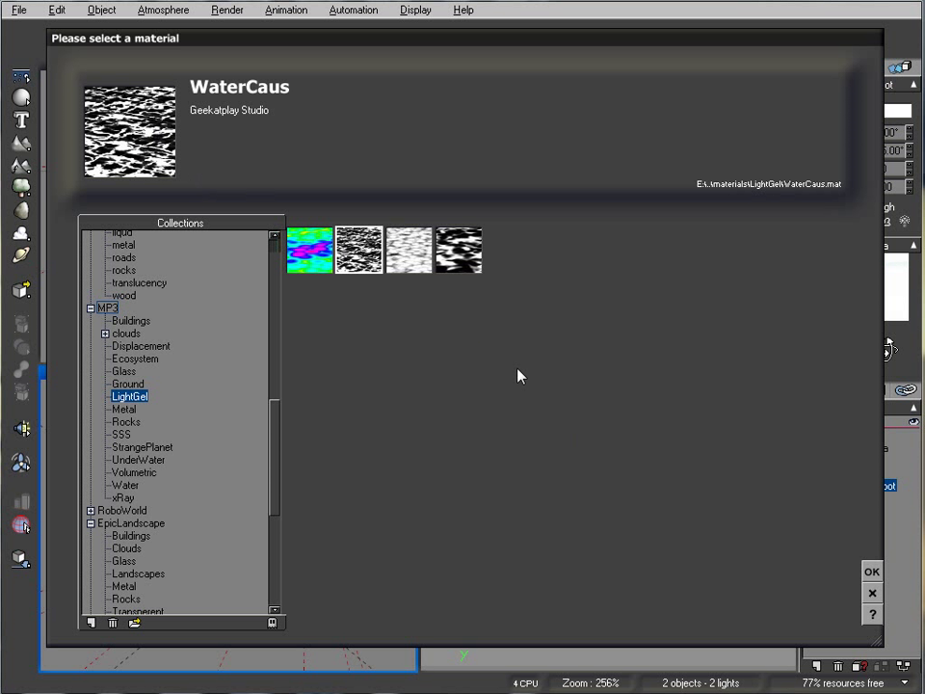
{"action": "left_click", "coordinate": [875, 574]}
Set the WaterCaus gel's function scale to 1 on X, Y and Z.
{"action": "left_click_drag", "start_coordinate": [517, 98], "coordinate": [538, 209]}
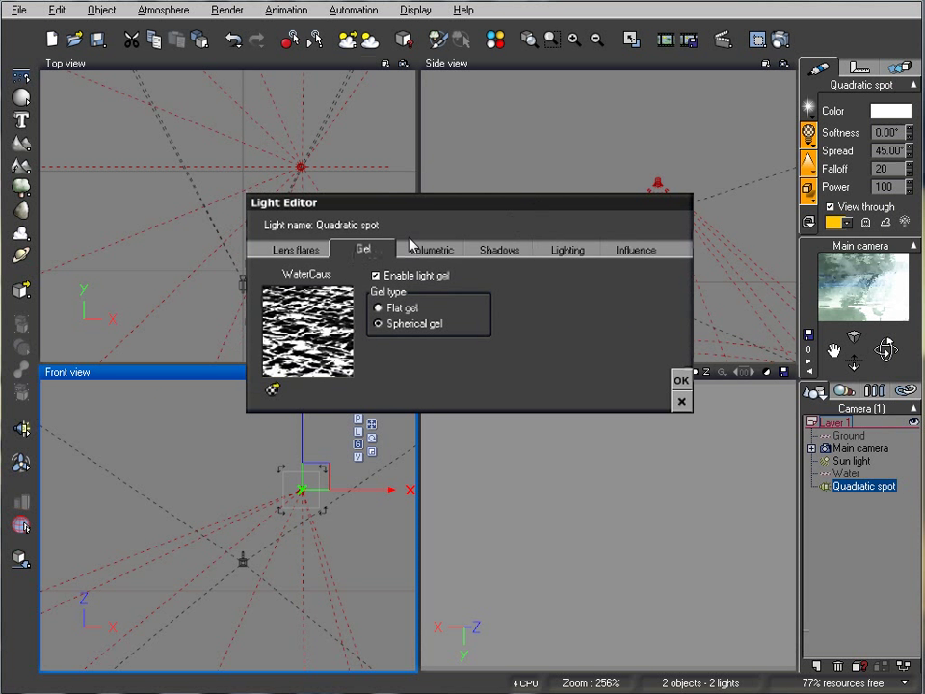
{"action": "double_click", "coordinate": [328, 326]}
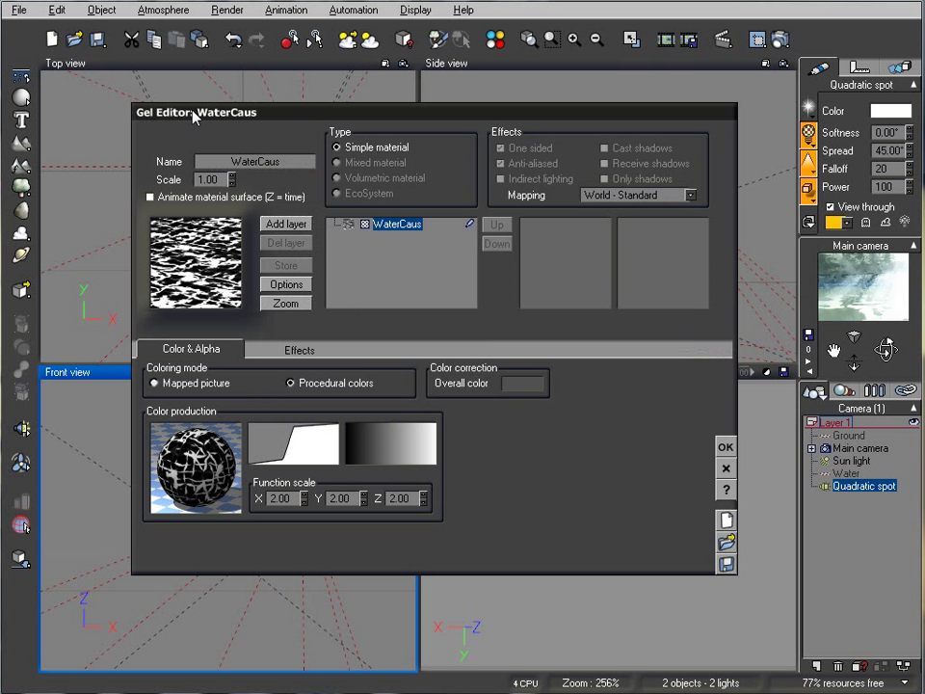
{"action": "double_click", "coordinate": [287, 502]}
{"action": "type", "text": "1"}
{"action": "double_click", "coordinate": [340, 498]}
{"action": "type", "text": "1"}
{"action": "double_click", "coordinate": [405, 498]}
{"action": "type", "text": "1"}
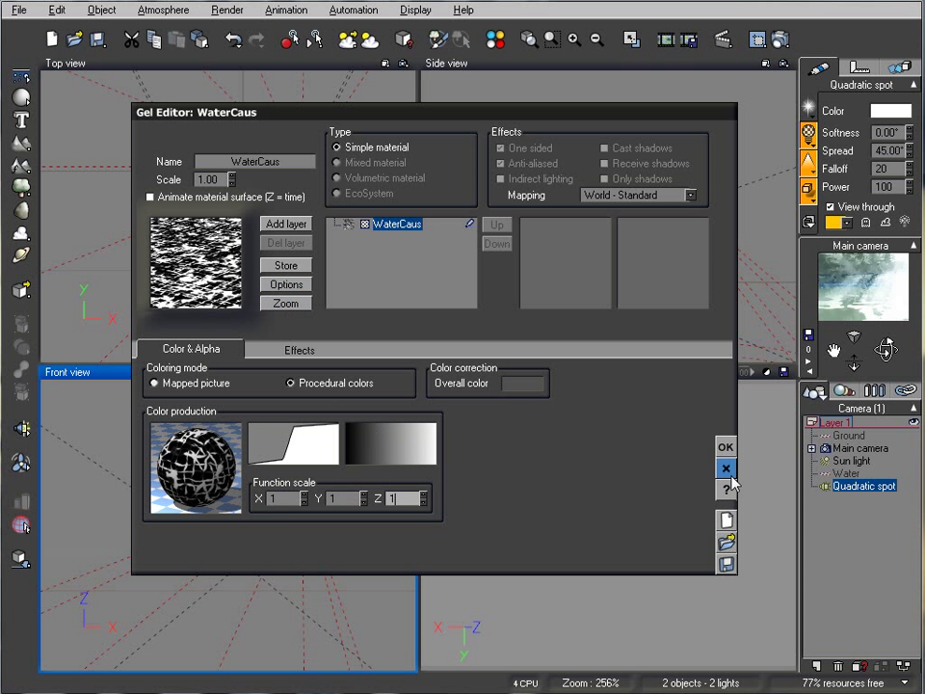
{"action": "left_click", "coordinate": [725, 447]}
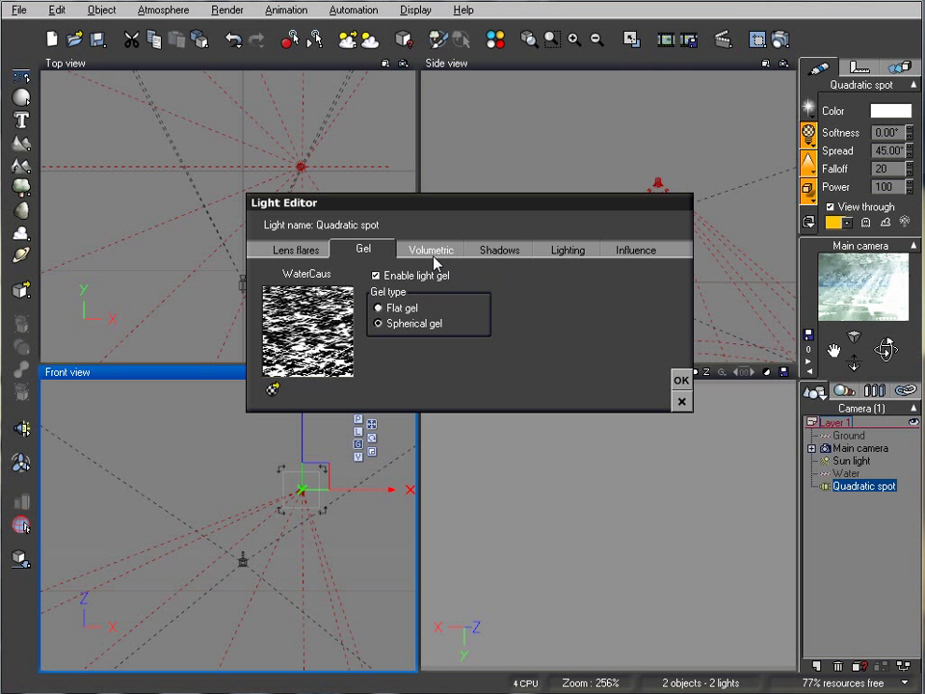
Show smoke or dust in the quadratic spot's volumetric light beam.
{"action": "left_click_drag", "start_coordinate": [456, 202], "coordinate": [407, 221]}
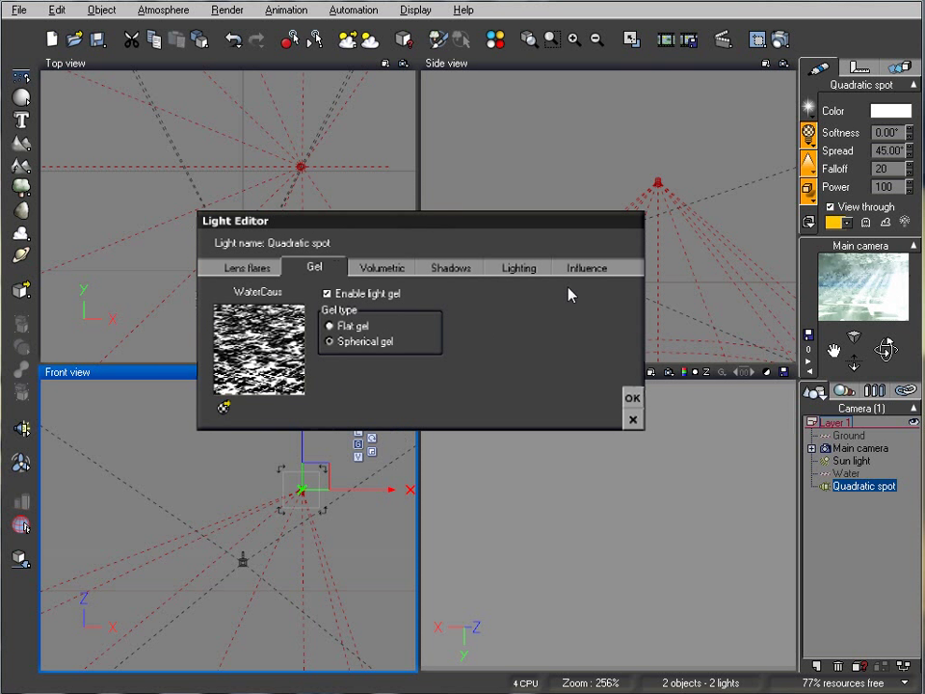
{"action": "left_click", "coordinate": [387, 277]}
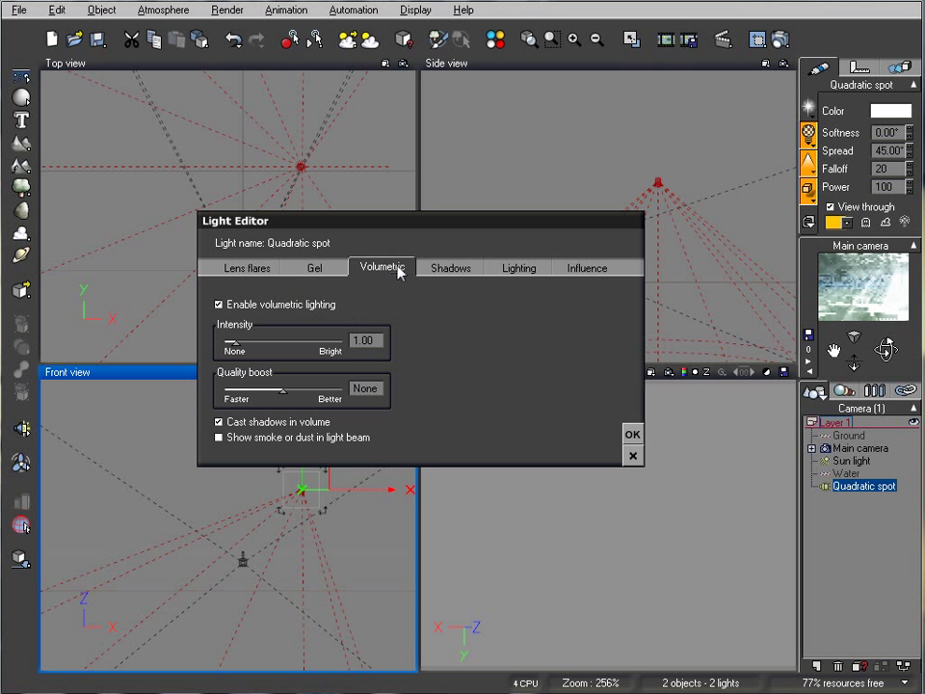
{"action": "left_click", "coordinate": [219, 437]}
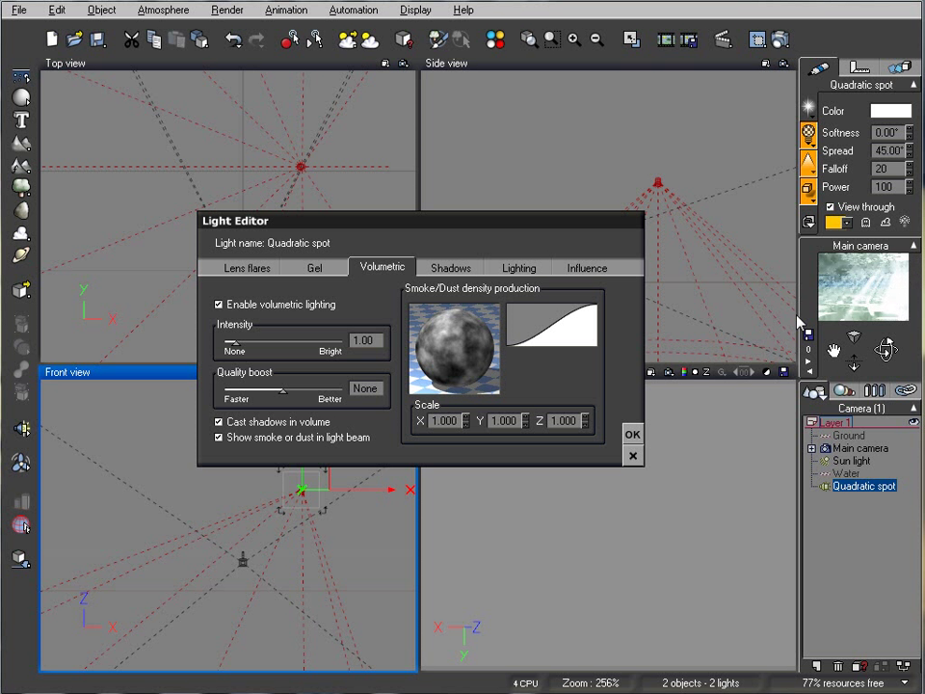
Switch the quadratic spot to a soft shadow map without hard shadows, with auto size, and lower its shadow density.
{"action": "left_click", "coordinate": [439, 270]}
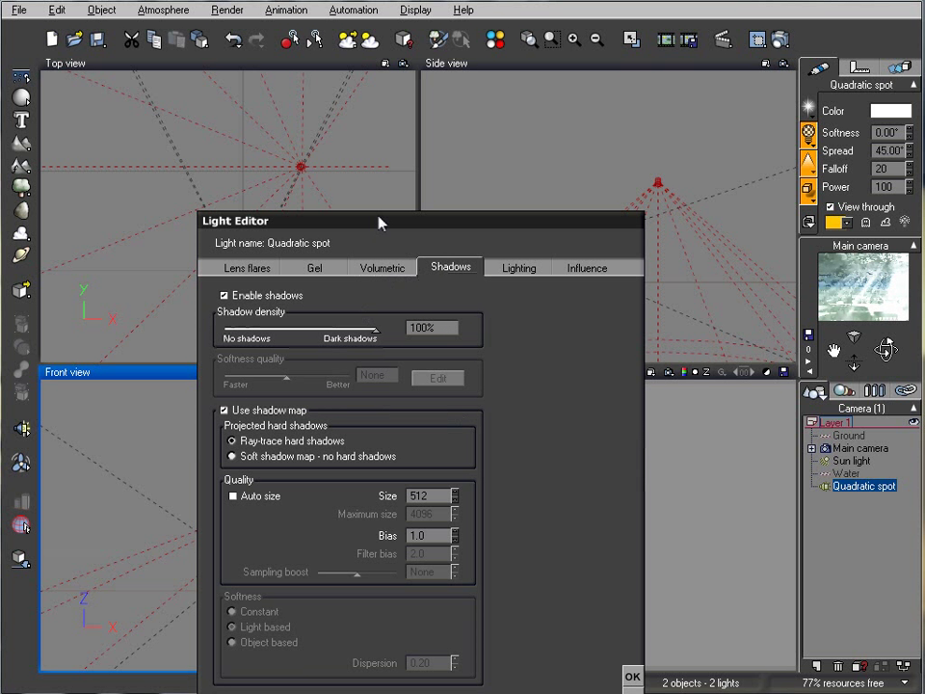
{"action": "left_click_drag", "start_coordinate": [382, 214], "coordinate": [389, 94]}
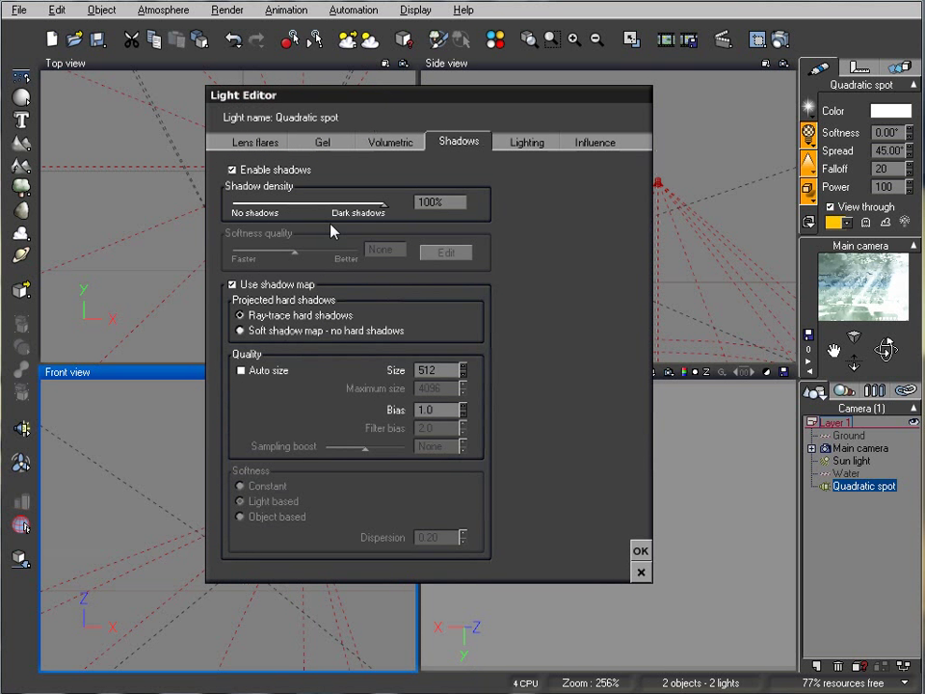
{"action": "left_click", "coordinate": [242, 372]}
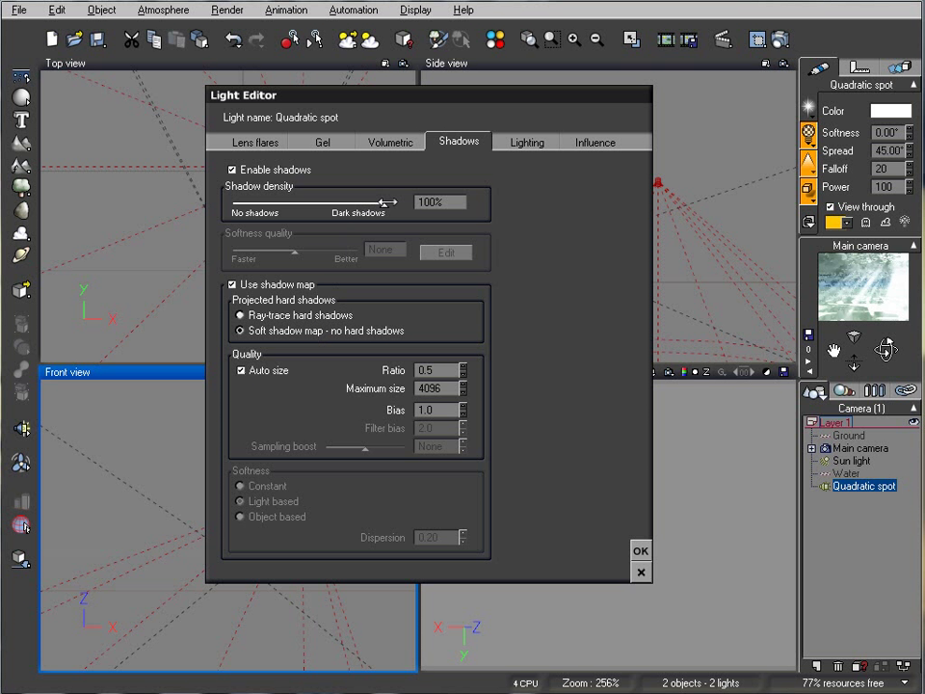
{"action": "left_click_drag", "start_coordinate": [386, 202], "coordinate": [345, 201]}
{"action": "left_click", "coordinate": [640, 550]}
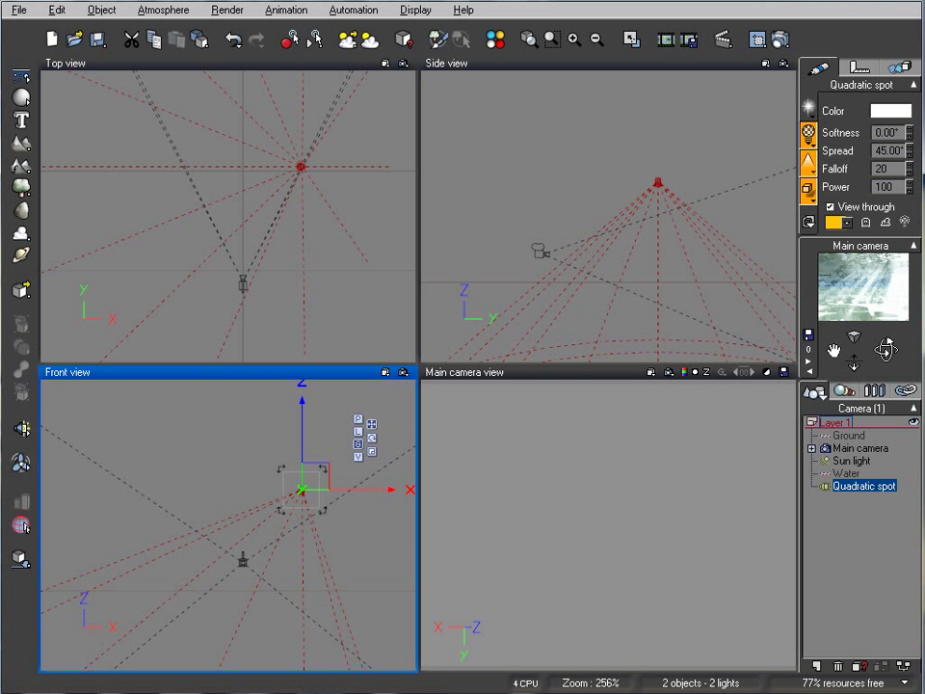
Turn on the Ignore option for the water plane.
{"action": "right_click_drag", "start_coordinate": [485, 225], "coordinate": [485, 279]}
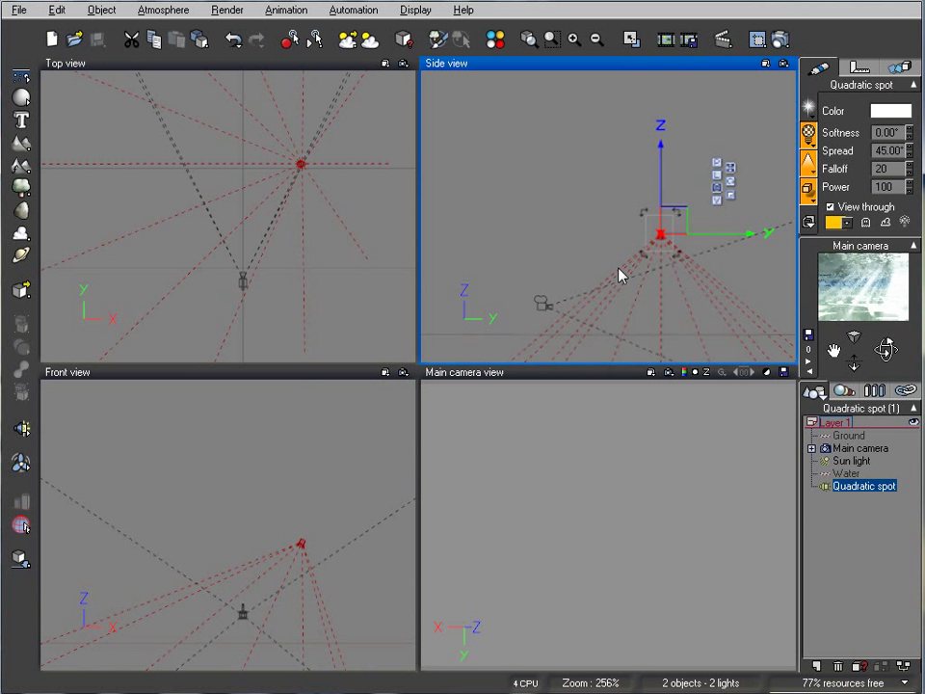
{"action": "right_click_drag", "start_coordinate": [275, 196], "coordinate": [269, 215]}
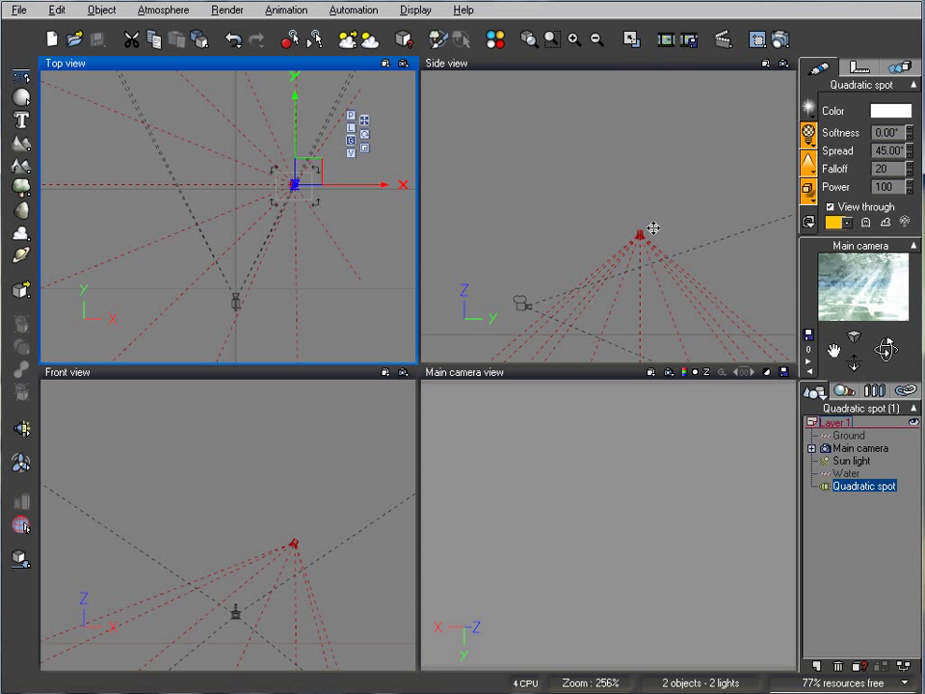
{"action": "left_click", "coordinate": [847, 475]}
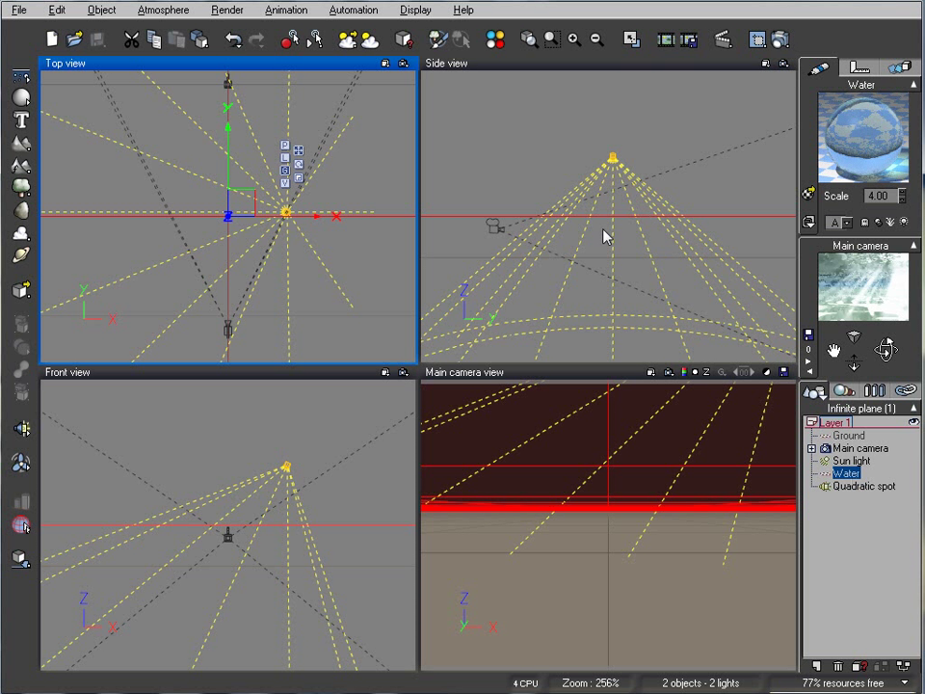
{"action": "left_click", "coordinate": [890, 223]}
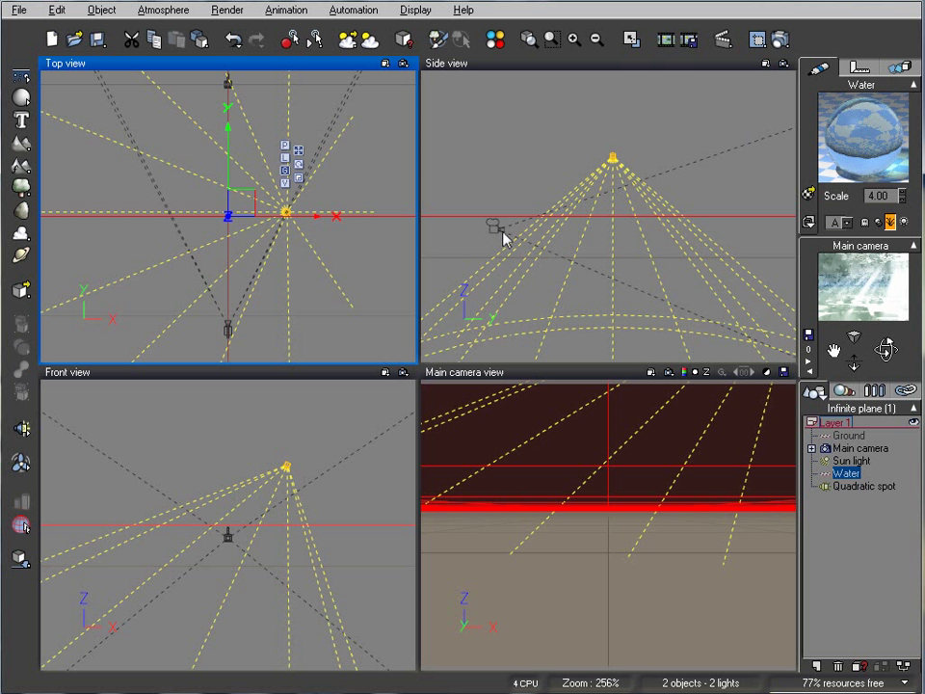
Add a terrain and reset its relief to flat in the Terrain Editor.
{"action": "left_click", "coordinate": [19, 164]}
{"action": "scroll", "coordinate": [223, 183], "scroll_direction": "down", "scroll_amount": 5}
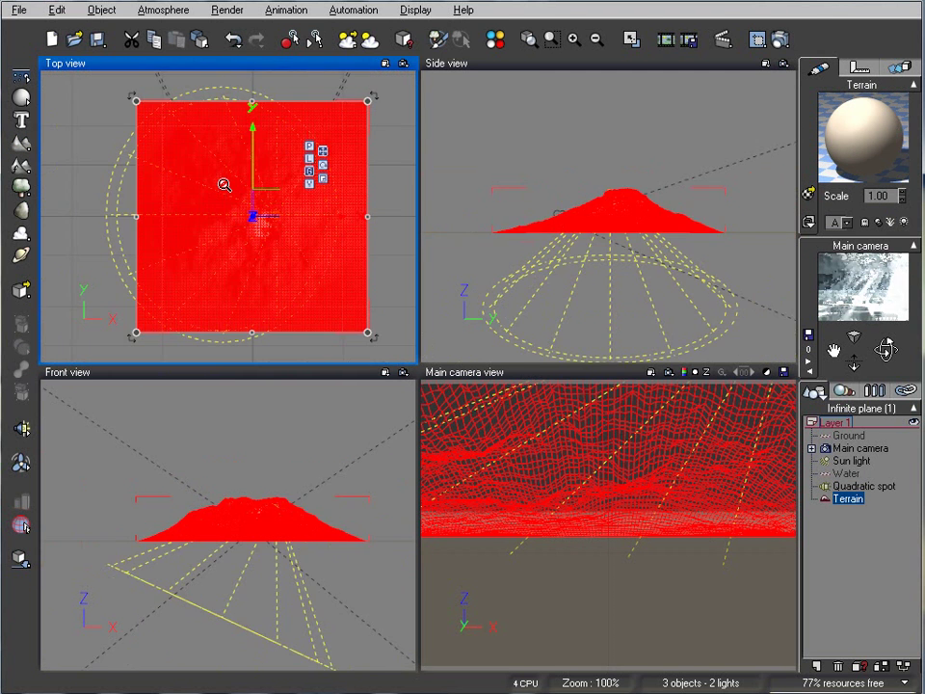
{"action": "right_click", "coordinate": [226, 192]}
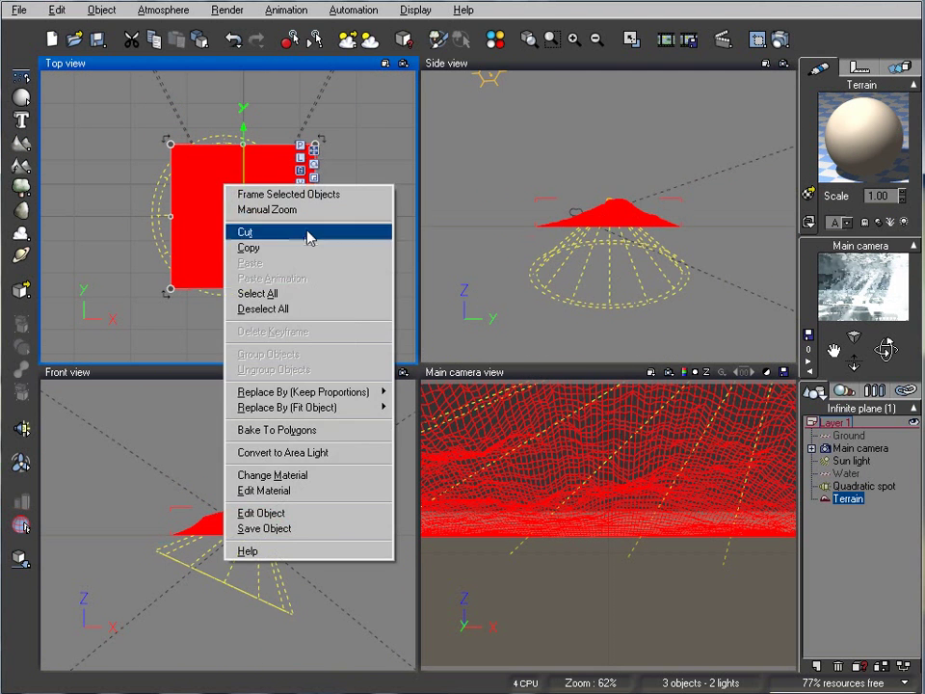
{"action": "left_click", "coordinate": [294, 517]}
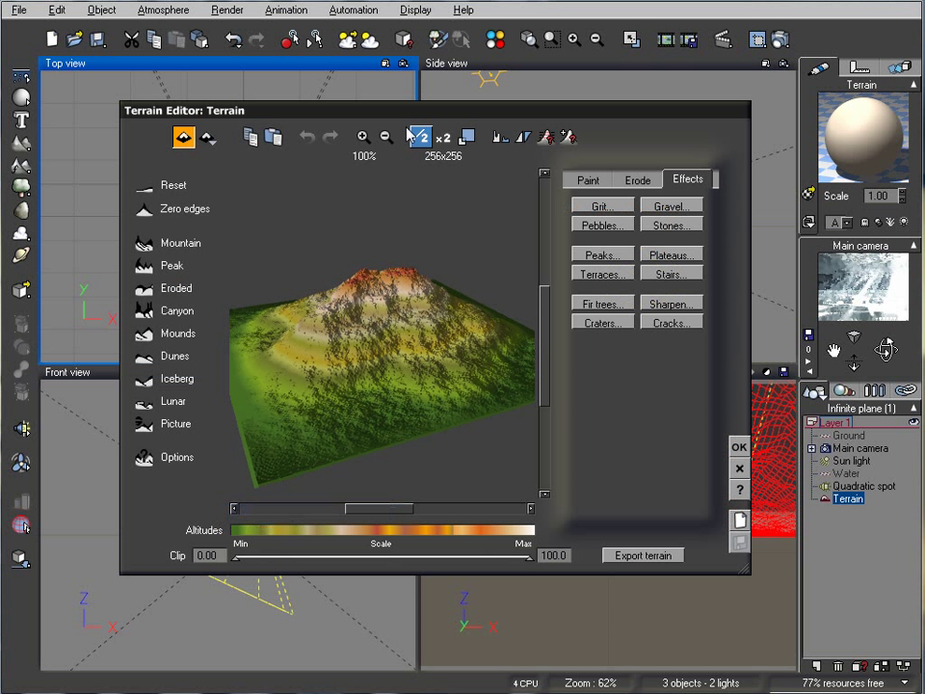
{"action": "left_click", "coordinate": [153, 188]}
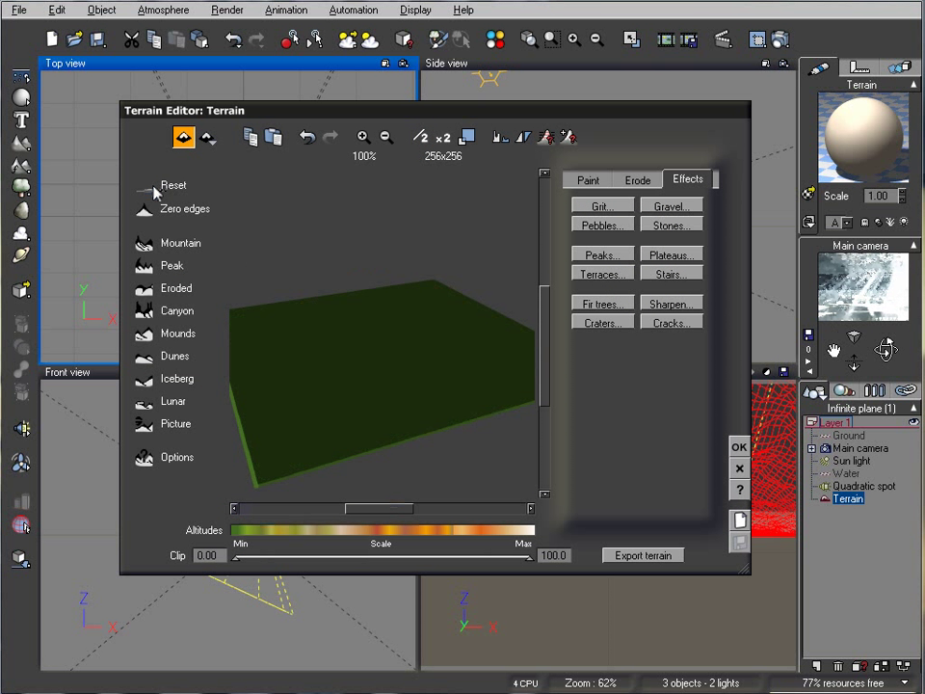
Raise the terrain's resolution to 1024x1024 and shape its relief into dense wavy dune ridges.
{"action": "left_click", "coordinate": [142, 268]}
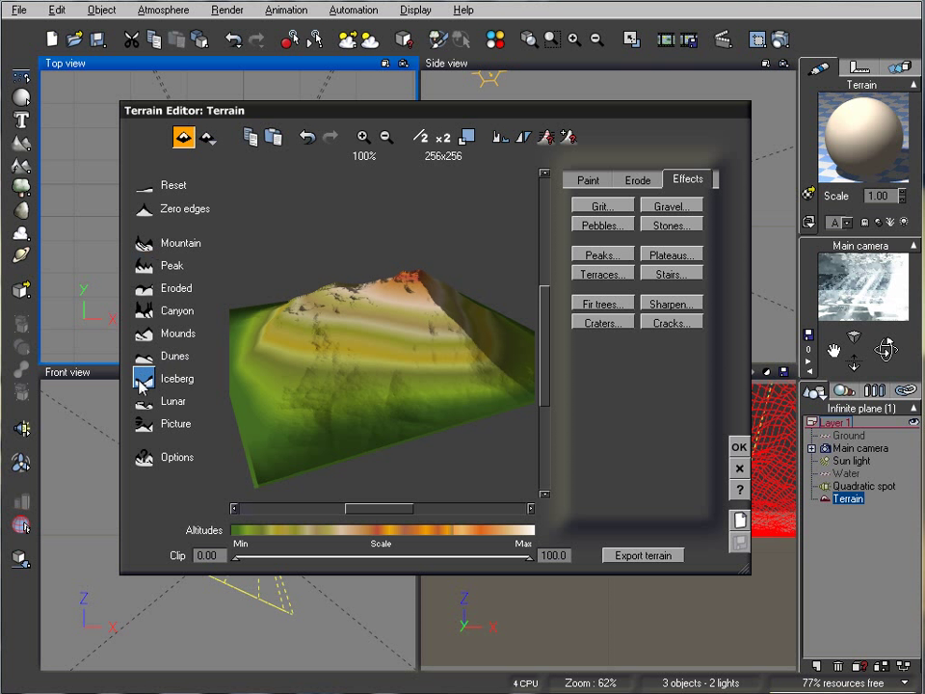
{"action": "left_click", "coordinate": [144, 362]}
{"action": "left_click_drag", "start_coordinate": [393, 283], "coordinate": [390, 325]}
{"action": "left_click", "coordinate": [444, 138]}
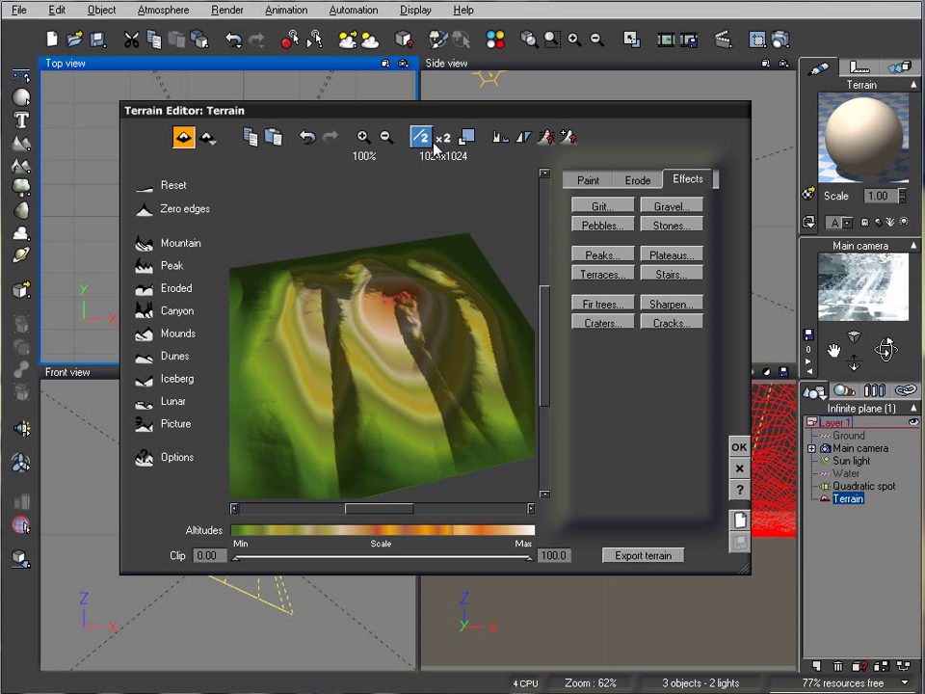
{"action": "left_click", "coordinate": [168, 337]}
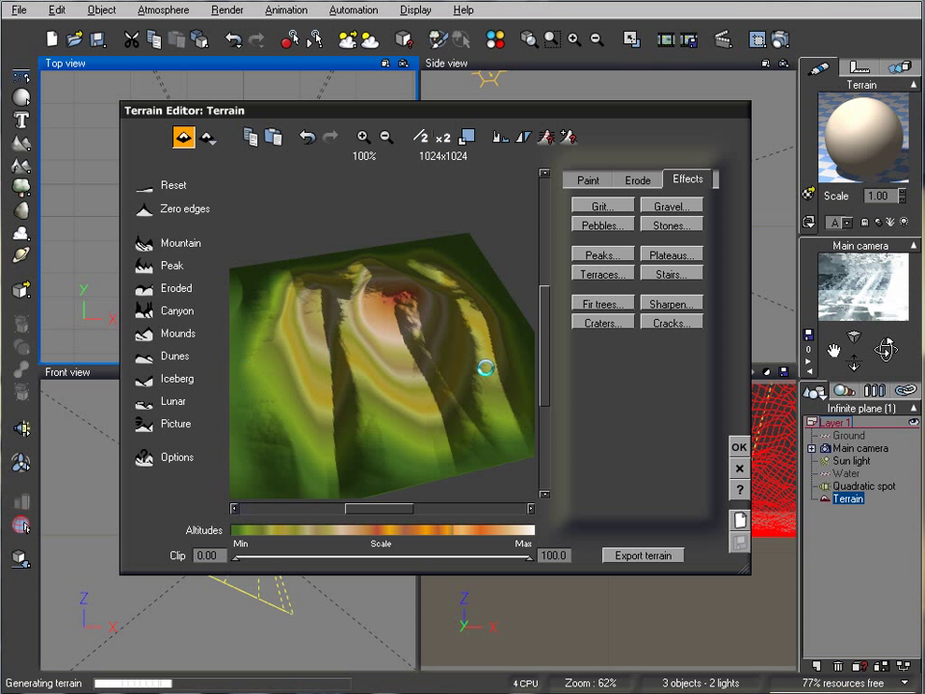
{"action": "left_click", "coordinate": [739, 445]}
Stretch the terrain far along positive Y and widen it on both X sides to cover the camera's view.
{"action": "left_click", "coordinate": [598, 214]}
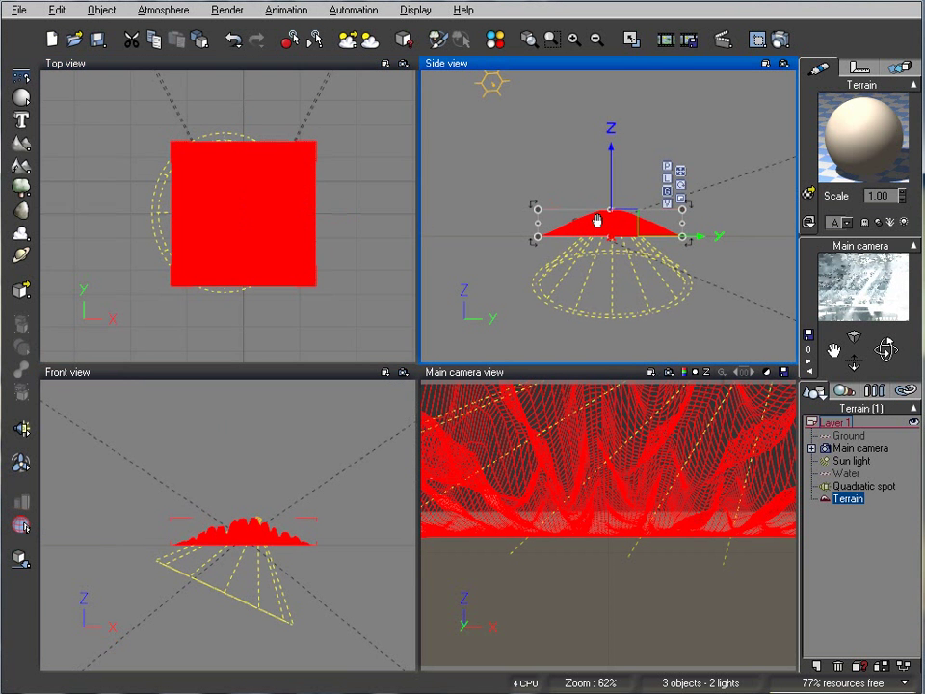
{"action": "scroll", "coordinate": [599, 214], "scroll_direction": "up", "scroll_amount": 2}
{"action": "left_click", "coordinate": [247, 198]}
{"action": "scroll", "coordinate": [231, 198], "scroll_direction": "down", "scroll_amount": 6}
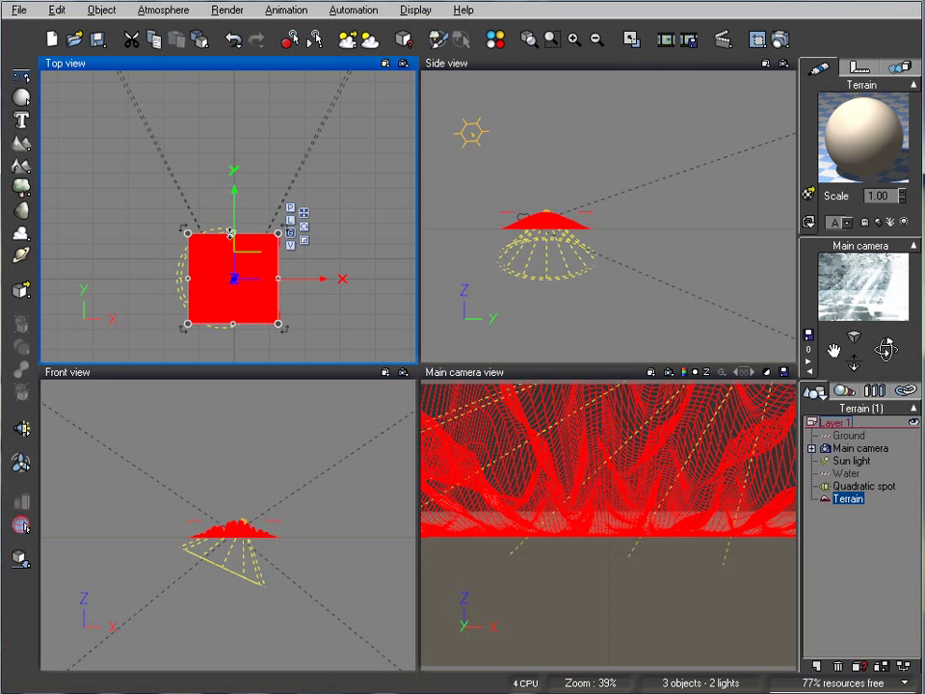
{"action": "left_click_drag", "start_coordinate": [232, 233], "coordinate": [233, 72]}
{"action": "left_click_drag", "start_coordinate": [188, 199], "coordinate": [113, 199]}
{"action": "left_click_drag", "start_coordinate": [279, 198], "coordinate": [336, 197]}
Flatten the terrain along Z into a low, gently rippled seabed beneath the camera.
{"action": "right_click_drag", "start_coordinate": [610, 231], "coordinate": [581, 230]}
{"action": "scroll", "coordinate": [637, 221], "scroll_direction": "up", "scroll_amount": 2}
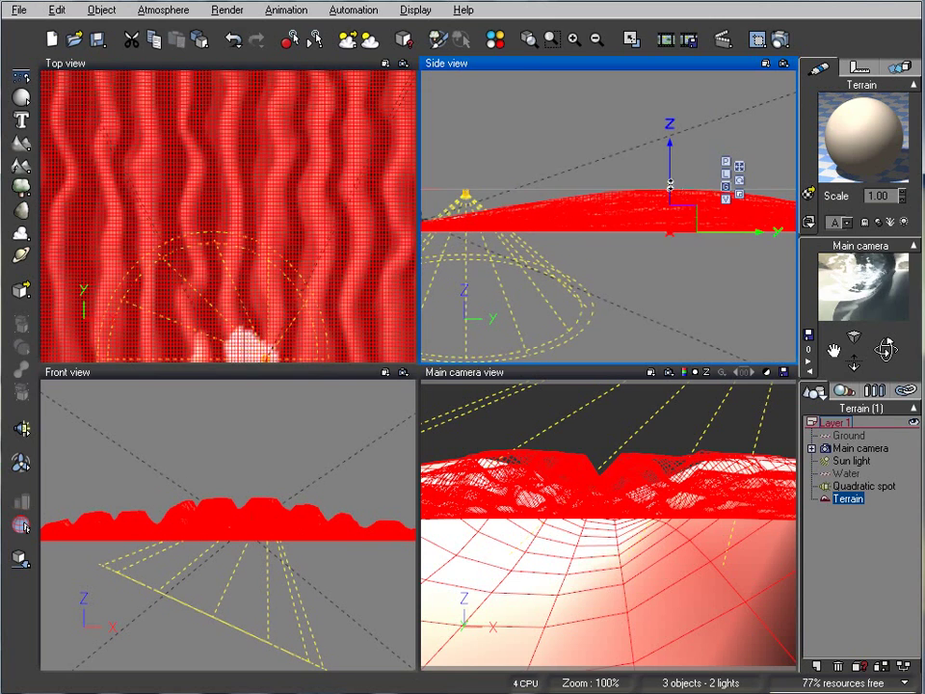
{"action": "left_click_drag", "start_coordinate": [670, 186], "coordinate": [672, 226]}
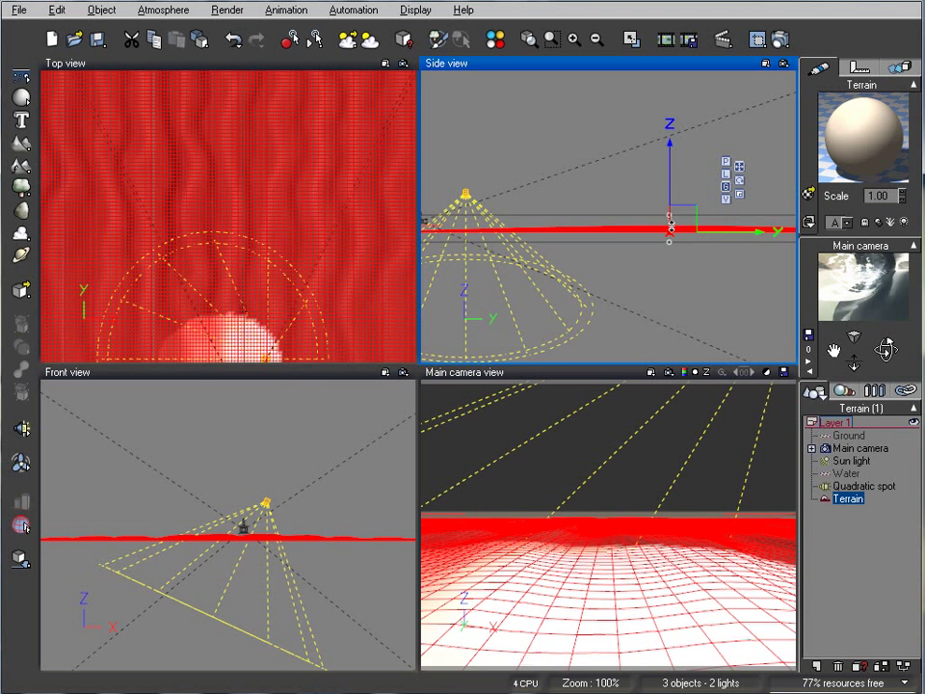
Narrow the flattened terrain on both X sides and shorten its far Y end.
{"action": "scroll", "coordinate": [268, 224], "scroll_direction": "down", "scroll_amount": 5}
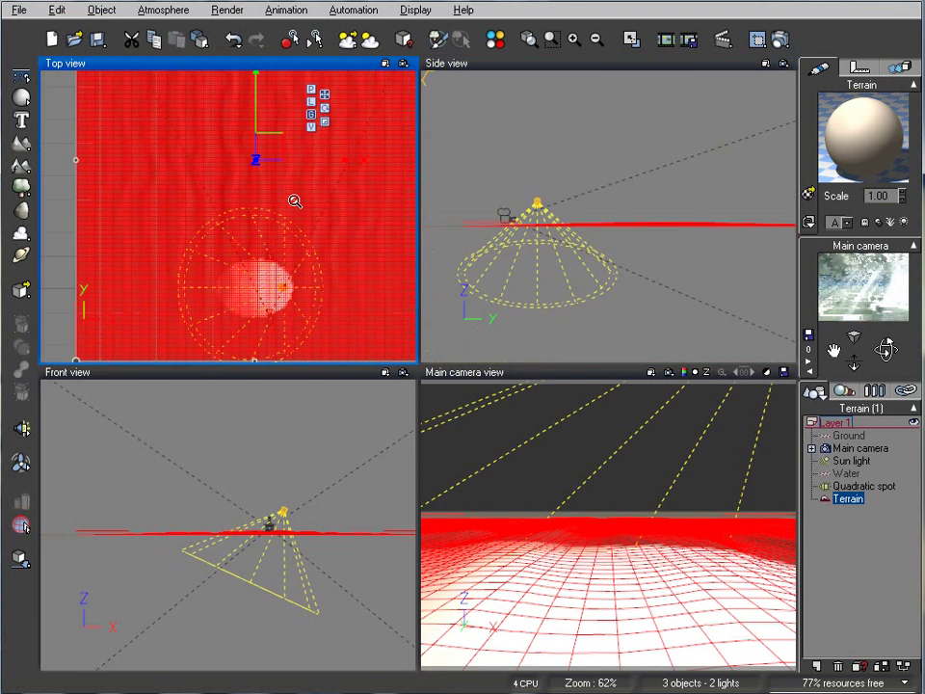
{"action": "left_click_drag", "start_coordinate": [134, 181], "coordinate": [162, 180]}
{"action": "left_click_drag", "start_coordinate": [360, 183], "coordinate": [346, 182]}
{"action": "right_click_drag", "start_coordinate": [310, 153], "coordinate": [312, 217]}
{"action": "left_click_drag", "start_coordinate": [255, 119], "coordinate": [256, 161]}
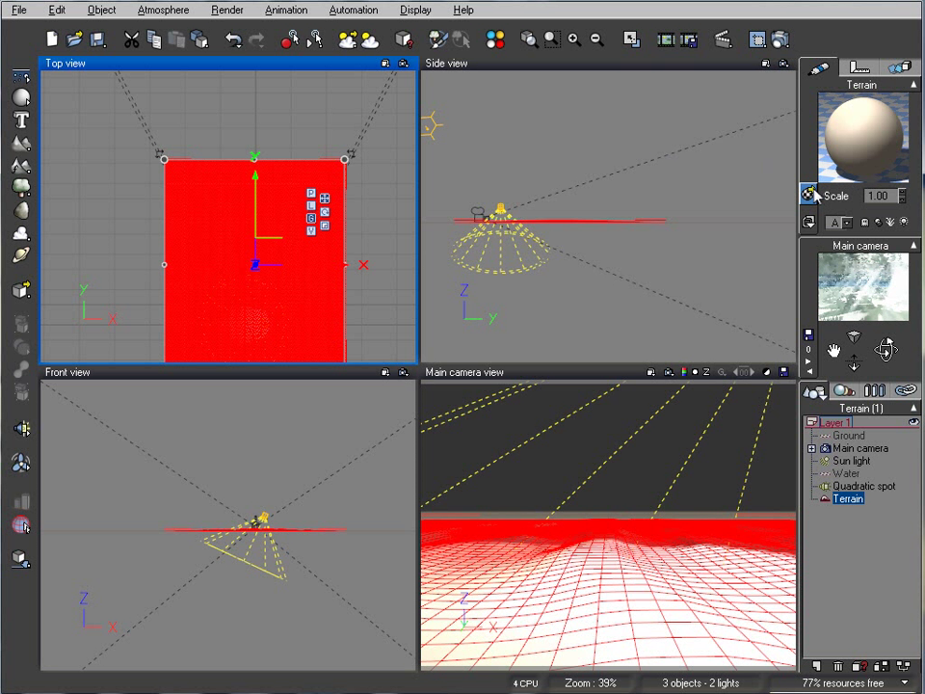
Apply the Soft Dunes material from the Landscapes collection to the terrain and save the scene.
{"action": "left_click", "coordinate": [839, 178]}
{"action": "left_click_drag", "start_coordinate": [274, 430], "coordinate": [283, 277]}
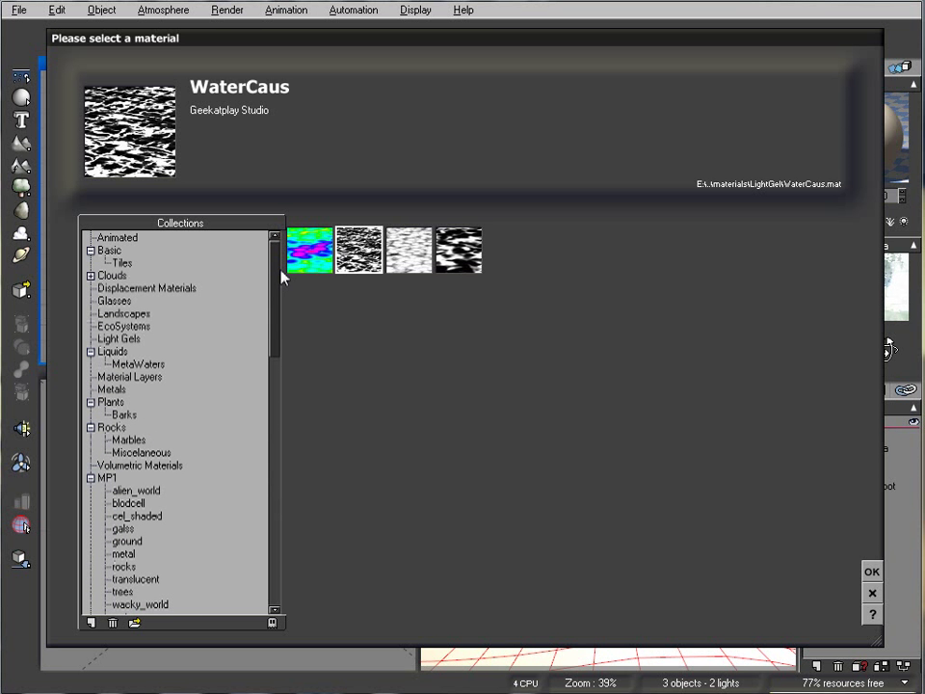
{"action": "left_click", "coordinate": [119, 313]}
{"action": "left_click", "coordinate": [696, 460]}
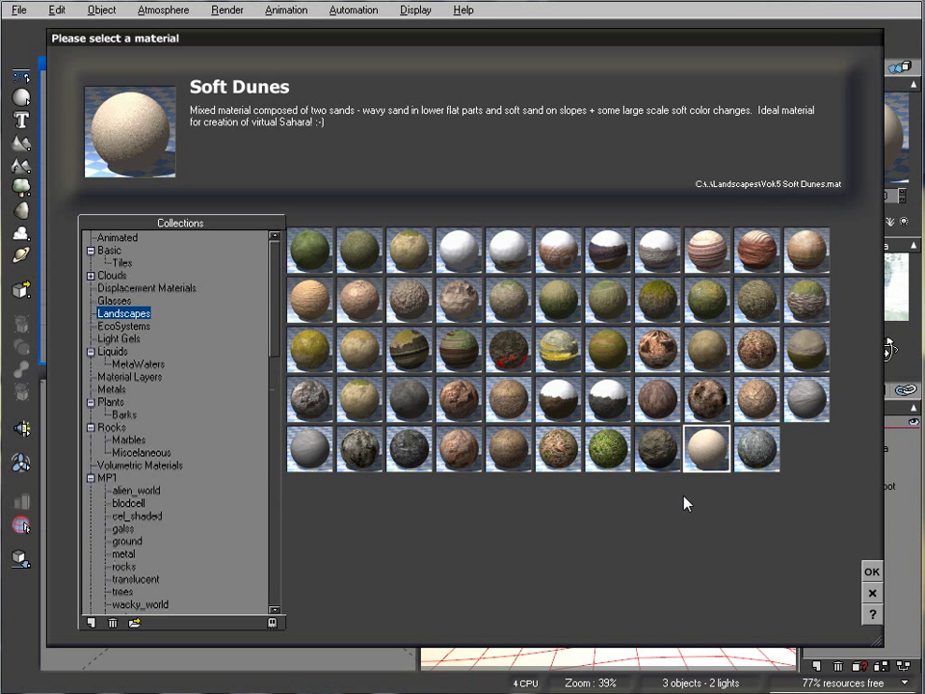
{"action": "left_click", "coordinate": [873, 571]}
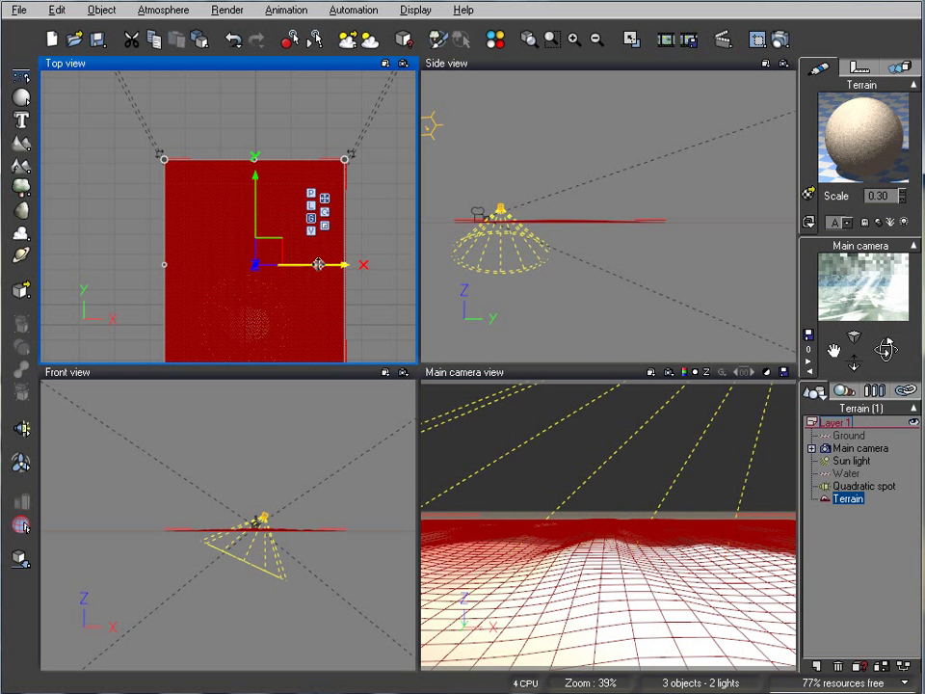
{"action": "right_click_drag", "start_coordinate": [336, 188], "coordinate": [345, 230]}
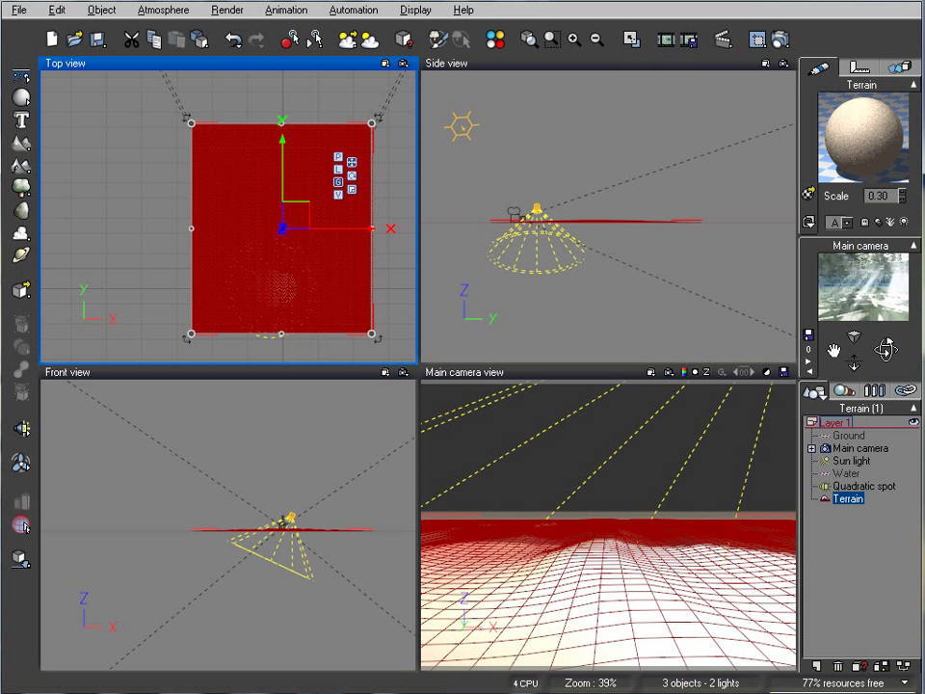
{"action": "left_click", "coordinate": [96, 39]}
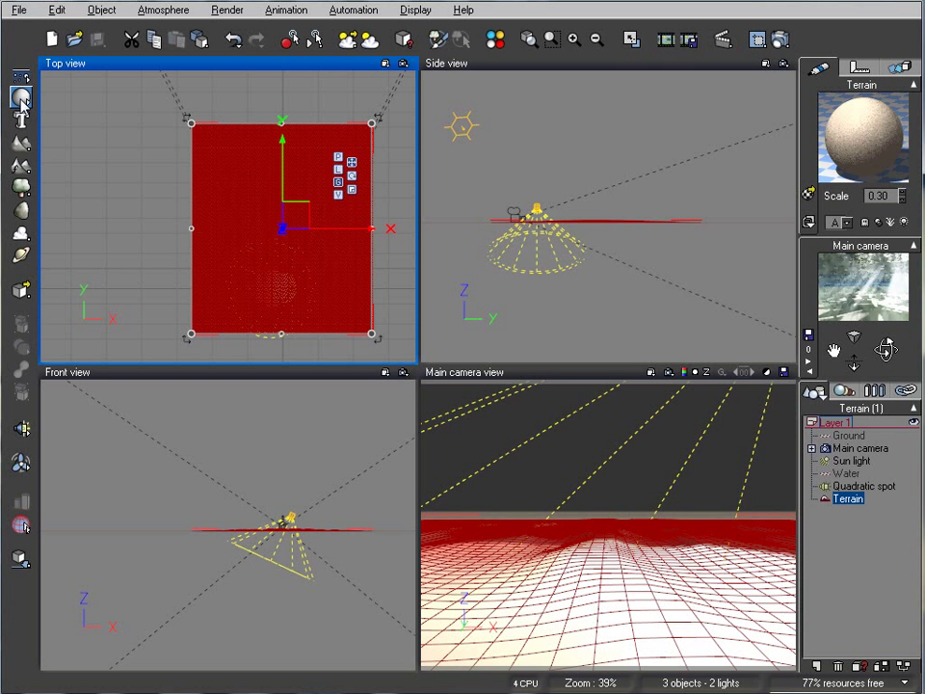
Add a sphere and move it along negative Y, close to the quadratic spot.
{"action": "left_click", "coordinate": [21, 101]}
{"action": "right_click_drag", "start_coordinate": [592, 233], "coordinate": [668, 230]}
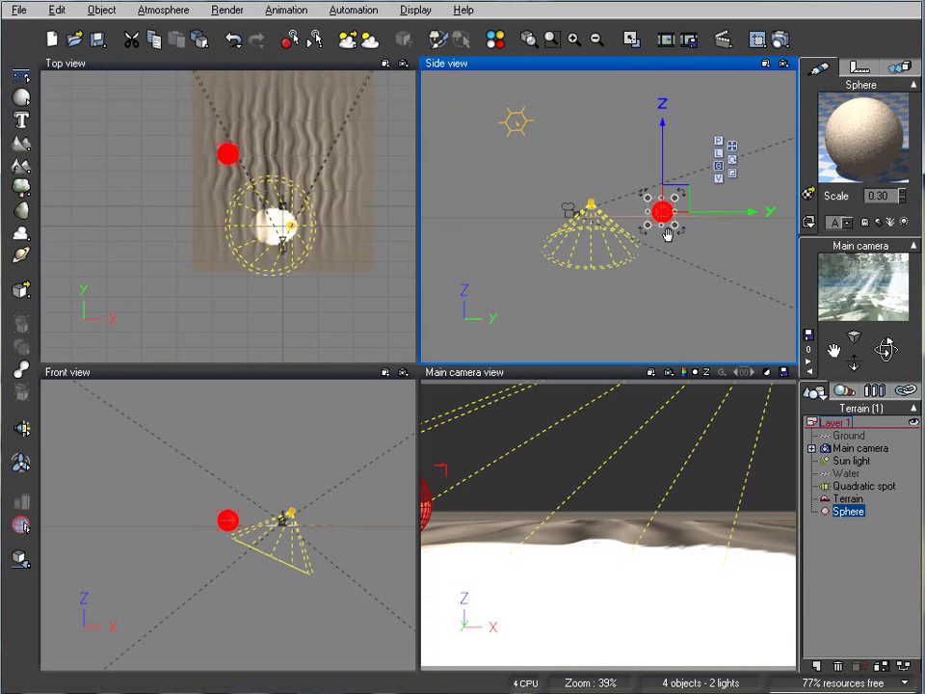
{"action": "scroll", "coordinate": [667, 254], "scroll_direction": "up", "scroll_amount": 4}
{"action": "right_click_drag", "start_coordinate": [551, 255], "coordinate": [297, 252]}
{"action": "scroll", "coordinate": [588, 224], "scroll_direction": "down", "scroll_amount": 2}
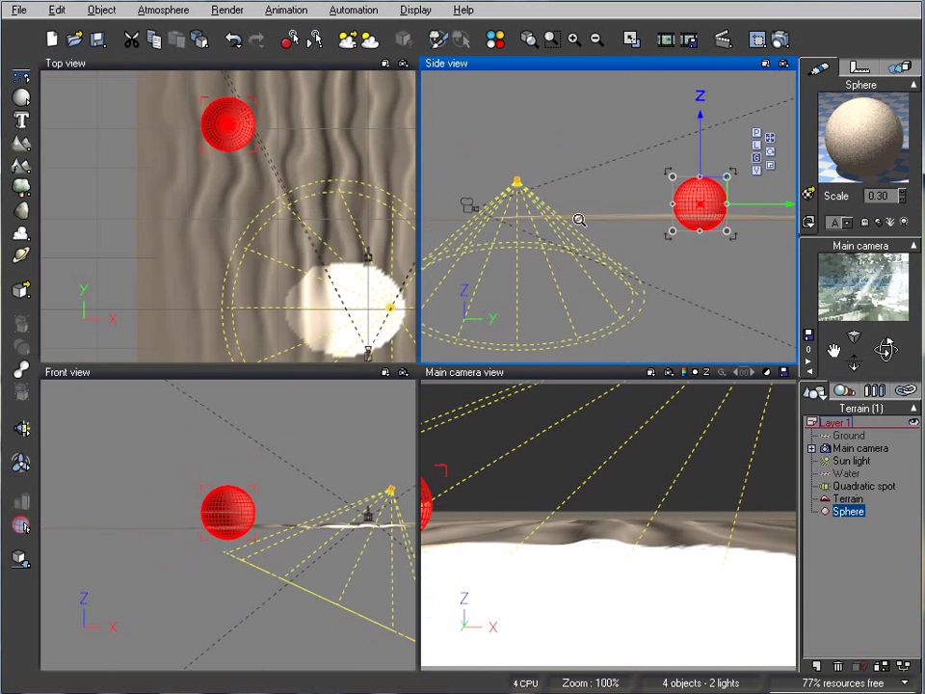
{"action": "left_click_drag", "start_coordinate": [706, 188], "coordinate": [547, 187]}
{"action": "scroll", "coordinate": [565, 214], "scroll_direction": "up", "scroll_amount": 3}
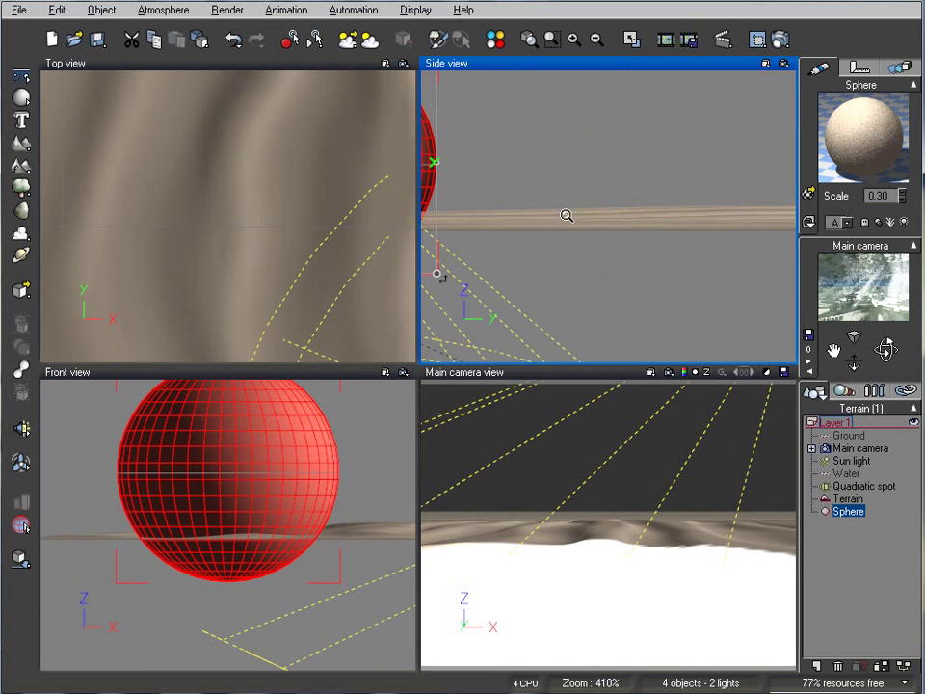
{"action": "right_click_drag", "start_coordinate": [559, 231], "coordinate": [797, 255]}
{"action": "scroll", "coordinate": [696, 119], "scroll_direction": "down", "scroll_amount": 1}
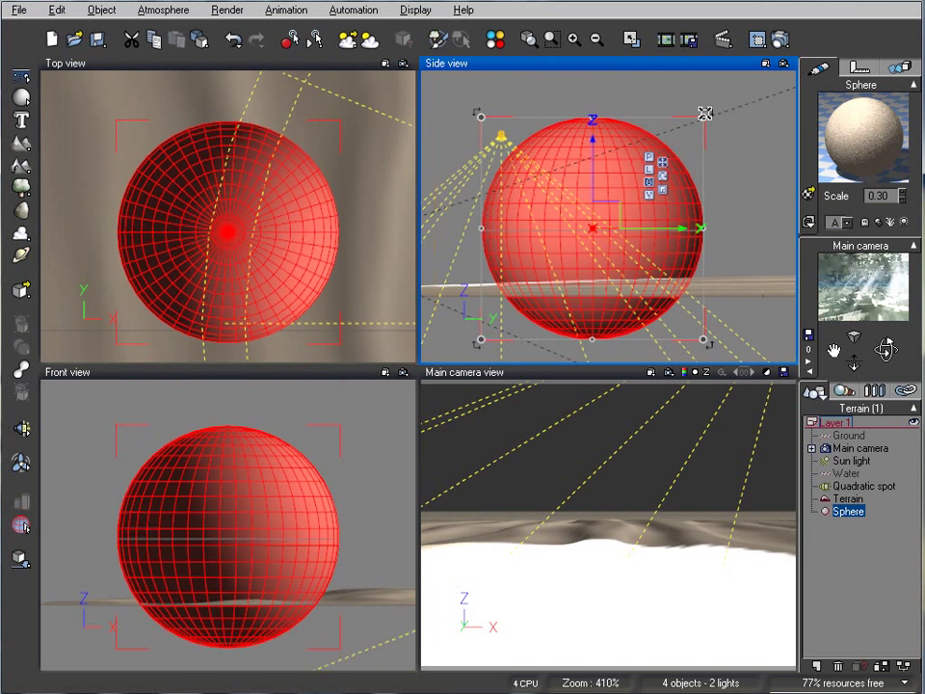
Shrink the sphere and place it in front of the camera, partly embedded in the seabed.
{"action": "scroll", "coordinate": [611, 213], "scroll_direction": "down", "scroll_amount": 3}
{"action": "left_click_drag", "start_coordinate": [573, 248], "coordinate": [517, 235]}
{"action": "right_click_drag", "start_coordinate": [308, 258], "coordinate": [353, 158]}
{"action": "left_click_drag", "start_coordinate": [288, 205], "coordinate": [376, 203]}
{"action": "scroll", "coordinate": [306, 226], "scroll_direction": "down", "scroll_amount": 2}
{"action": "right_click_drag", "start_coordinate": [305, 226], "coordinate": [162, 225]}
{"action": "left_click_drag", "start_coordinate": [149, 212], "coordinate": [308, 184]}
{"action": "right_click_drag", "start_coordinate": [676, 254], "coordinate": [638, 246]}
{"action": "scroll", "coordinate": [636, 246], "scroll_direction": "up", "scroll_amount": 5}
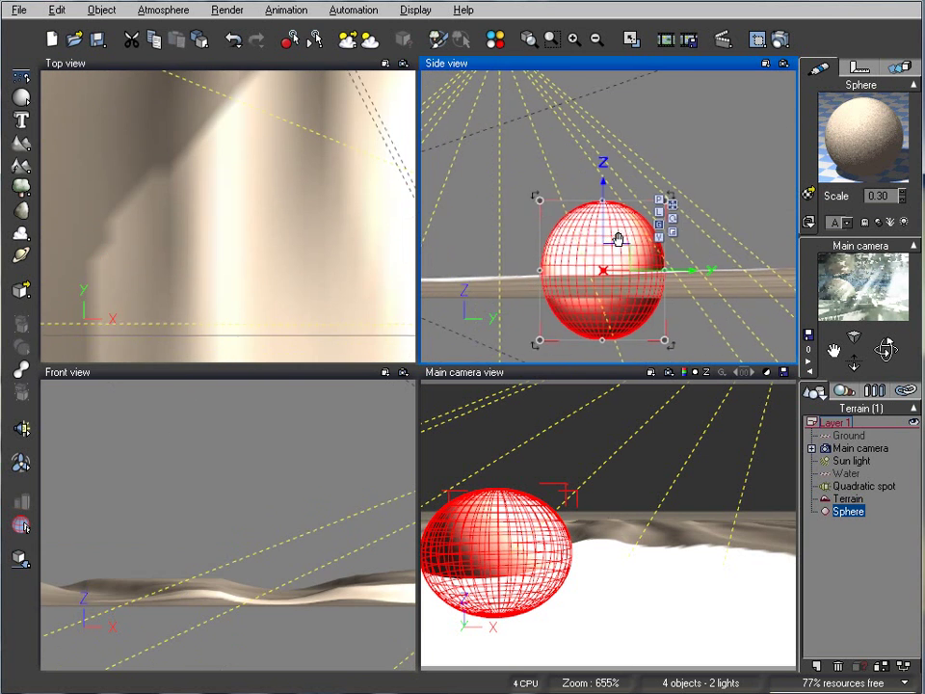
Raise the water plane slightly along Z, further above the camera and the sphere.
{"action": "left_click", "coordinate": [848, 473]}
{"action": "right_click_drag", "start_coordinate": [719, 268], "coordinate": [666, 260]}
{"action": "left_click_drag", "start_coordinate": [562, 162], "coordinate": [560, 146]}
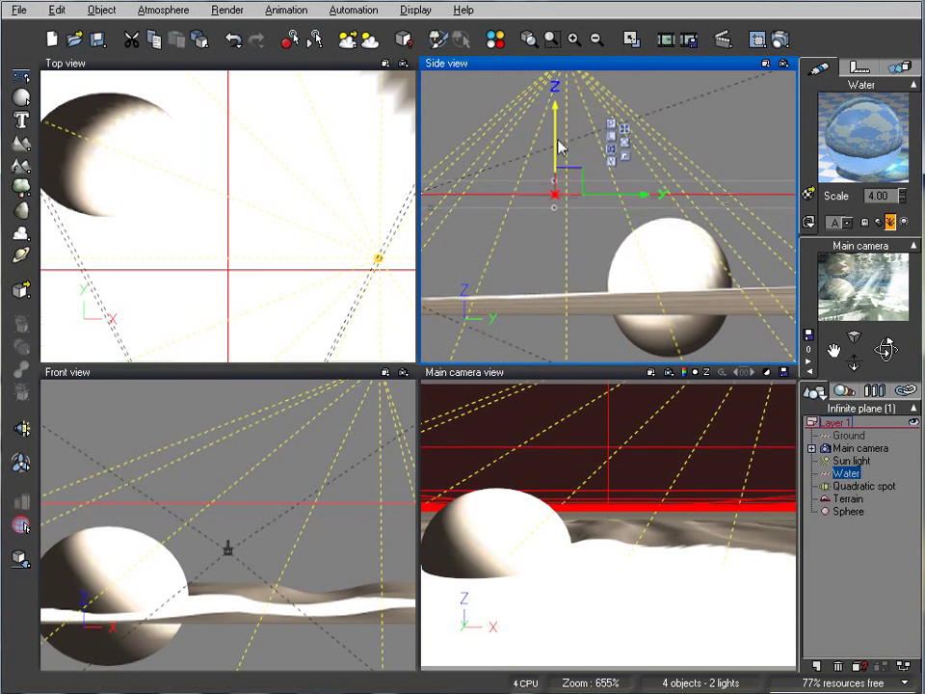
Narrow the sphere along Y and X into an upright egg shape.
{"action": "left_click", "coordinate": [848, 511]}
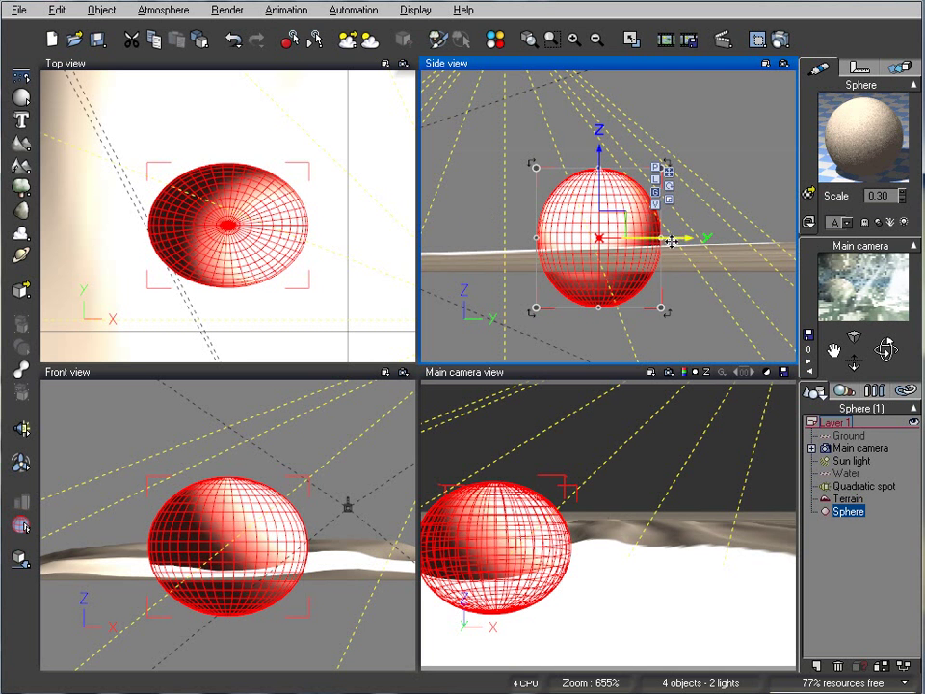
{"action": "left_click_drag", "start_coordinate": [663, 238], "coordinate": [651, 238]}
{"action": "left_click", "coordinate": [305, 232]}
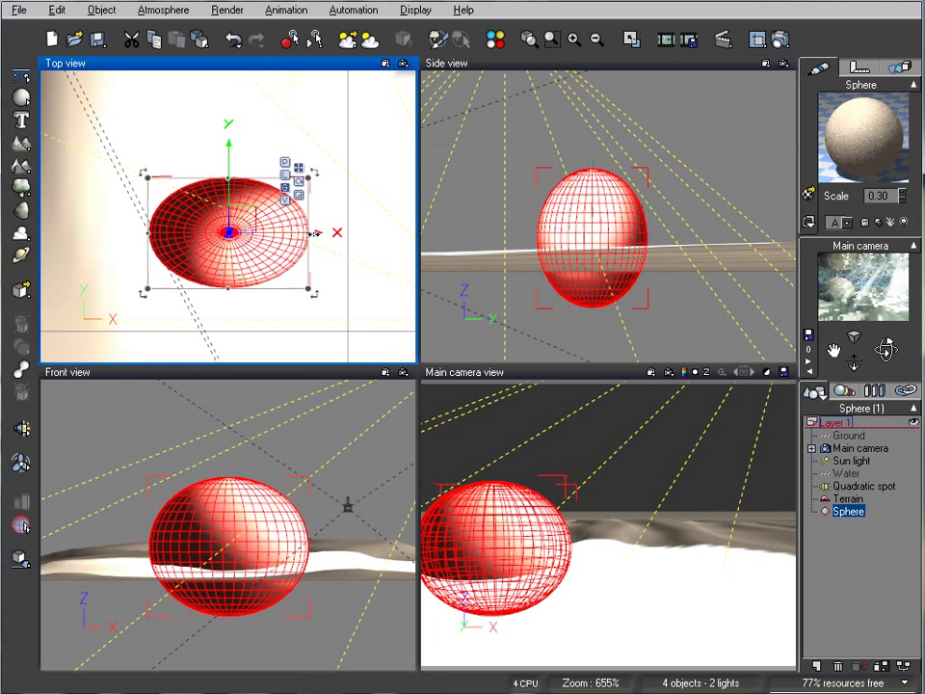
{"action": "left_click_drag", "start_coordinate": [315, 232], "coordinate": [264, 219]}
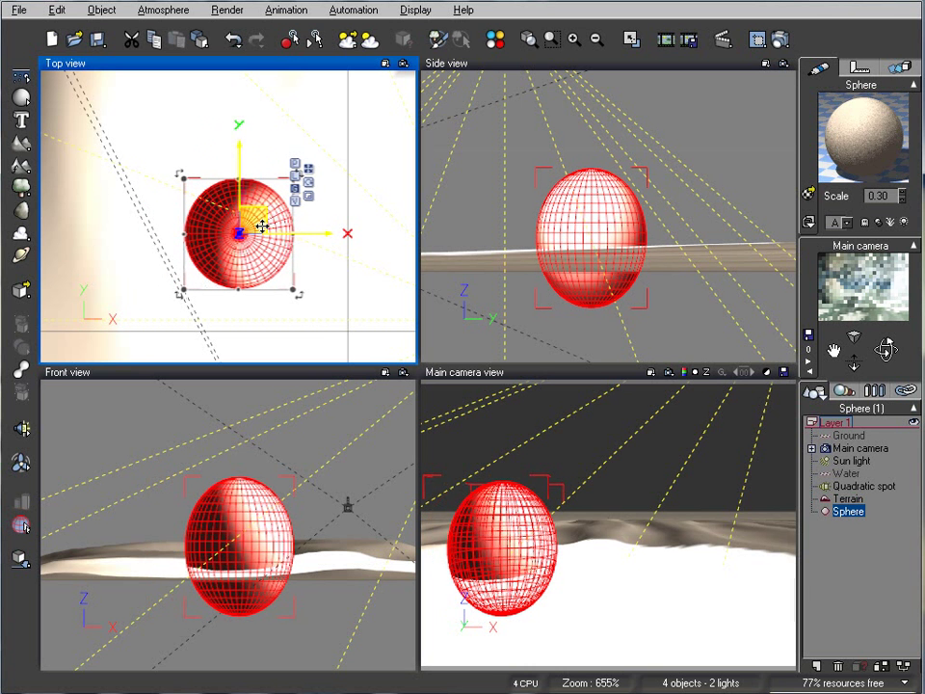
Apply the ClayRock material from the MP3 Rocks collection to the sphere and render the main camera view.
{"action": "left_click", "coordinate": [809, 196]}
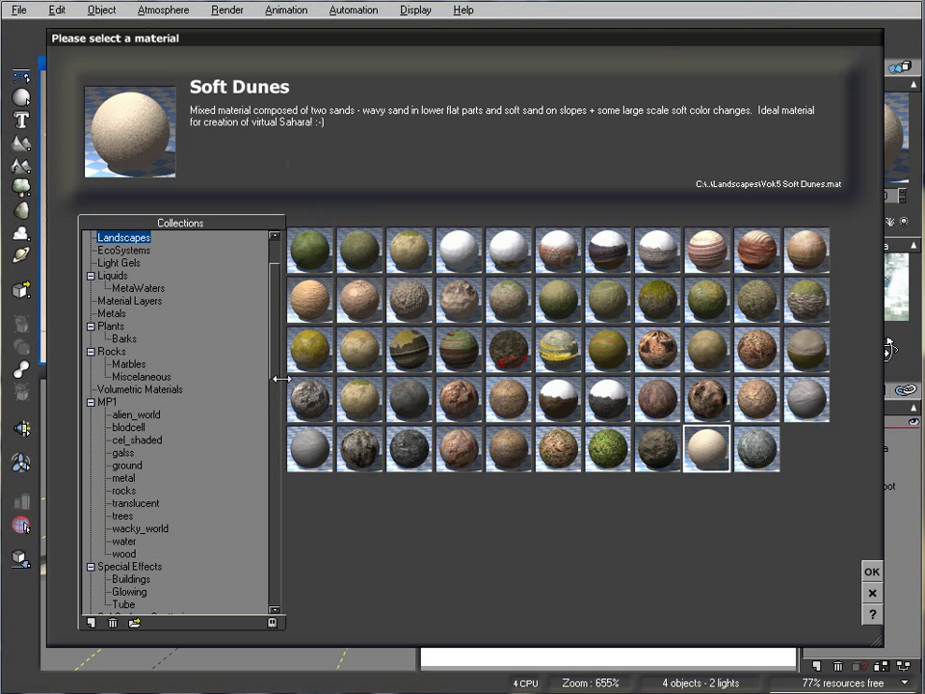
{"action": "left_click_drag", "start_coordinate": [273, 314], "coordinate": [254, 449]}
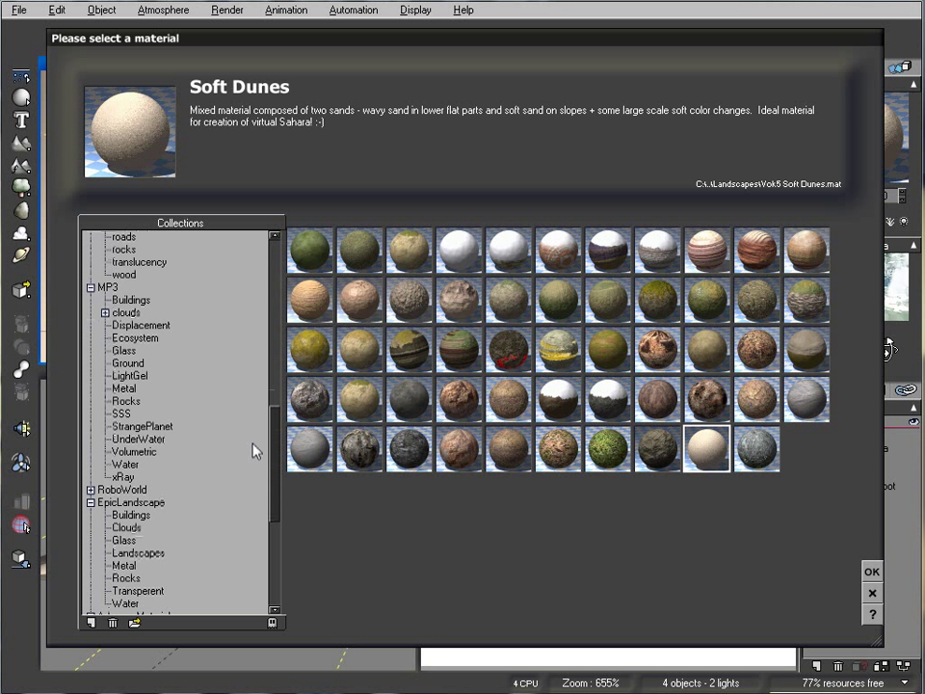
{"action": "left_click", "coordinate": [125, 401]}
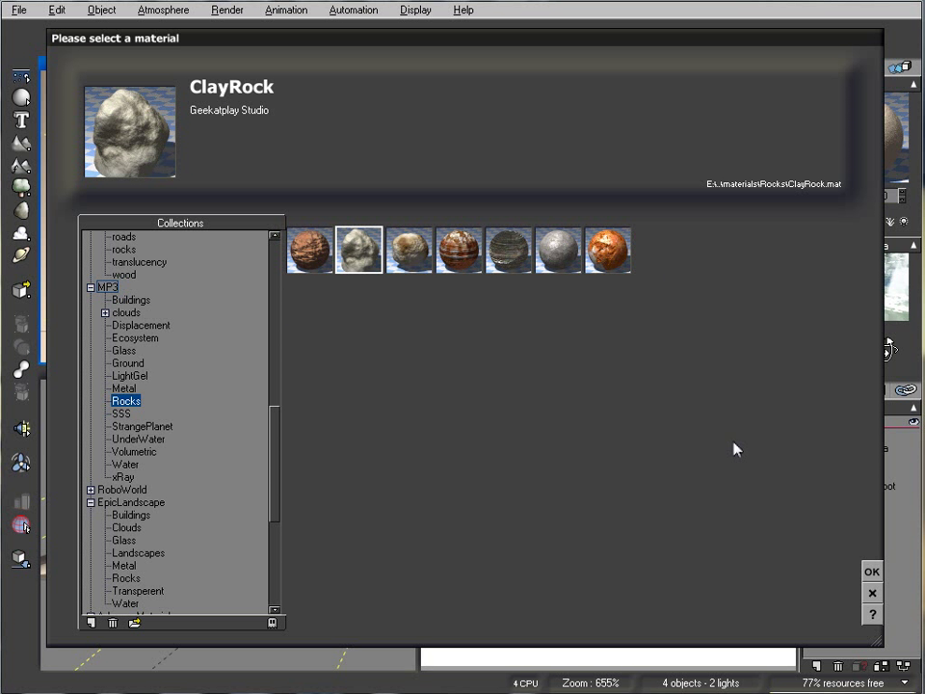
{"action": "left_click", "coordinate": [872, 572]}
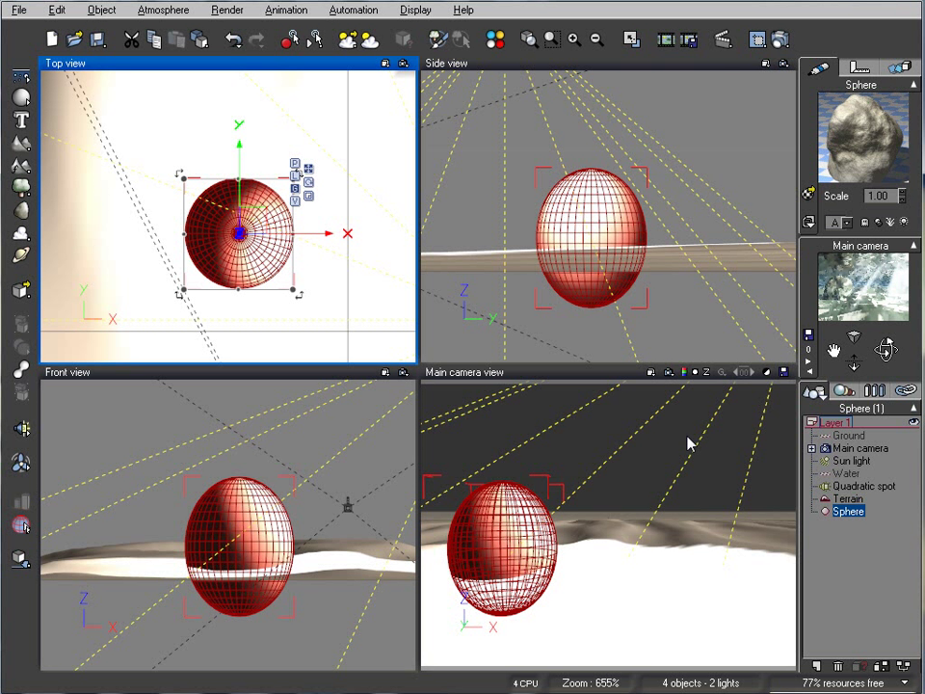
{"action": "left_click", "coordinate": [781, 39]}
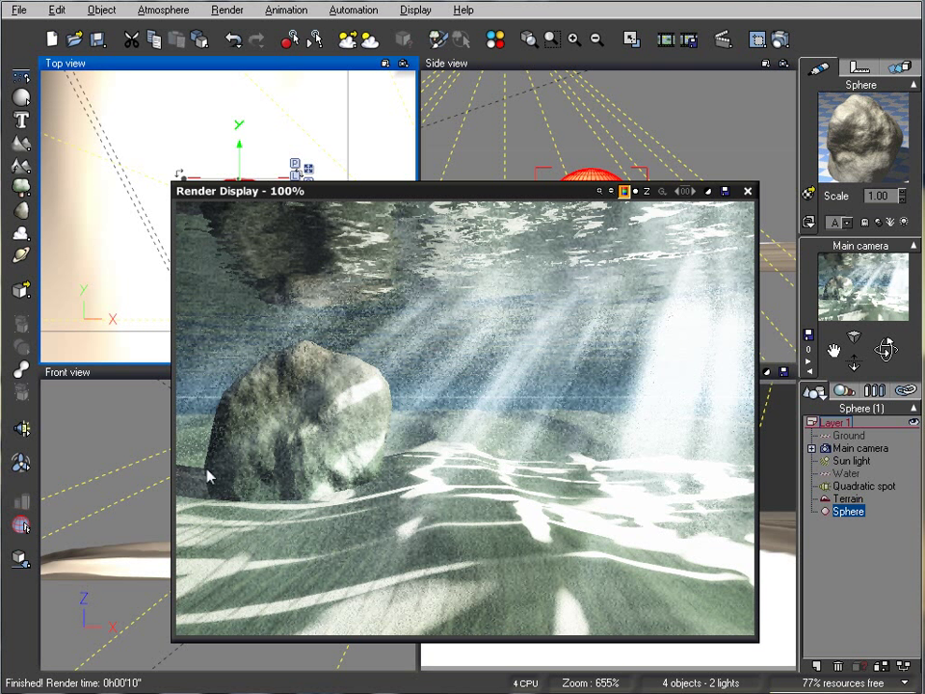
{"action": "left_click", "coordinate": [747, 191]}
Move the sun light closer to the terrain and lower it to just above the quadratic spot's height.
{"action": "scroll", "coordinate": [295, 248], "scroll_direction": "down", "scroll_amount": 5}
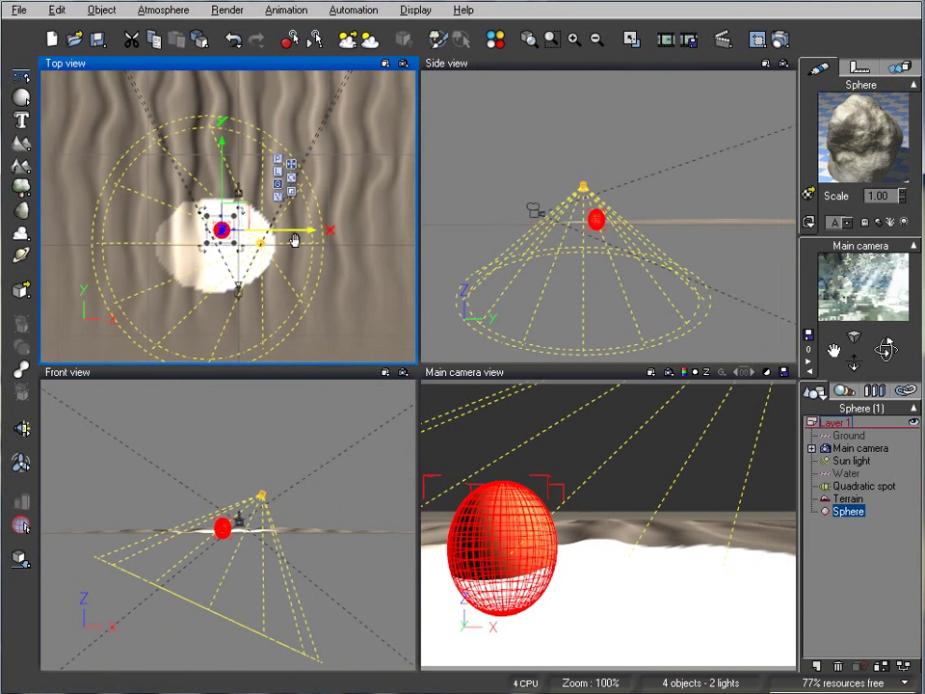
{"action": "left_click", "coordinate": [519, 208]}
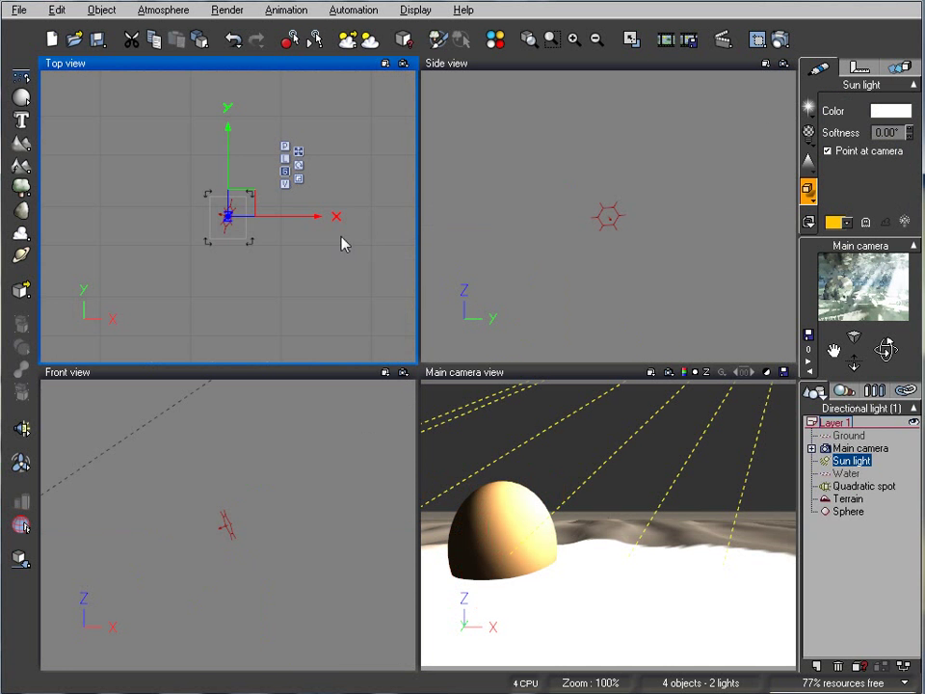
{"action": "scroll", "coordinate": [349, 272], "scroll_direction": "down", "scroll_amount": 3}
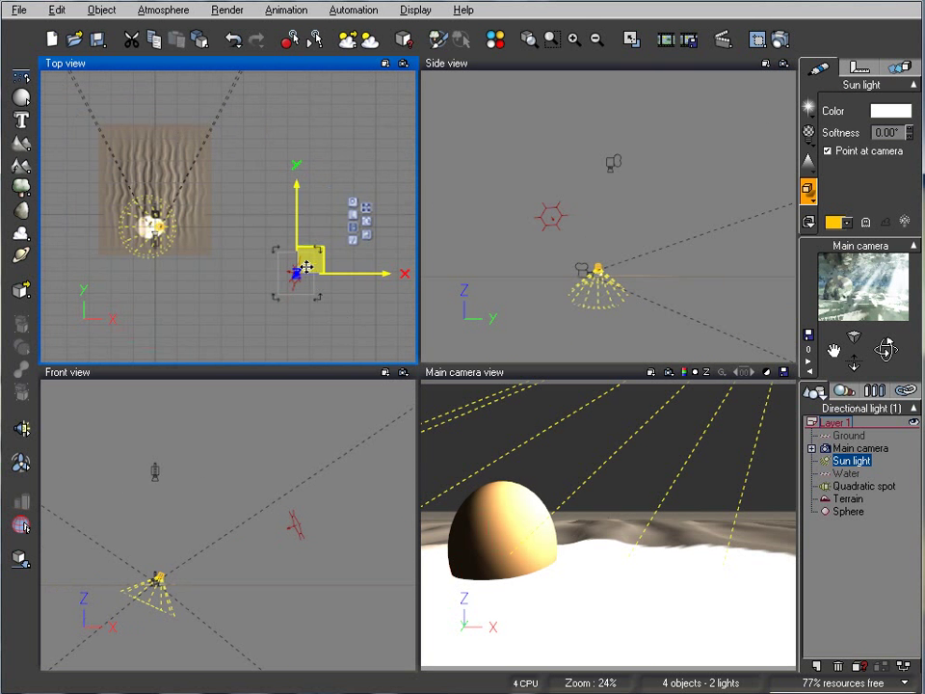
{"action": "left_click_drag", "start_coordinate": [307, 266], "coordinate": [247, 220]}
{"action": "right_click_drag", "start_coordinate": [549, 231], "coordinate": [547, 210]}
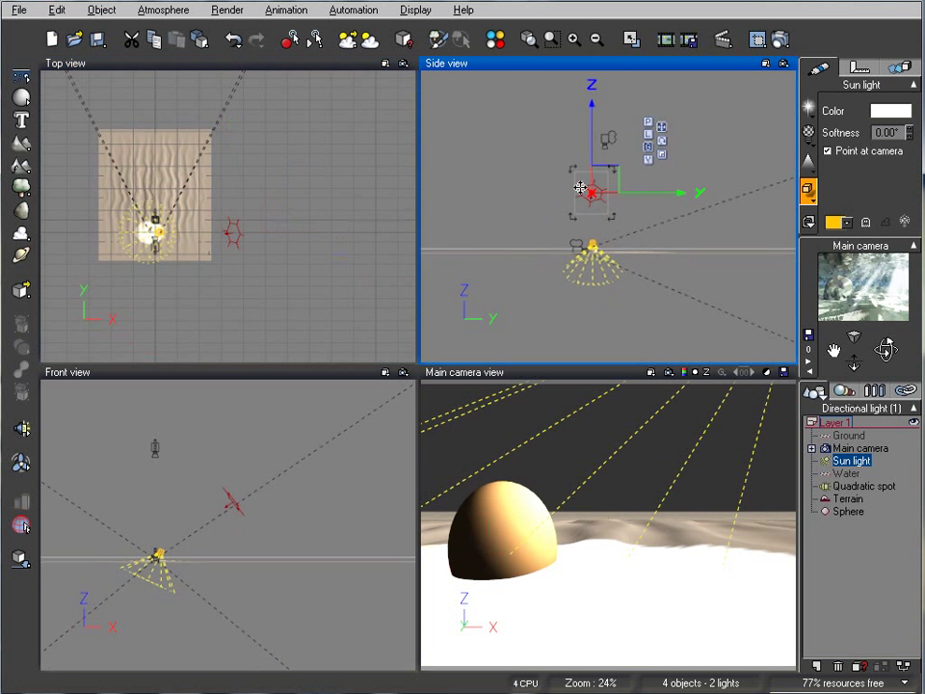
{"action": "left_click_drag", "start_coordinate": [582, 186], "coordinate": [603, 215]}
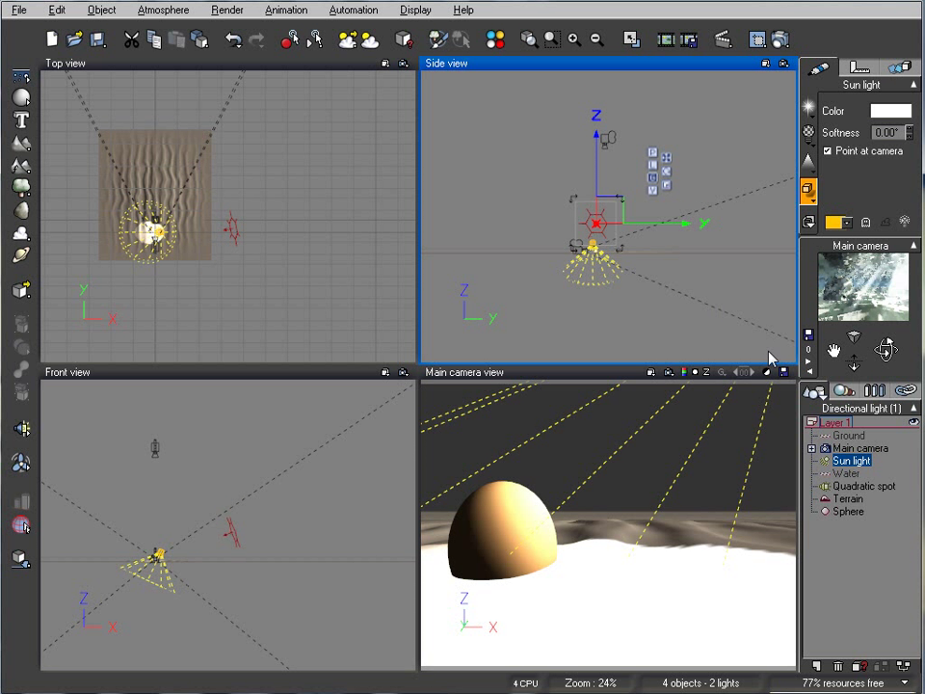
Give the sun light a soft shadow map without hard shadows, with auto size enabled, and reduce its shadow density.
{"action": "right_click", "coordinate": [850, 466]}
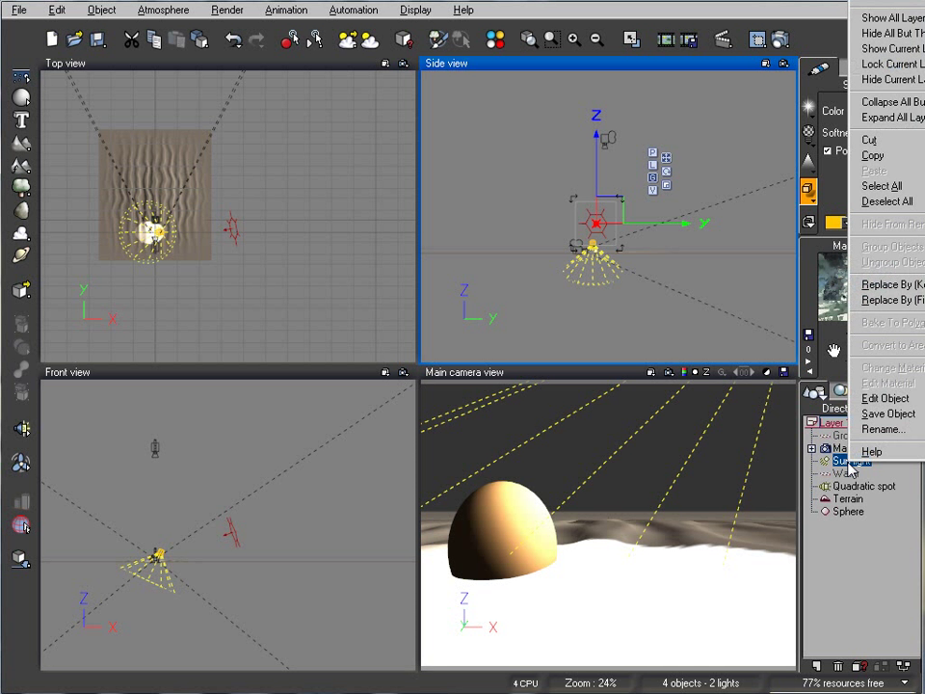
{"action": "left_click", "coordinate": [885, 398]}
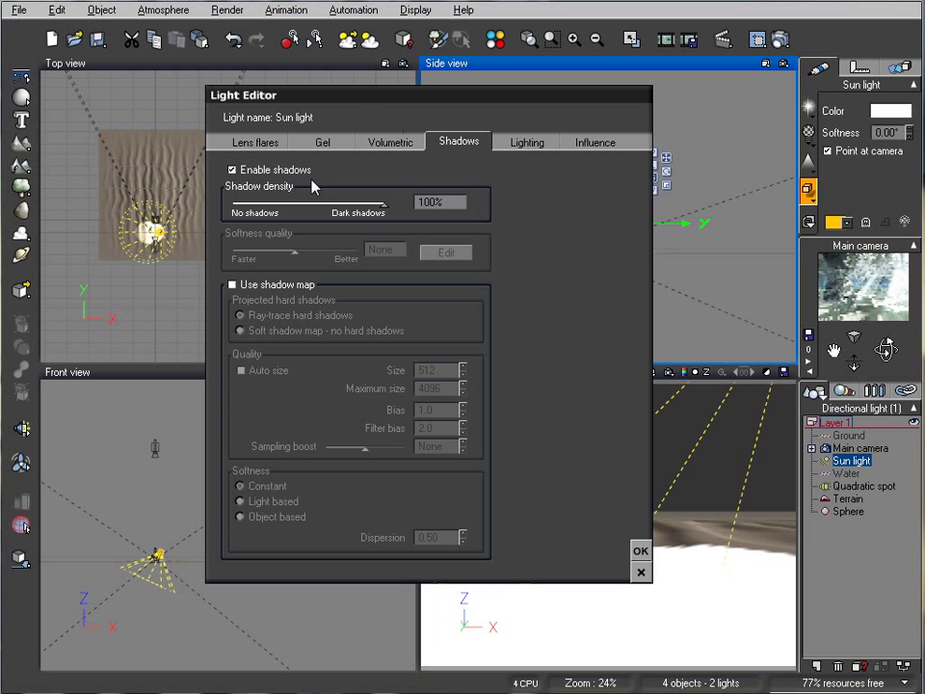
{"action": "left_click", "coordinate": [256, 284]}
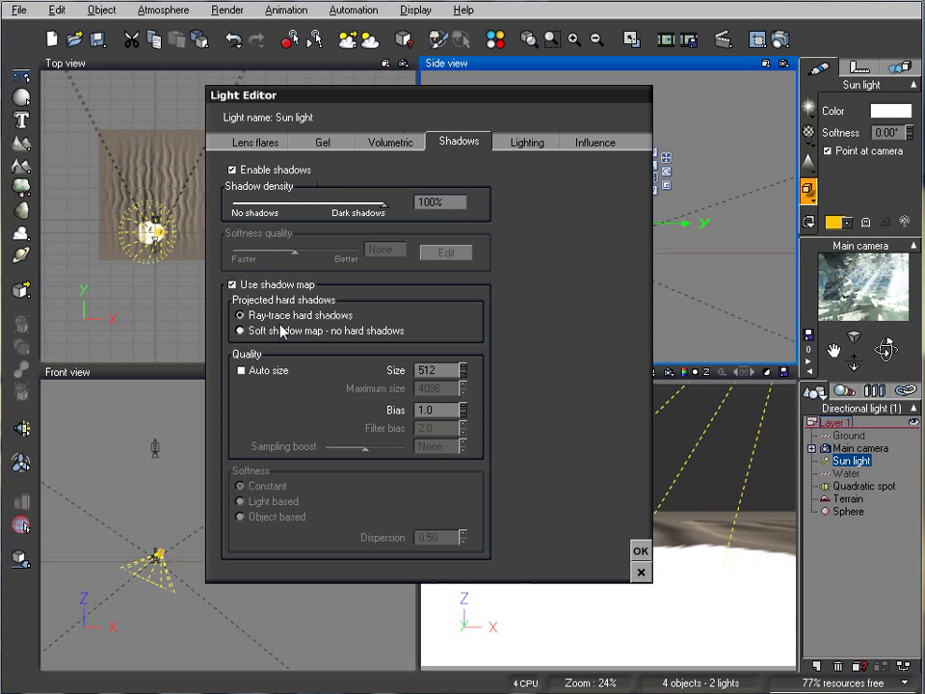
{"action": "left_click", "coordinate": [257, 372]}
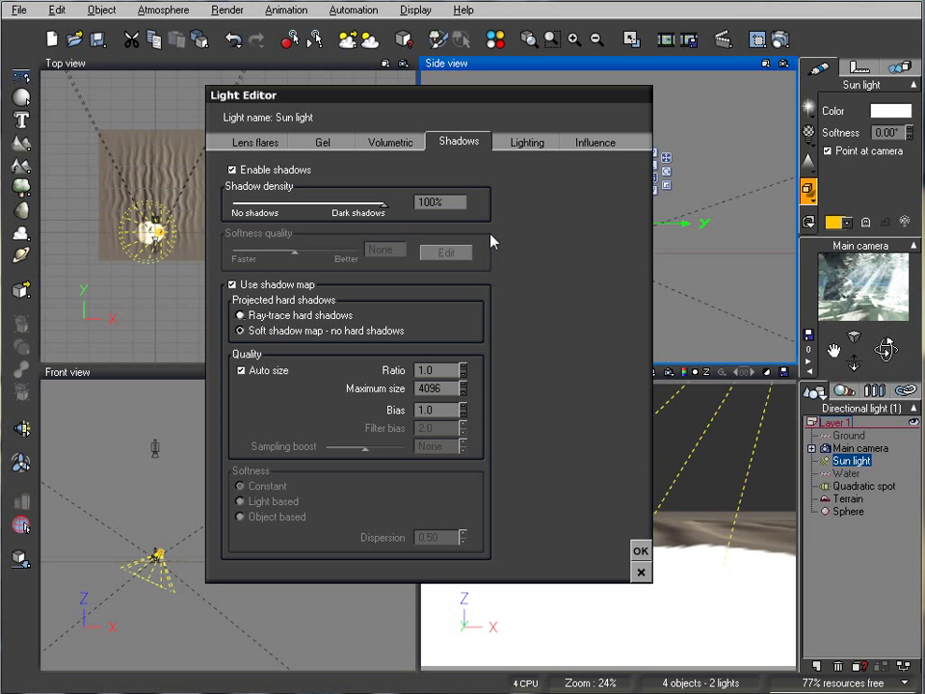
{"action": "left_click_drag", "start_coordinate": [378, 203], "coordinate": [334, 201]}
{"action": "left_click", "coordinate": [642, 551]}
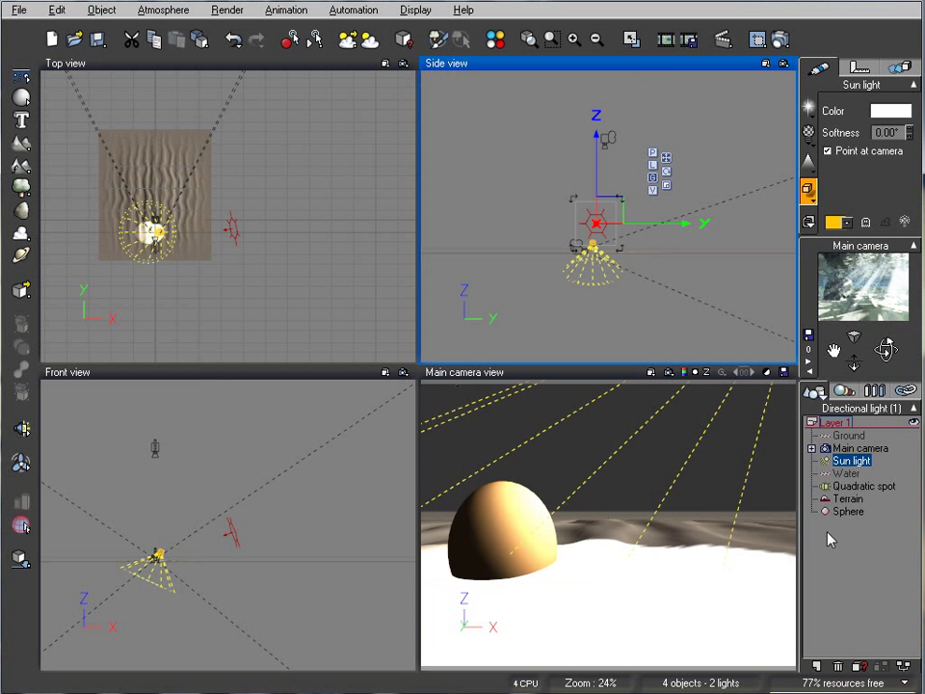
Set the quadratic spot's shadow density to 56%.
{"action": "left_click", "coordinate": [865, 486]}
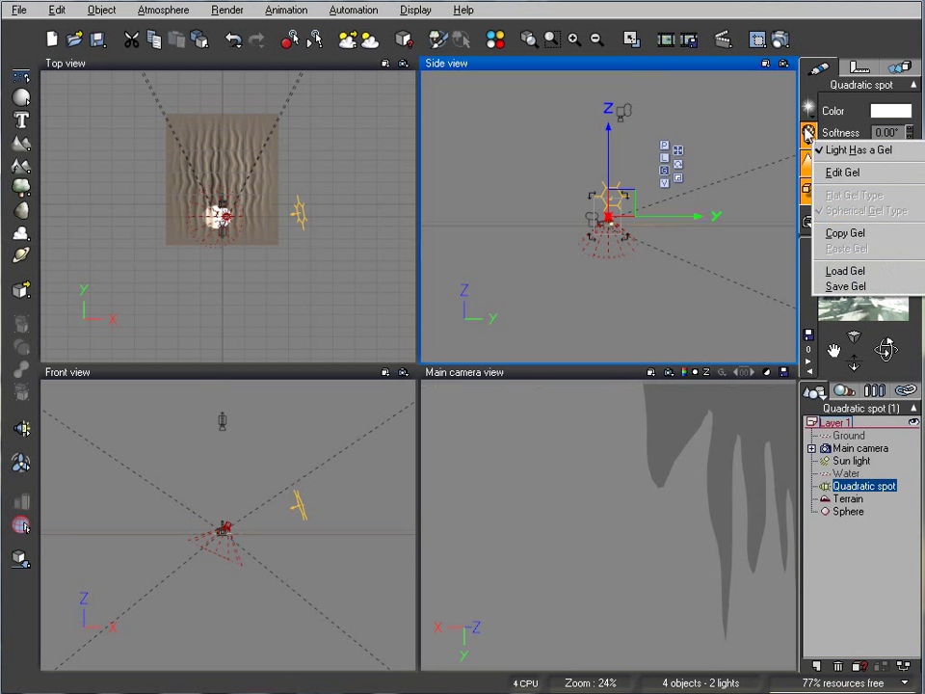
{"action": "left_click", "coordinate": [844, 173]}
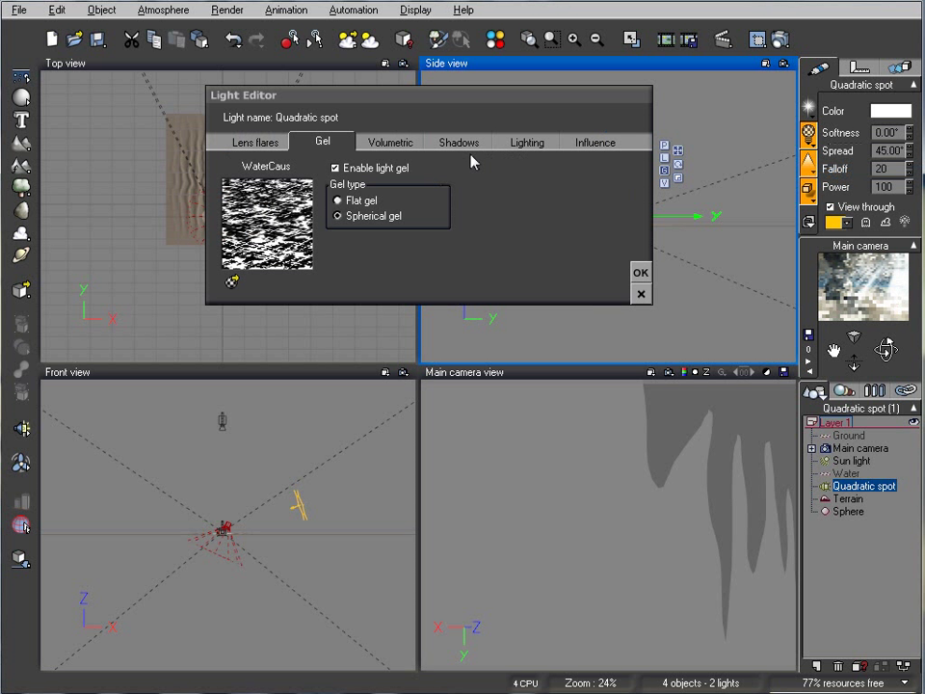
{"action": "left_click", "coordinate": [471, 145]}
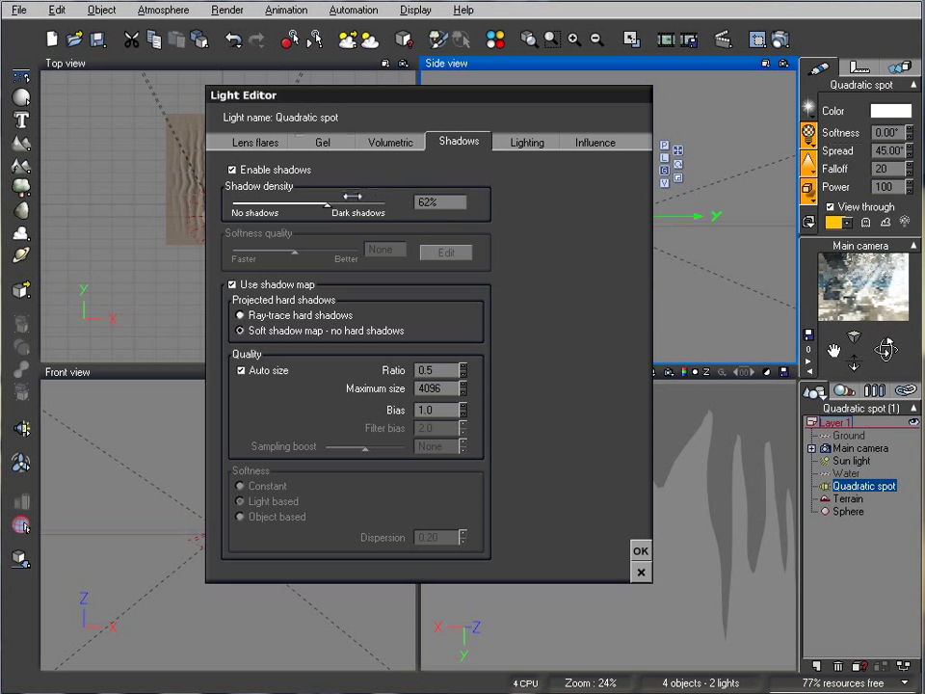
{"action": "left_click_drag", "start_coordinate": [352, 197], "coordinate": [343, 197]}
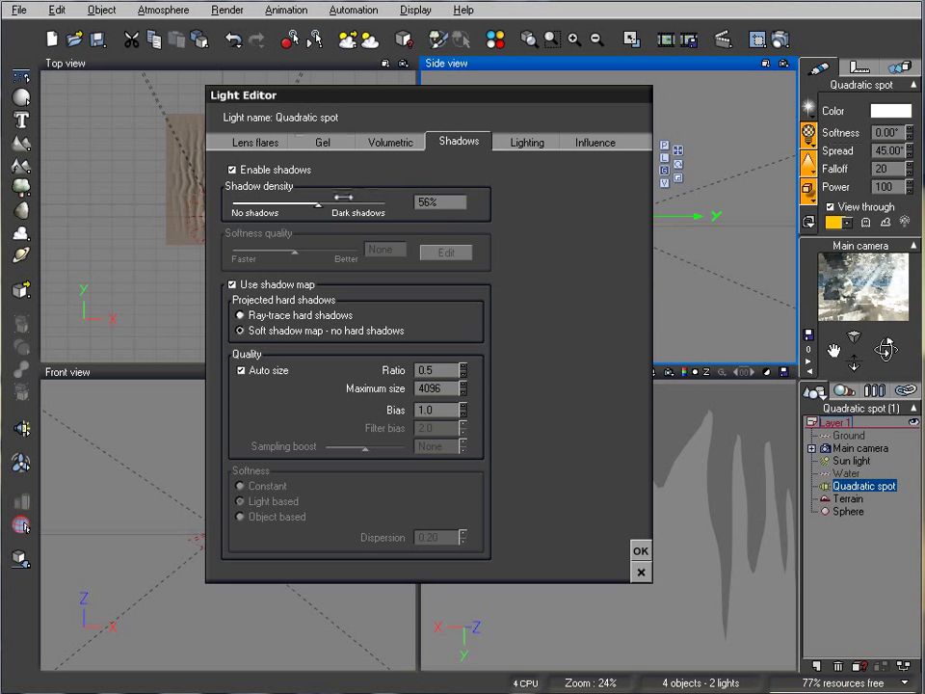
{"action": "left_click", "coordinate": [640, 550]}
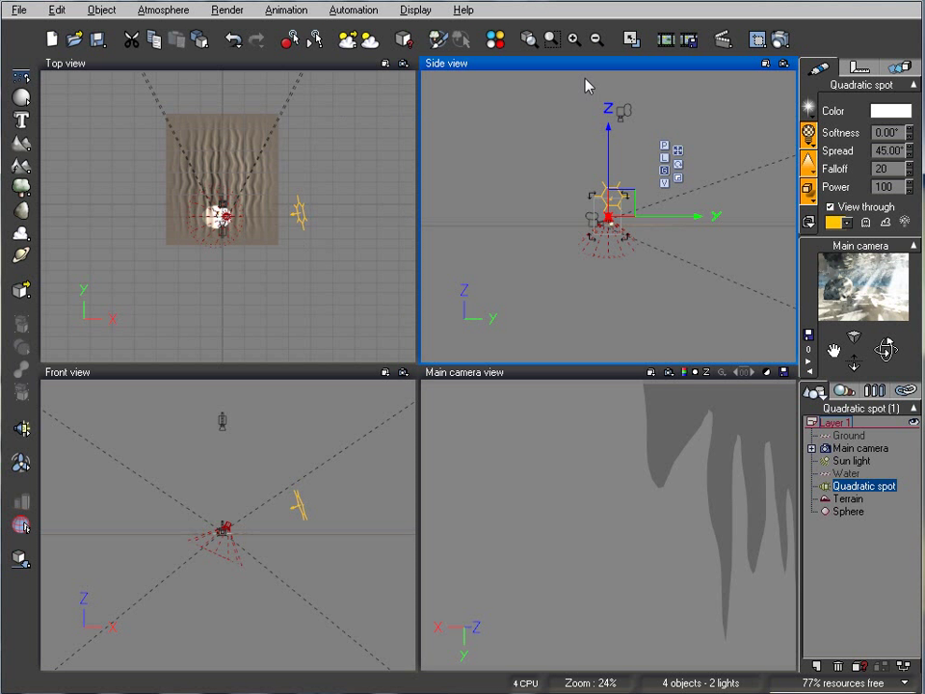
Raise the quality boost of the quadratic spot's volumetric lighting slightly.
{"action": "right_click", "coordinate": [841, 493]}
{"action": "left_click", "coordinate": [877, 421]}
{"action": "left_click_drag", "start_coordinate": [450, 93], "coordinate": [463, 177]}
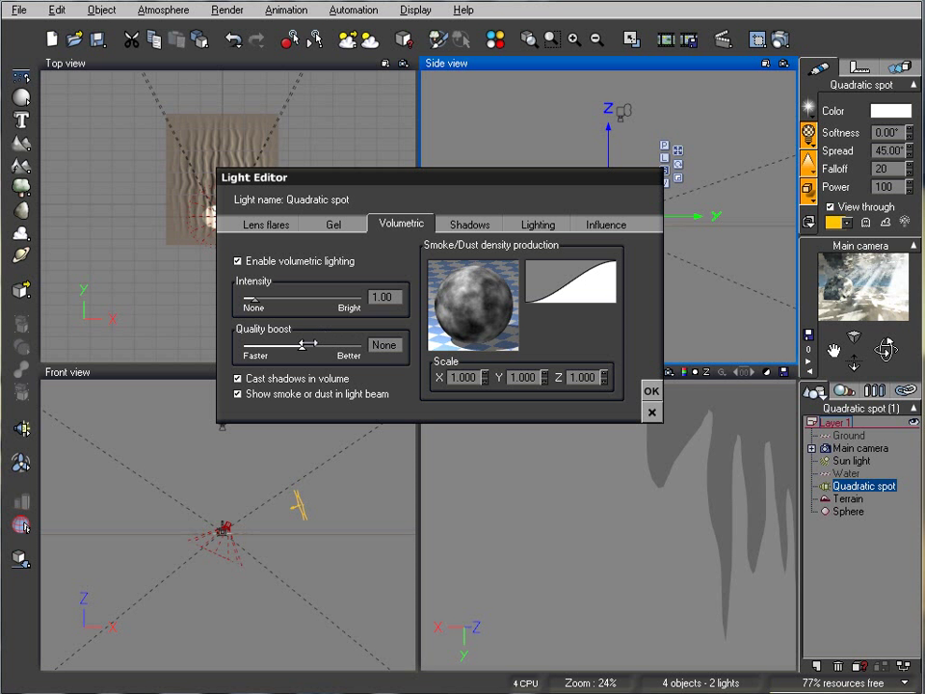
{"action": "left_click_drag", "start_coordinate": [311, 343], "coordinate": [321, 343]}
{"action": "left_click", "coordinate": [653, 392]}
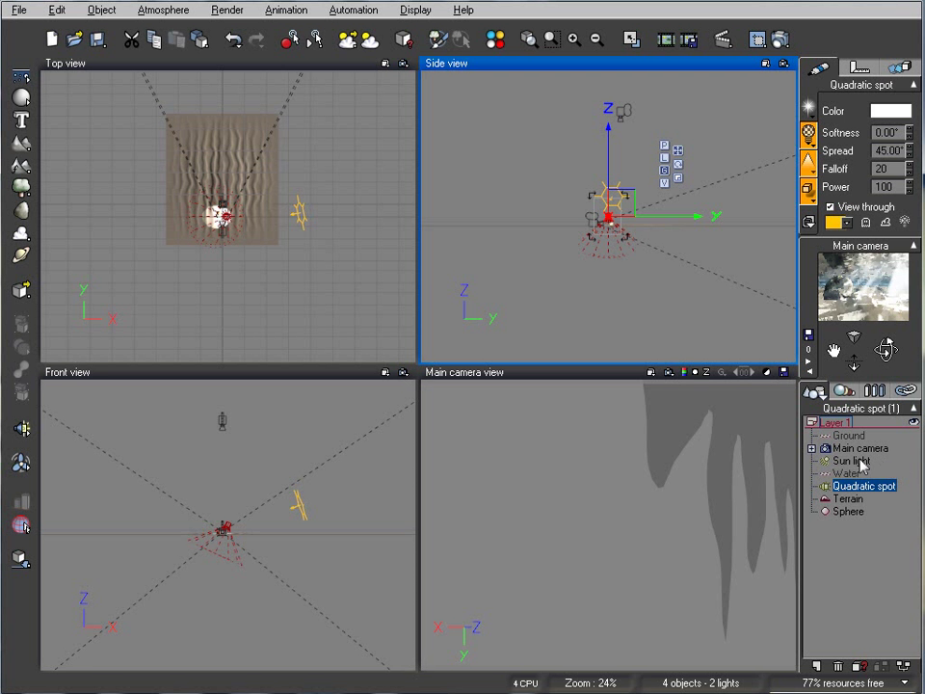
Nudge the quadratic spot slightly along negative X and positive Y above the seabed.
{"action": "right_click_drag", "start_coordinate": [309, 255], "coordinate": [352, 260]}
{"action": "scroll", "coordinate": [304, 238], "scroll_direction": "up", "scroll_amount": 5}
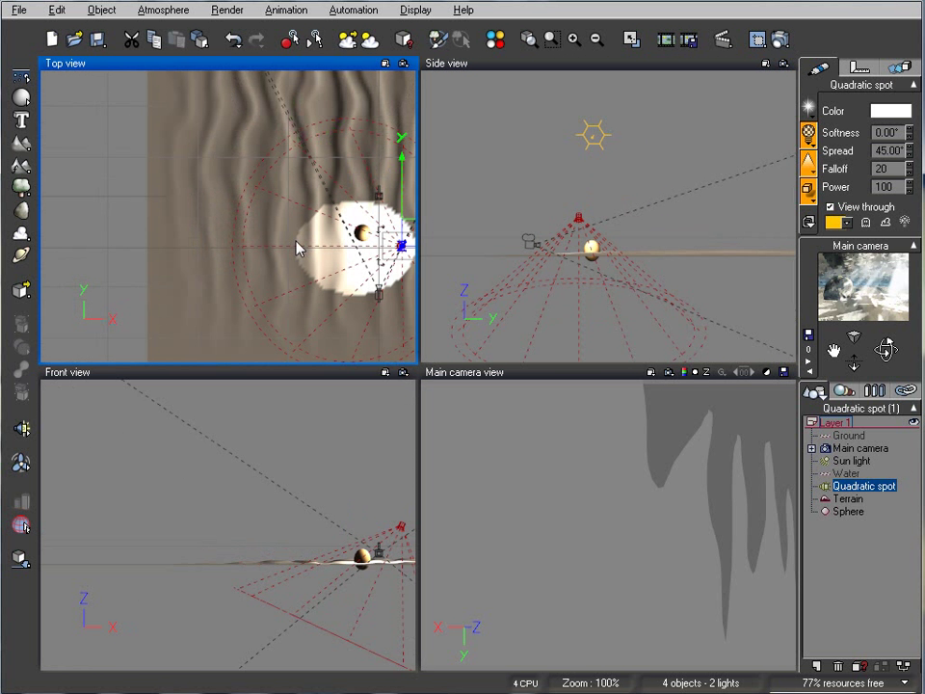
{"action": "right_click_drag", "start_coordinate": [285, 242], "coordinate": [179, 200]}
{"action": "mouse_move", "coordinate": [312, 190]}
{"action": "left_mouse_down"}
{"action": "mouse_move", "coordinate": [316, 181]}
{"action": "mouse_move", "coordinate": [299, 185]}
{"action": "left_mouse_up"}
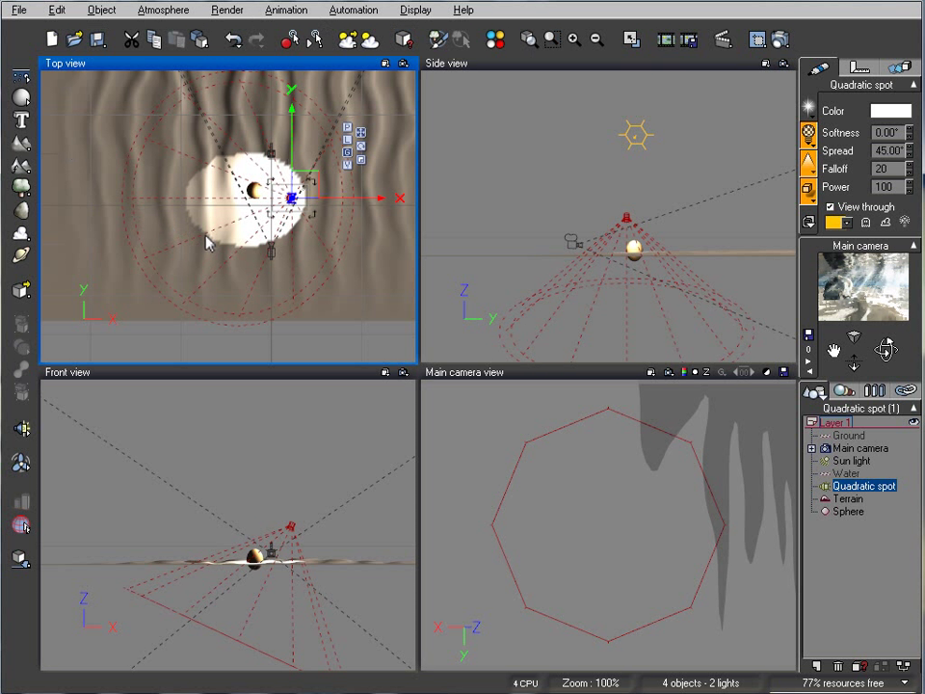
{"action": "scroll", "coordinate": [150, 183], "scroll_direction": "up", "scroll_amount": 3}
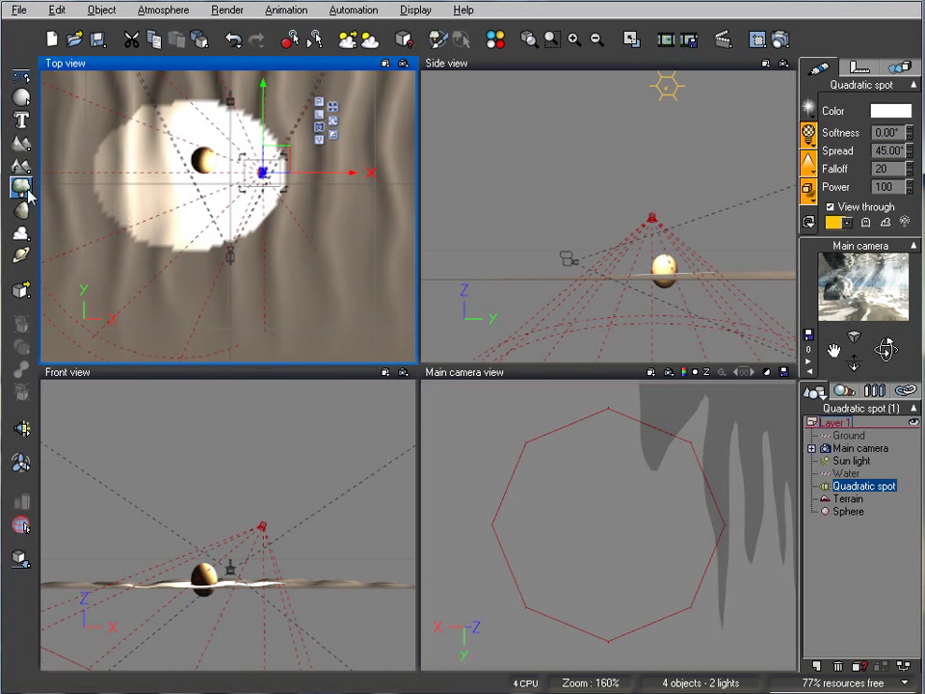
Load the Distichodus fish from the Aquatic animals collection, accepting the substitute bitmap location for all missing textures.
{"action": "left_click", "coordinate": [17, 11]}
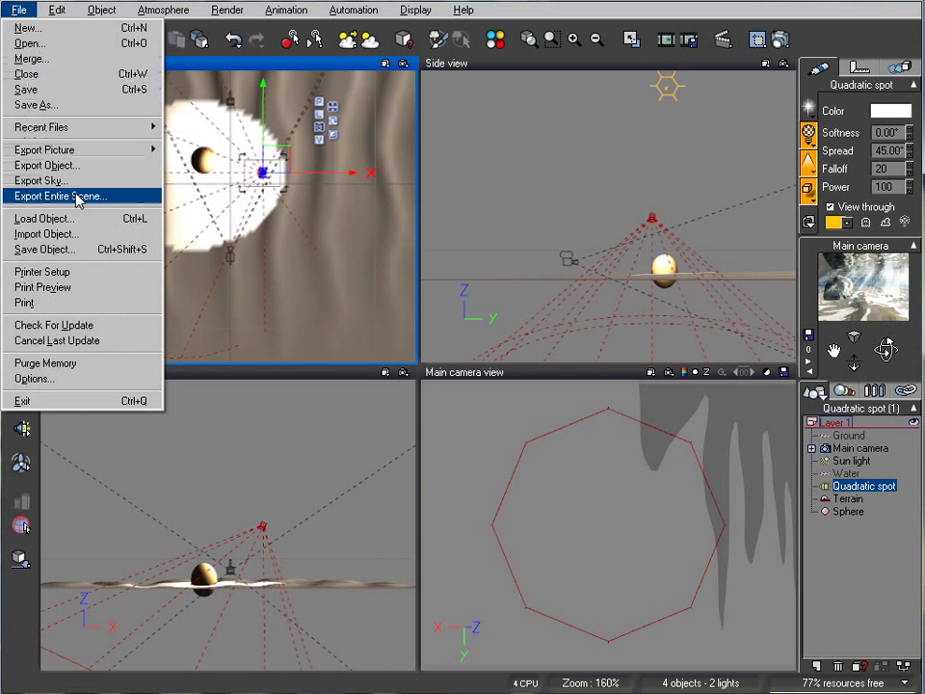
{"action": "left_click", "coordinate": [77, 219]}
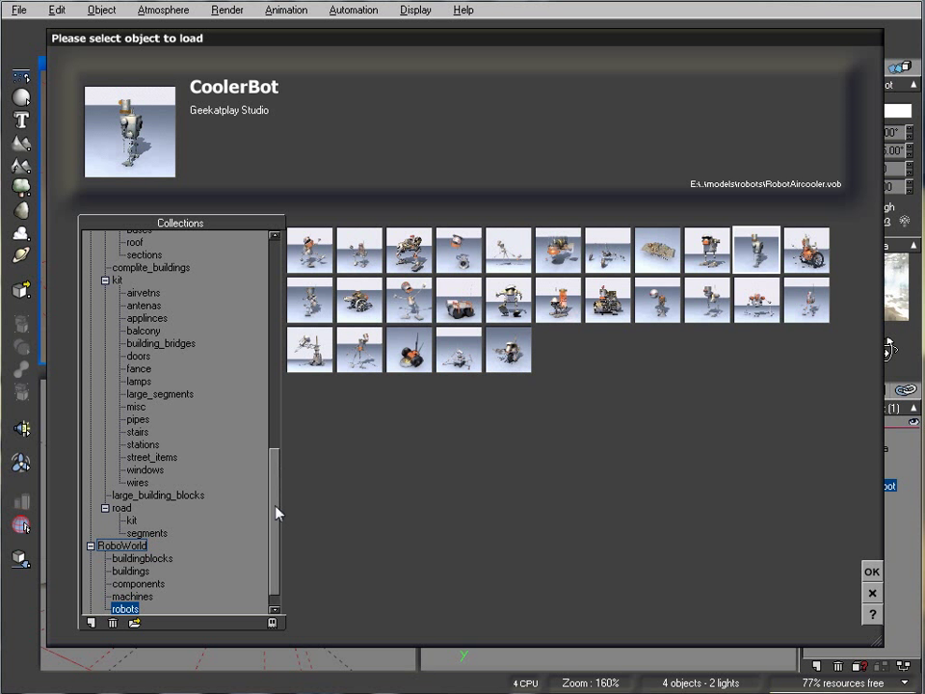
{"action": "left_click_drag", "start_coordinate": [282, 498], "coordinate": [279, 306]}
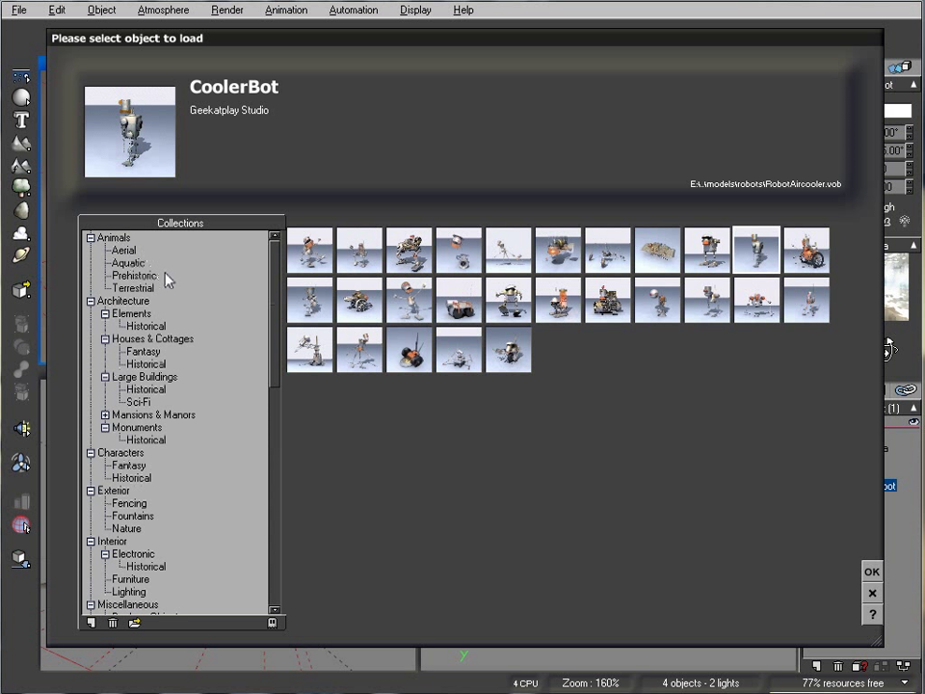
{"action": "left_click", "coordinate": [135, 263]}
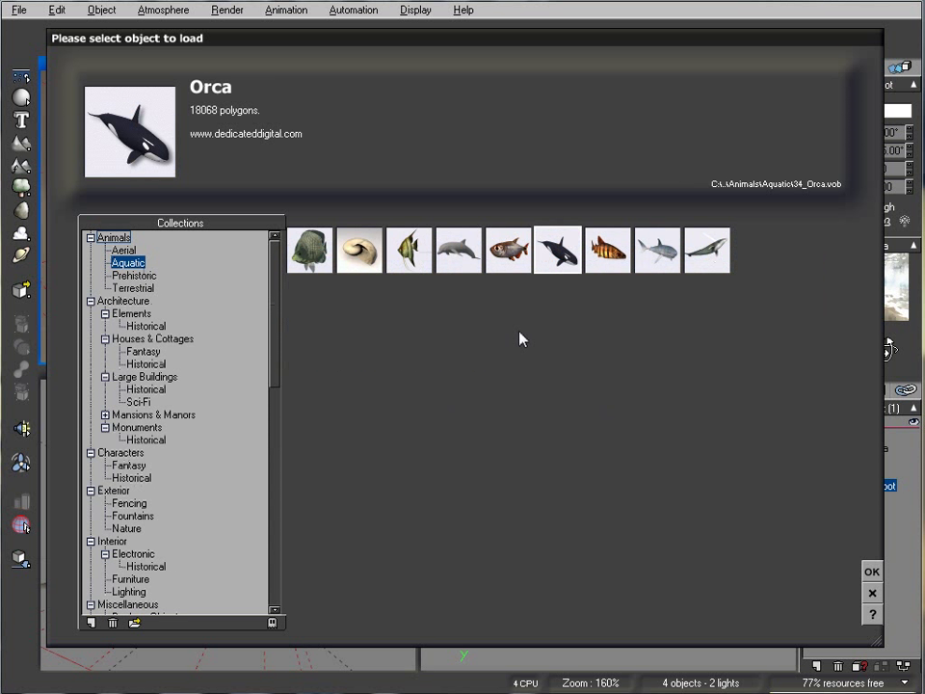
{"action": "double_click", "coordinate": [609, 252]}
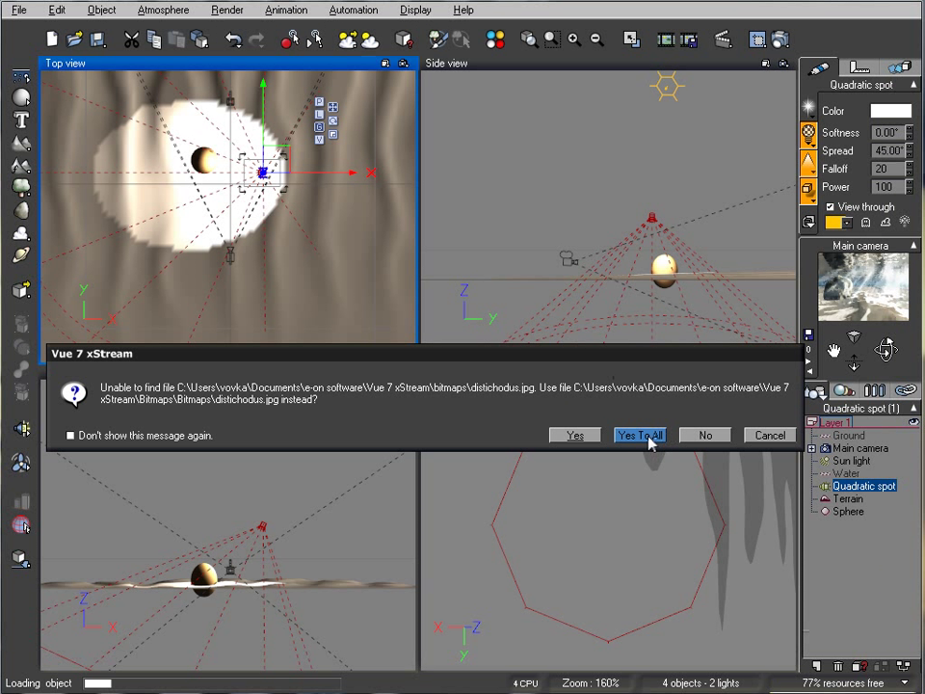
{"action": "left_click", "coordinate": [640, 435]}
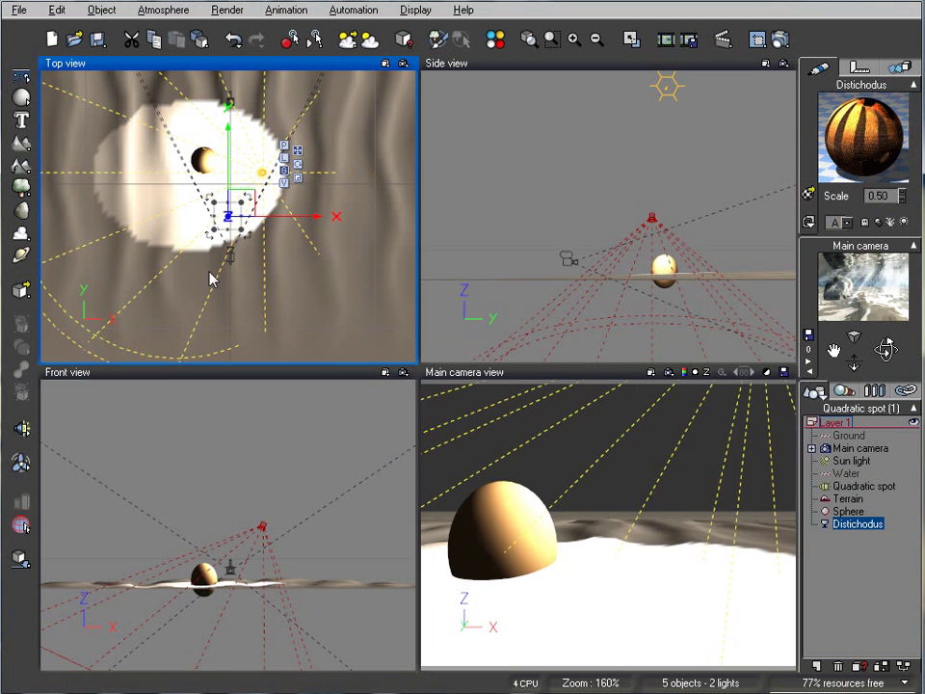
Move the Distichodus slightly along positive X and Y and lower it into the camera's view beside the sphere.
{"action": "scroll", "coordinate": [260, 245], "scroll_direction": "up", "scroll_amount": 5}
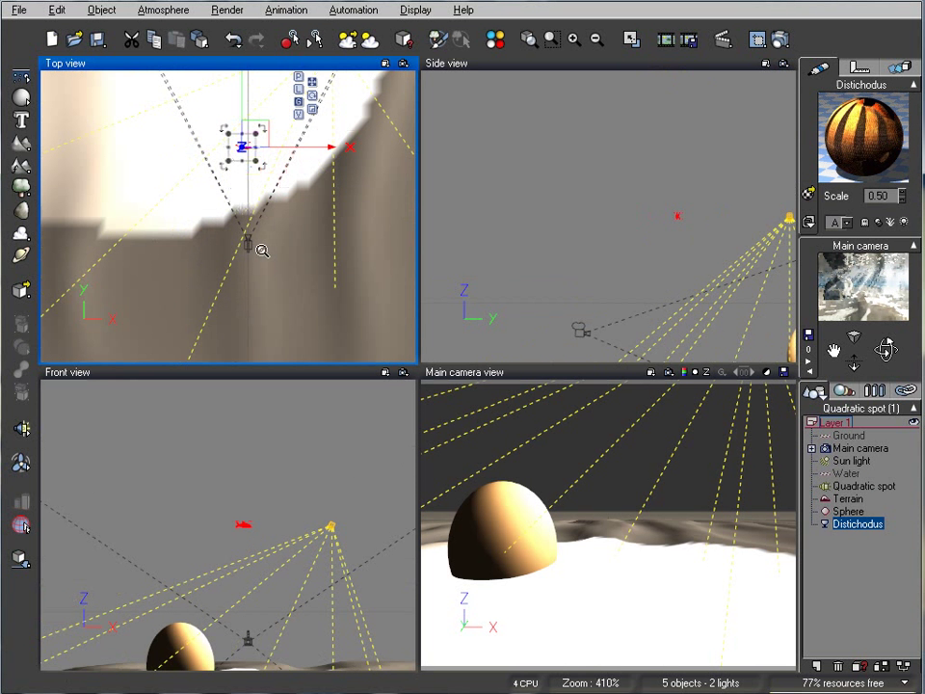
{"action": "left_click_drag", "start_coordinate": [260, 191], "coordinate": [269, 177]}
{"action": "right_click_drag", "start_coordinate": [681, 296], "coordinate": [643, 261]}
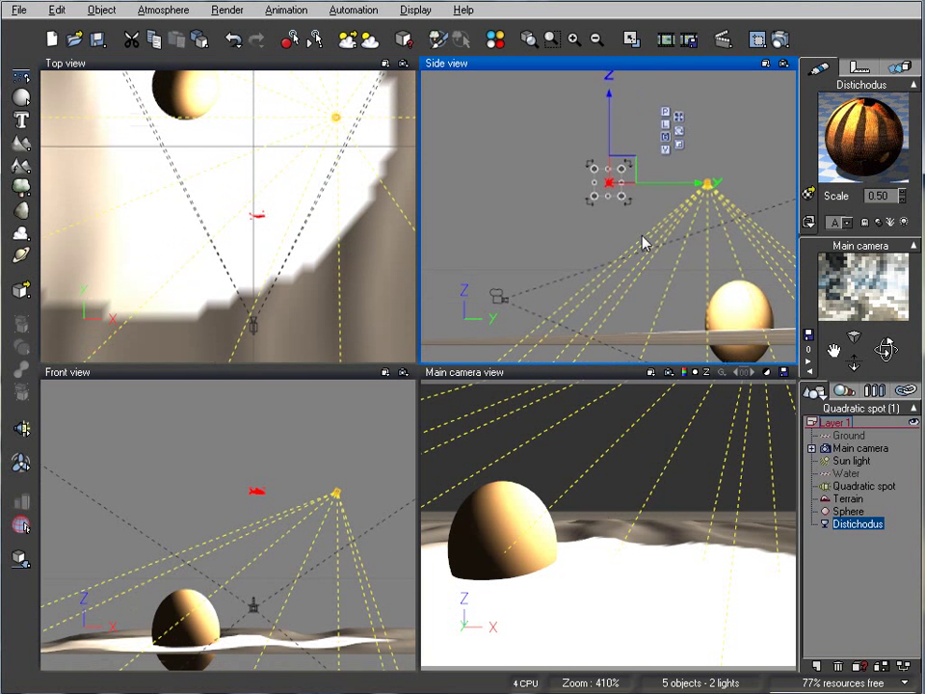
{"action": "left_click_drag", "start_coordinate": [628, 163], "coordinate": [627, 276]}
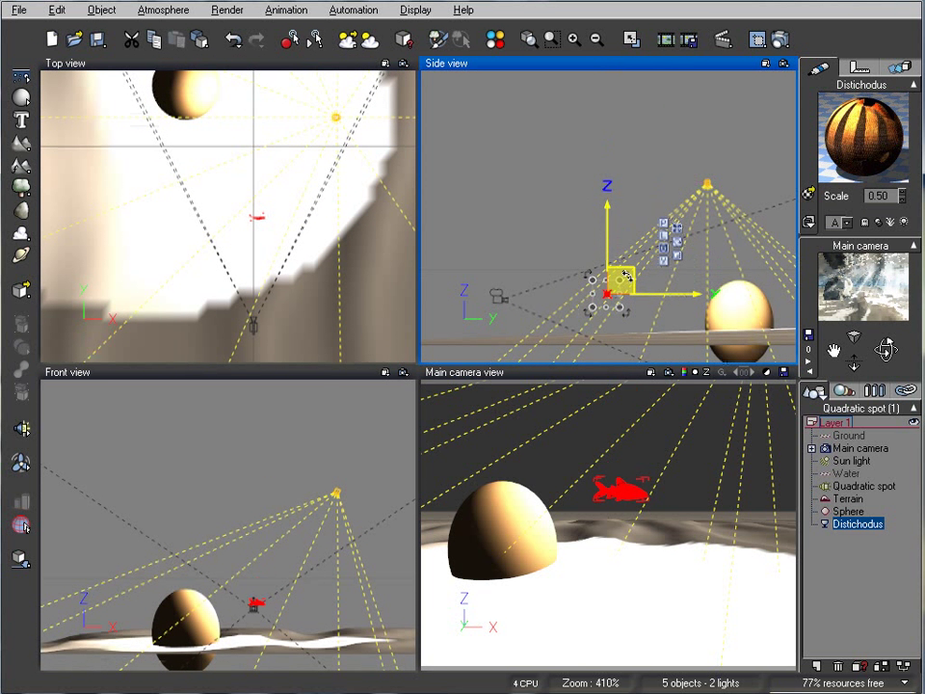
{"action": "scroll", "coordinate": [281, 252], "scroll_direction": "up", "scroll_amount": 3}
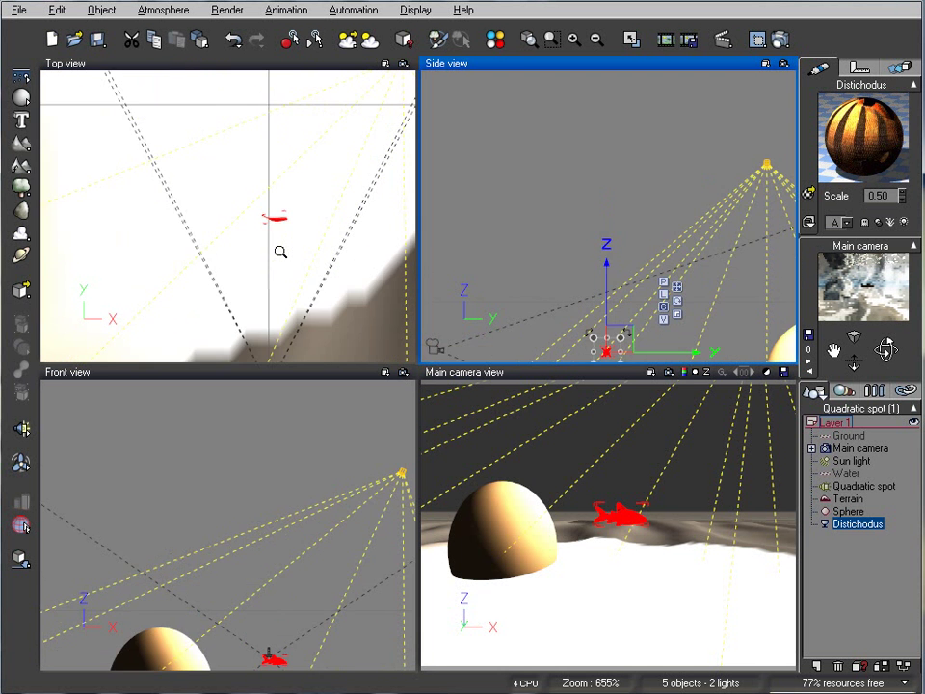
Move the Distichodus along negative X and Y toward the camera so it swims partly in front of the sphere.
{"action": "scroll", "coordinate": [280, 252], "scroll_direction": "up", "scroll_amount": 1}
{"action": "right_click_drag", "start_coordinate": [304, 287], "coordinate": [249, 156]}
{"action": "left_click_drag", "start_coordinate": [255, 90], "coordinate": [232, 215]}
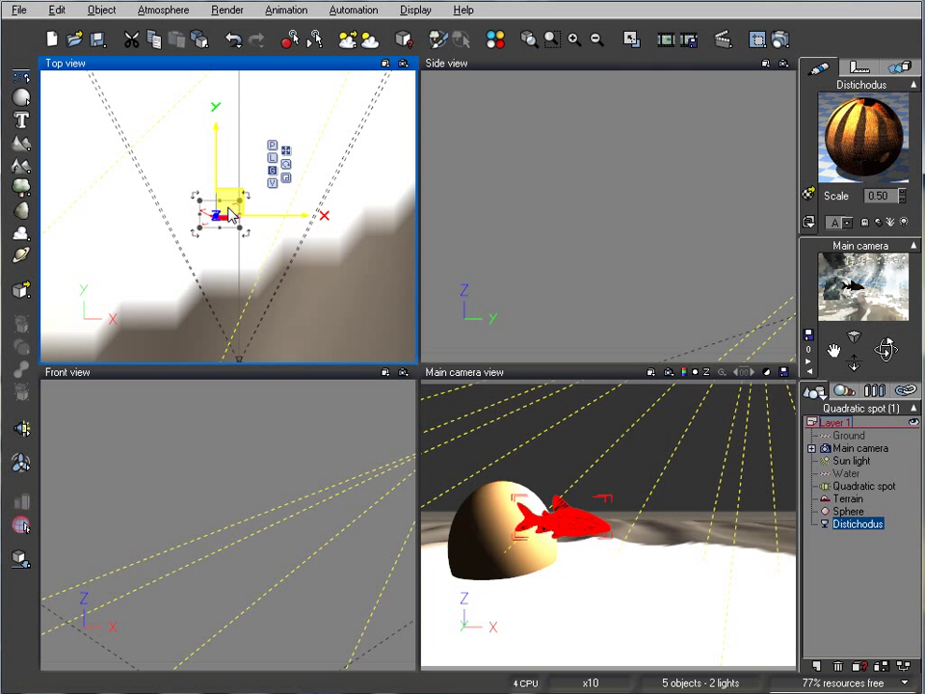
Duplicate the Distichodus five times and spread the copies along X and Y into a staggered school of six fish.
{"action": "key", "text": "ctrl+d"}
{"action": "left_click_drag", "start_coordinate": [231, 204], "coordinate": [333, 91]}
{"action": "key", "text": "ctrl+d"}
{"action": "key", "text": "ctrl+d"}
{"action": "key", "text": "ctrl+d"}
{"action": "key", "text": "ctrl+d"}
Lower Distichodus4 and, by a smaller amount, Distichodus3 along Z, and raise Distichodus2 above the rest of the school.
{"action": "right_click_drag", "start_coordinate": [657, 218], "coordinate": [657, 133]}
{"action": "scroll", "coordinate": [701, 307], "scroll_direction": "up", "scroll_amount": 2}
{"action": "right_click_drag", "start_coordinate": [605, 166], "coordinate": [559, 85]}
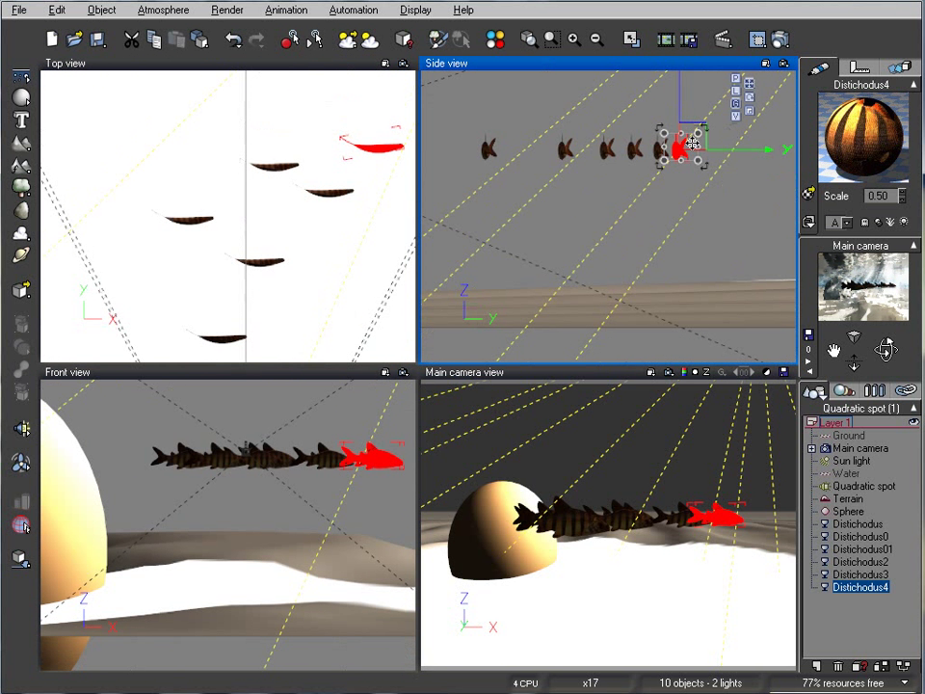
{"action": "left_click_drag", "start_coordinate": [690, 141], "coordinate": [690, 210]}
{"action": "left_click", "coordinate": [861, 573]}
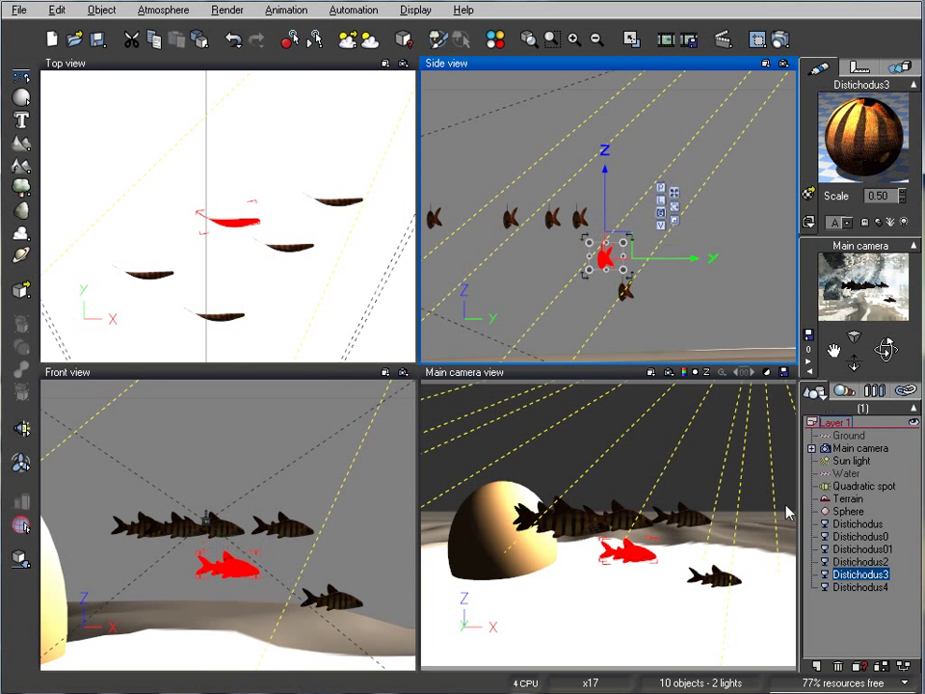
{"action": "left_click", "coordinate": [856, 562]}
{"action": "left_click_drag", "start_coordinate": [622, 208], "coordinate": [626, 155]}
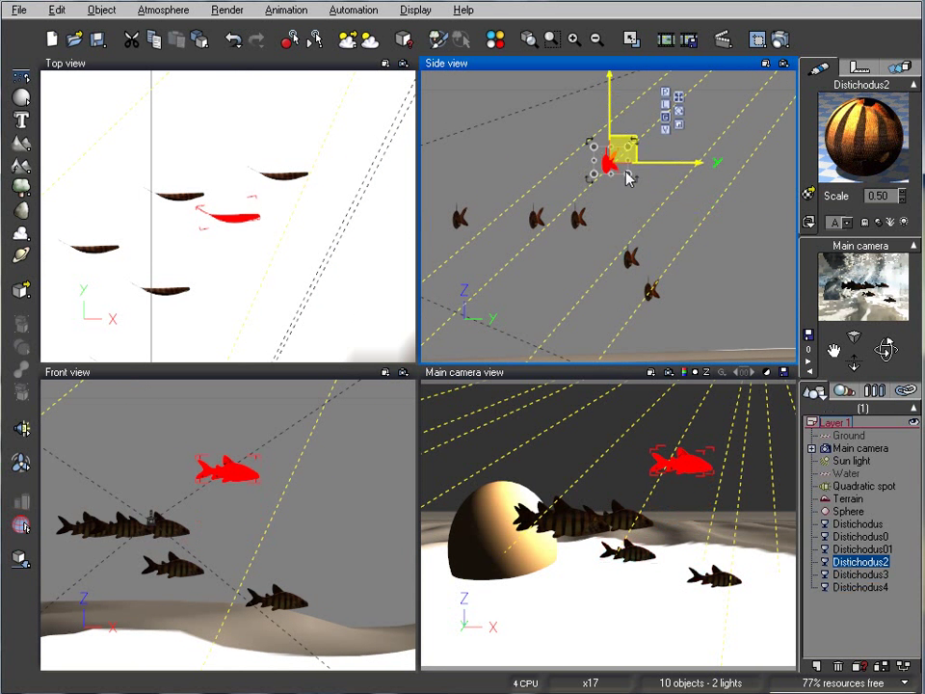
Lower Distichodus01 slightly along Z and raise Distichodus0 to just below the height of Distichodus2.
{"action": "left_click", "coordinate": [861, 548]}
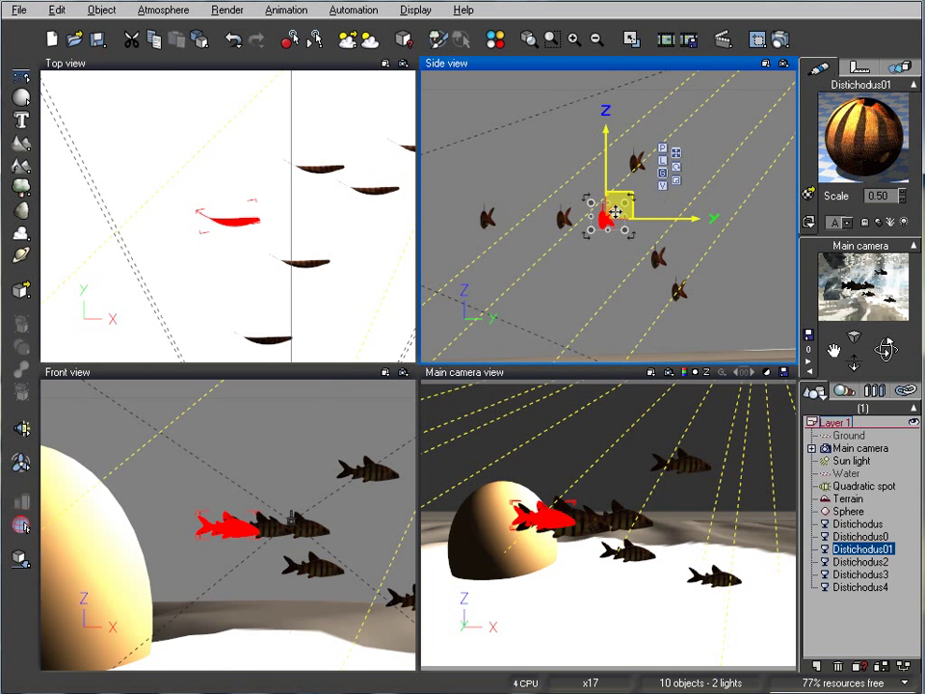
{"action": "mouse_move", "coordinate": [620, 206]}
{"action": "left_mouse_down"}
{"action": "mouse_move", "coordinate": [616, 238]}
{"action": "mouse_move", "coordinate": [618, 222]}
{"action": "left_mouse_up"}
{"action": "left_click", "coordinate": [861, 536]}
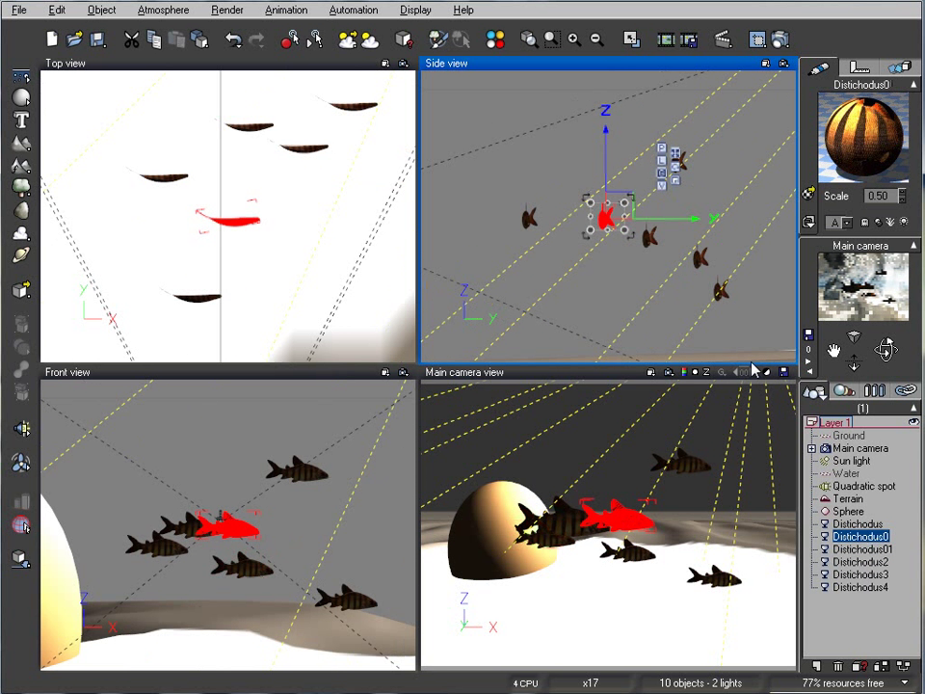
{"action": "left_click_drag", "start_coordinate": [619, 193], "coordinate": [620, 155]}
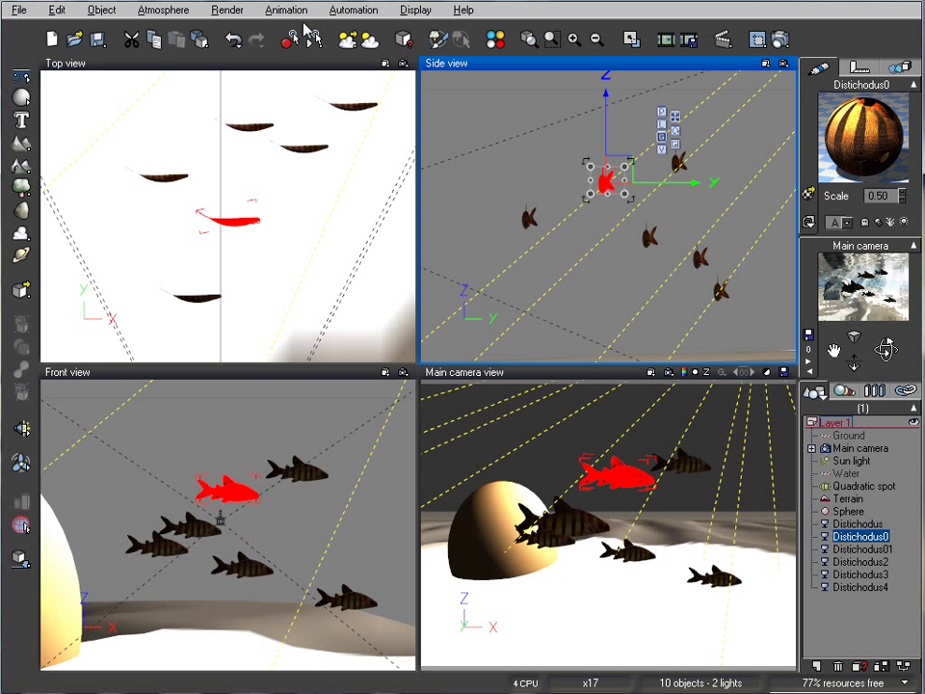
Choose user render settings with volumetric light optimization off, advanced effects quality at 56% and texture anti-aliasing on.
{"action": "left_click", "coordinate": [779, 40]}
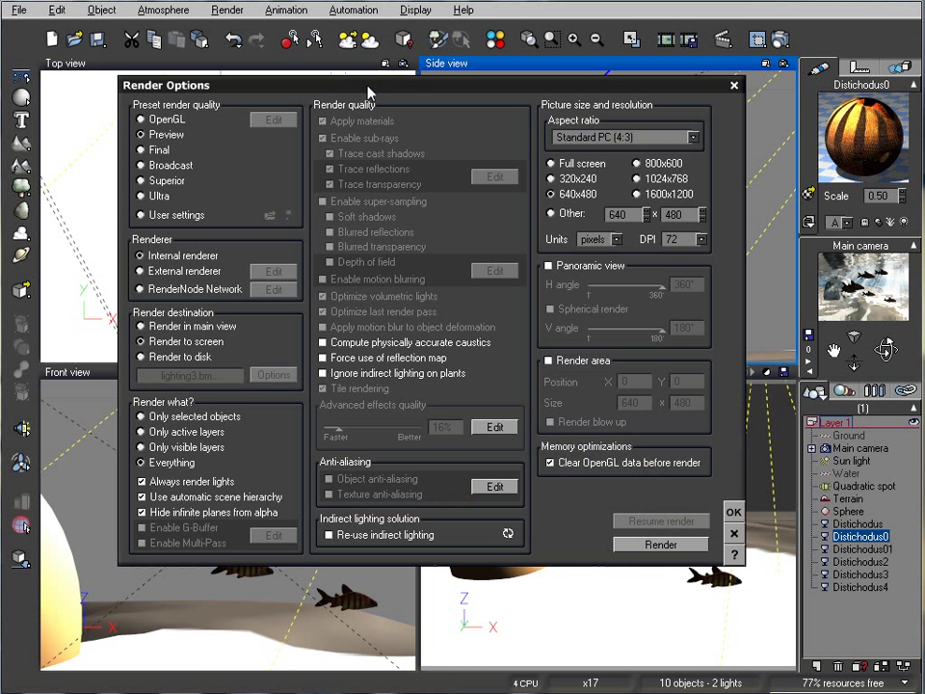
{"action": "left_click_drag", "start_coordinate": [369, 89], "coordinate": [384, 138]}
{"action": "left_click", "coordinate": [179, 268]}
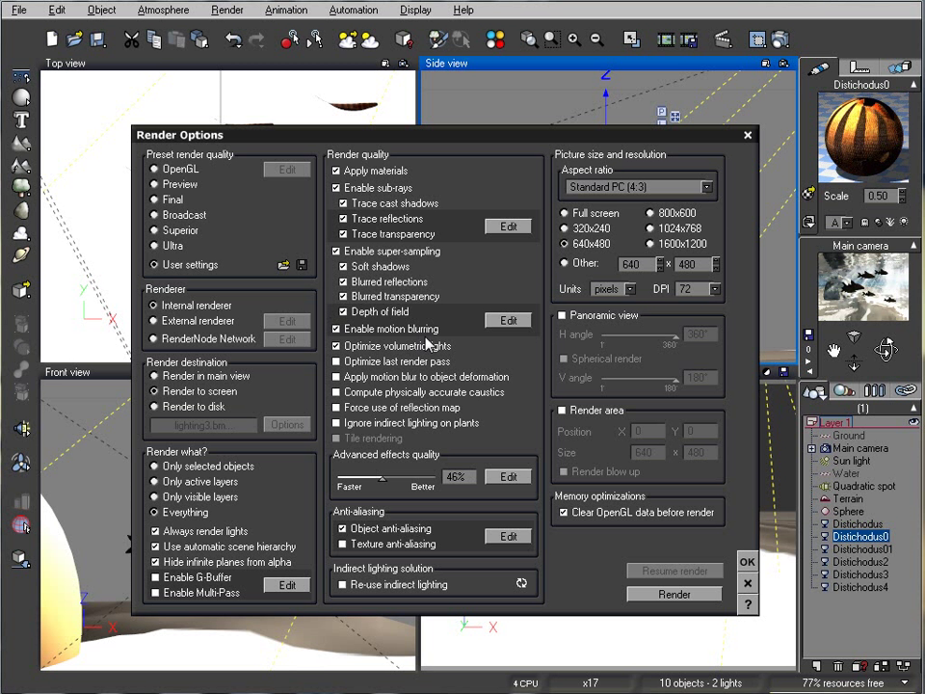
{"action": "left_click", "coordinate": [337, 347]}
{"action": "left_click", "coordinate": [747, 562]}
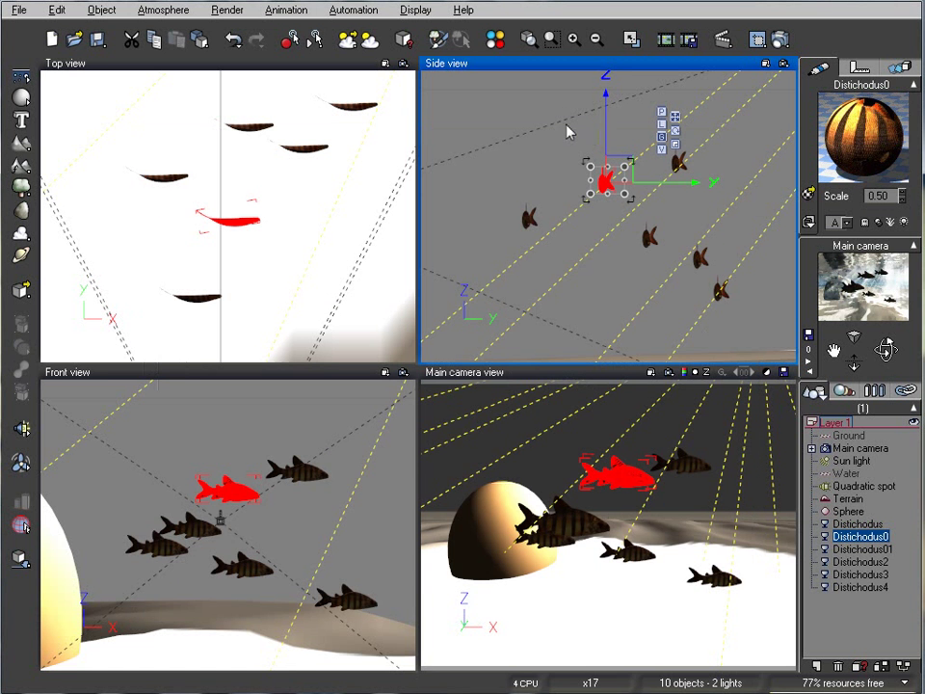
Render the scene to screen at 640x480 with the user settings, inspect the picture and close the render display.
{"action": "left_click", "coordinate": [780, 39]}
{"action": "left_click", "coordinate": [172, 185]}
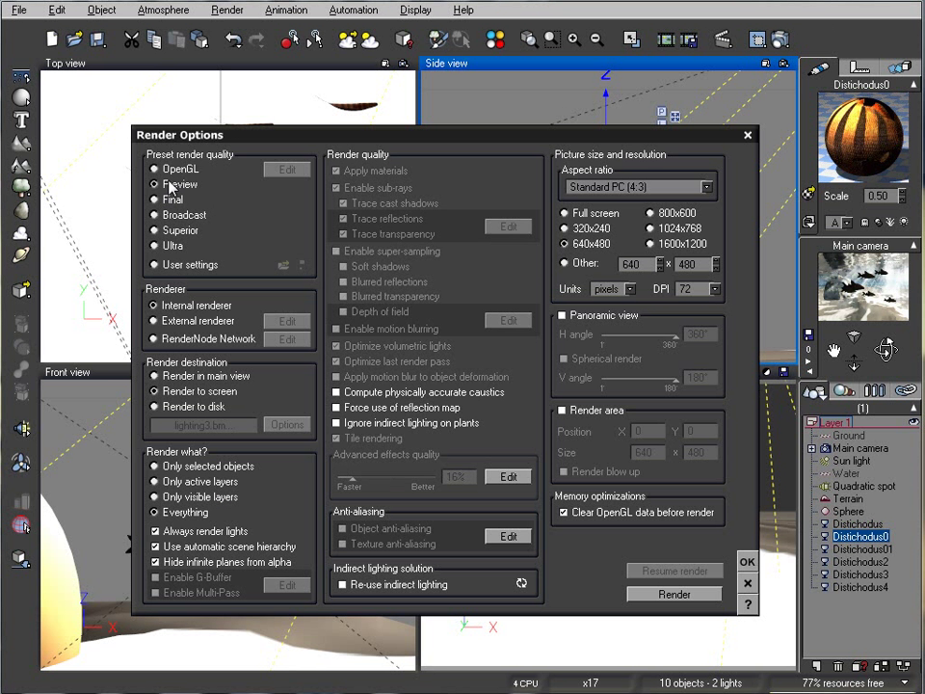
{"action": "left_click", "coordinate": [171, 266]}
{"action": "left_click", "coordinate": [665, 595]}
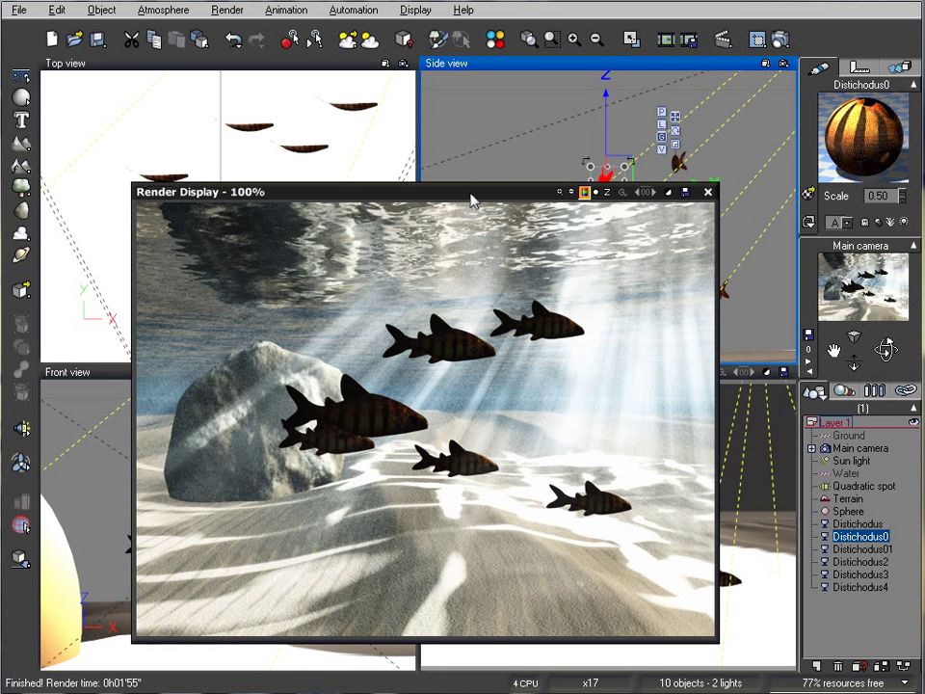
{"action": "left_click_drag", "start_coordinate": [472, 200], "coordinate": [474, 166]}
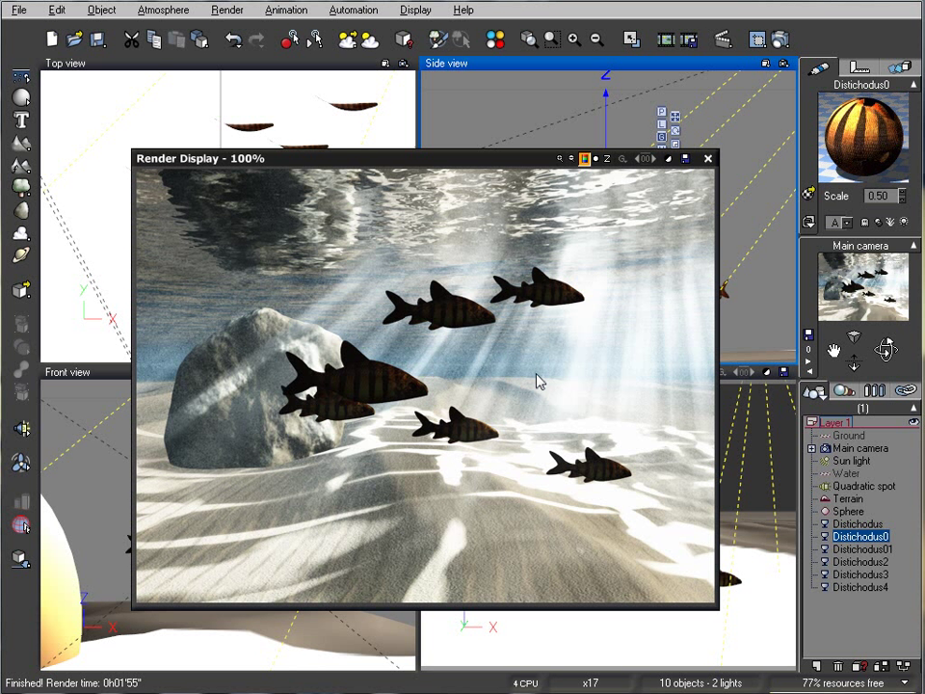
{"action": "left_click", "coordinate": [707, 159]}
Add a quadratic light and move it along negative Y to just below and in front of the camera to light the fish.
{"action": "right_click_drag", "start_coordinate": [514, 262], "coordinate": [637, 236]}
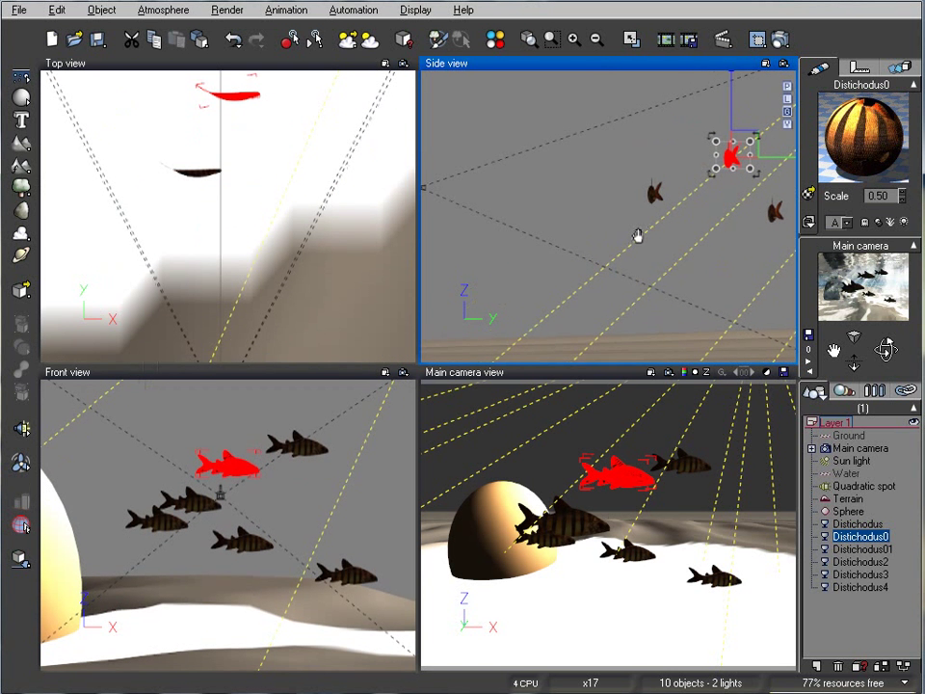
{"action": "left_click_drag", "start_coordinate": [21, 428], "coordinate": [63, 434]}
{"action": "left_click", "coordinate": [65, 435]}
{"action": "right_click_drag", "start_coordinate": [429, 304], "coordinate": [512, 306]}
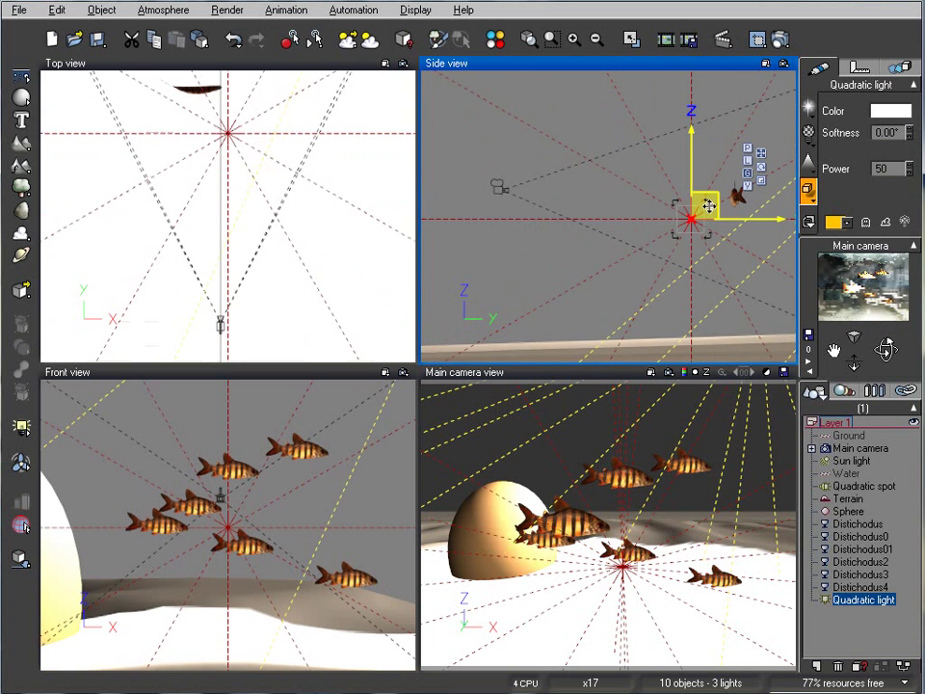
{"action": "left_click_drag", "start_coordinate": [709, 207], "coordinate": [597, 246]}
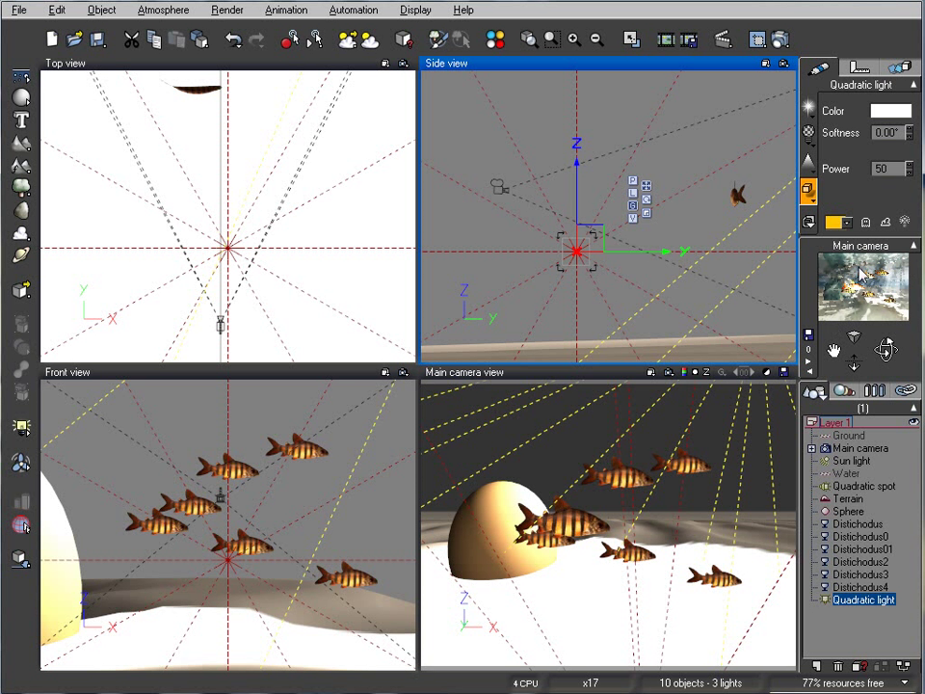
{"action": "left_click_drag", "start_coordinate": [604, 247], "coordinate": [533, 227]}
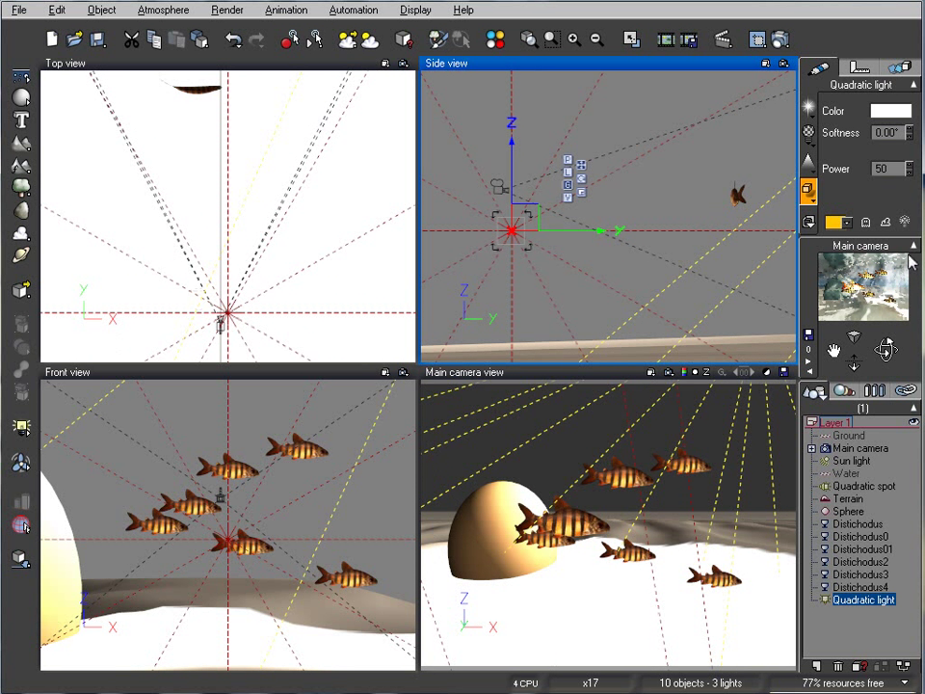
{"action": "right_click_drag", "start_coordinate": [640, 201], "coordinate": [547, 200]}
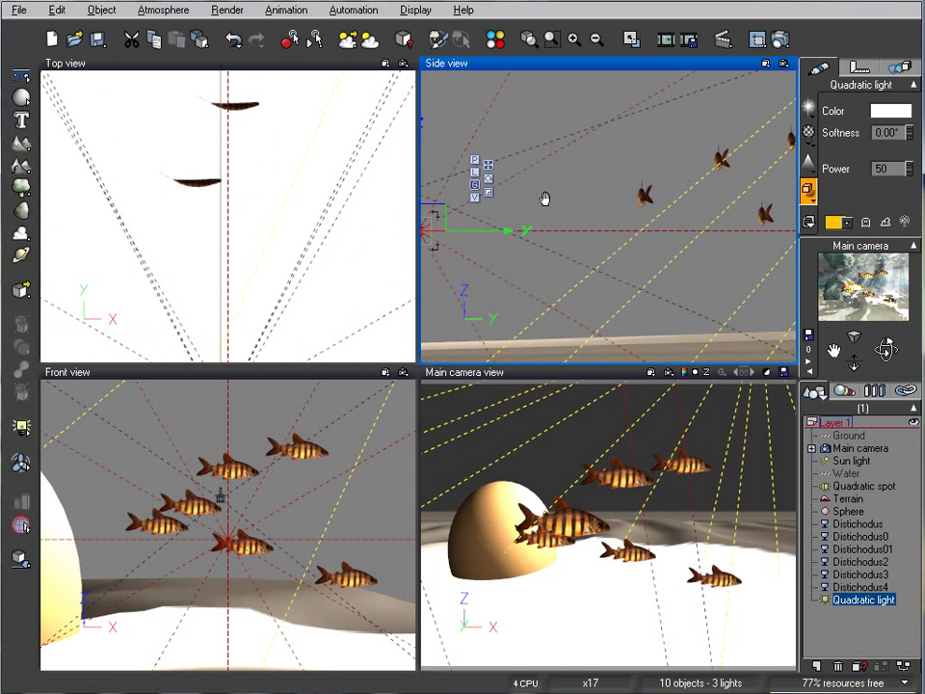
{"action": "scroll", "coordinate": [595, 205], "scroll_direction": "down", "scroll_amount": 3}
{"action": "right_click_drag", "start_coordinate": [616, 197], "coordinate": [604, 230]}
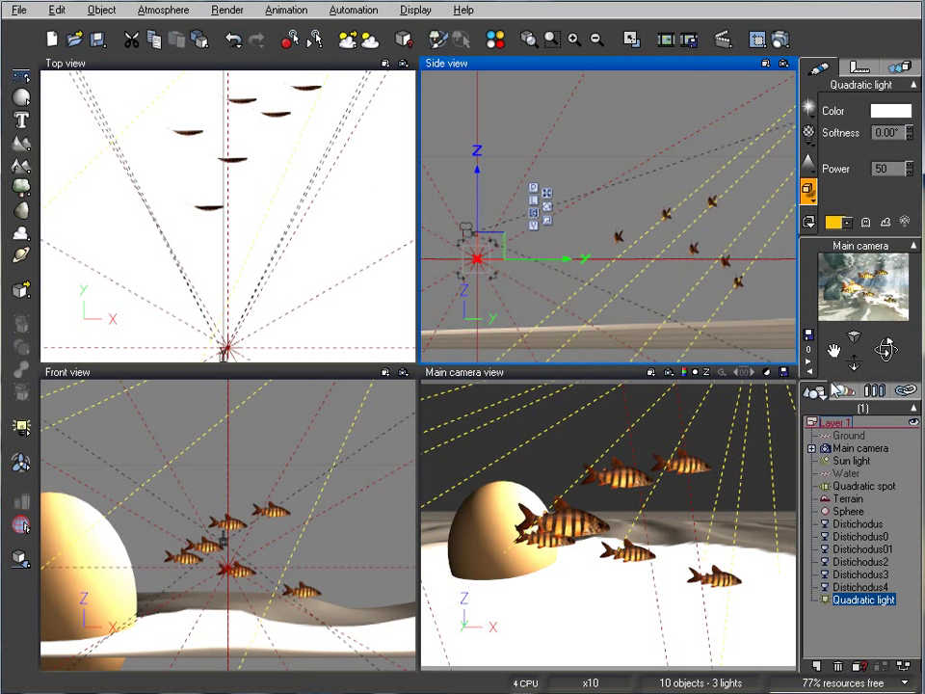
Open the quadratic spot's WaterCaus gel and bring up its color production function for editing.
{"action": "double_click", "coordinate": [860, 488]}
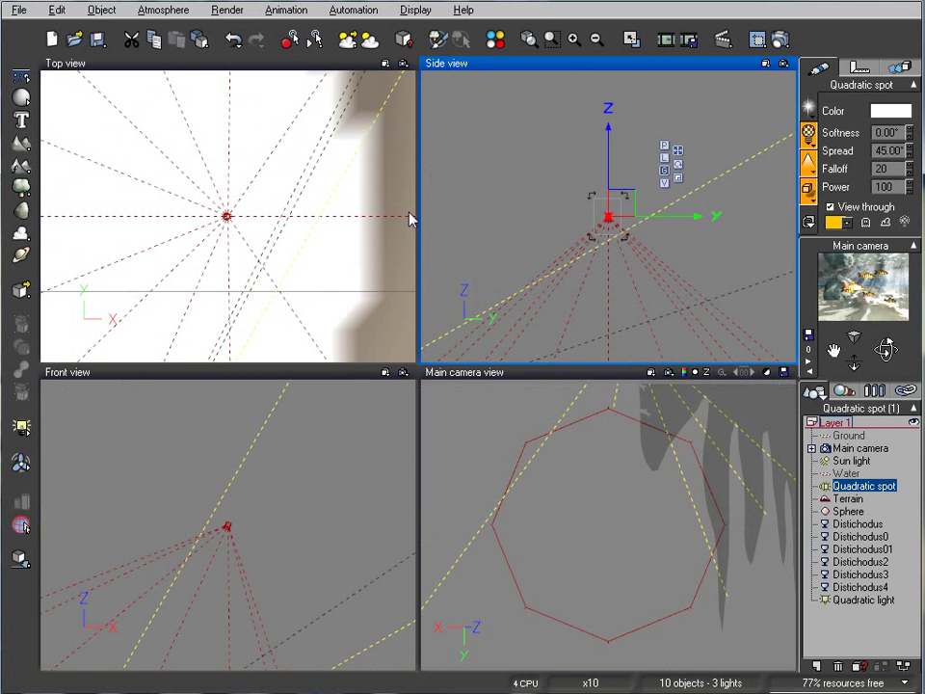
{"action": "left_click", "coordinate": [808, 137]}
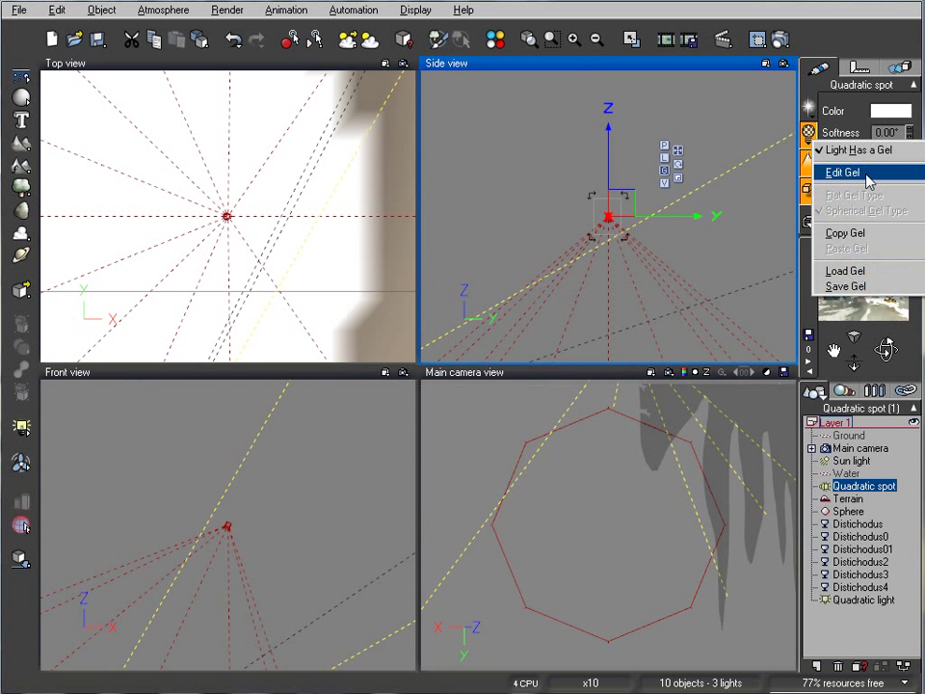
{"action": "left_click", "coordinate": [844, 171]}
{"action": "double_click", "coordinate": [277, 304]}
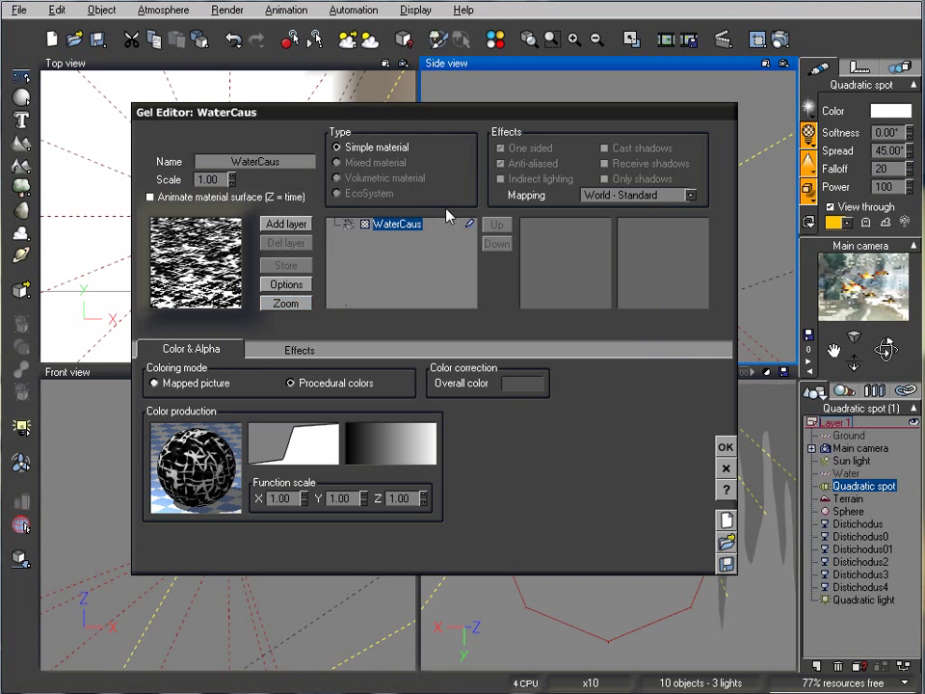
{"action": "left_click_drag", "start_coordinate": [405, 119], "coordinate": [441, 113]}
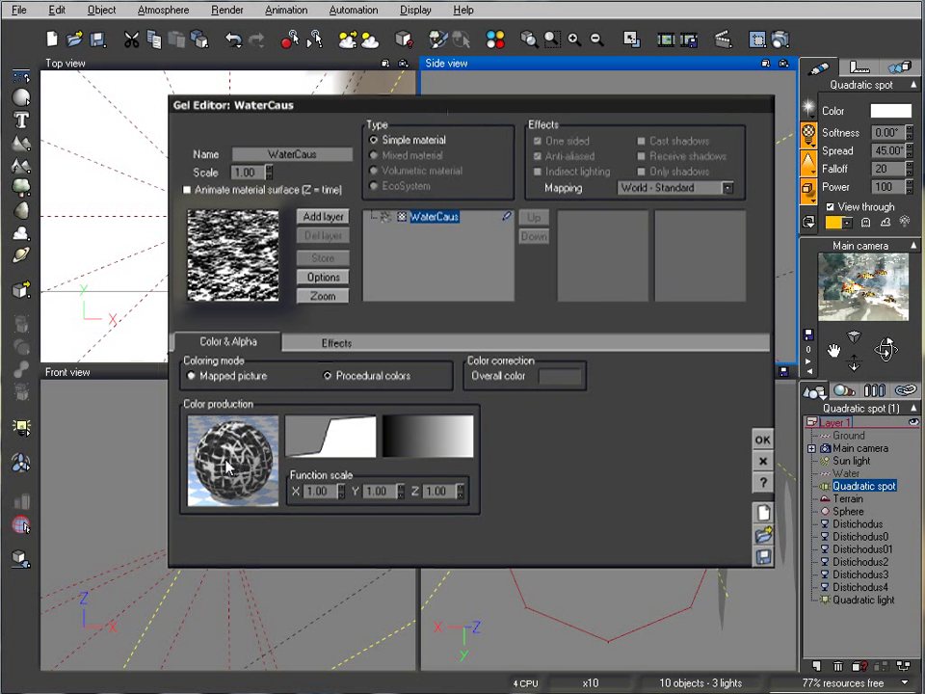
{"action": "right_click", "coordinate": [232, 457]}
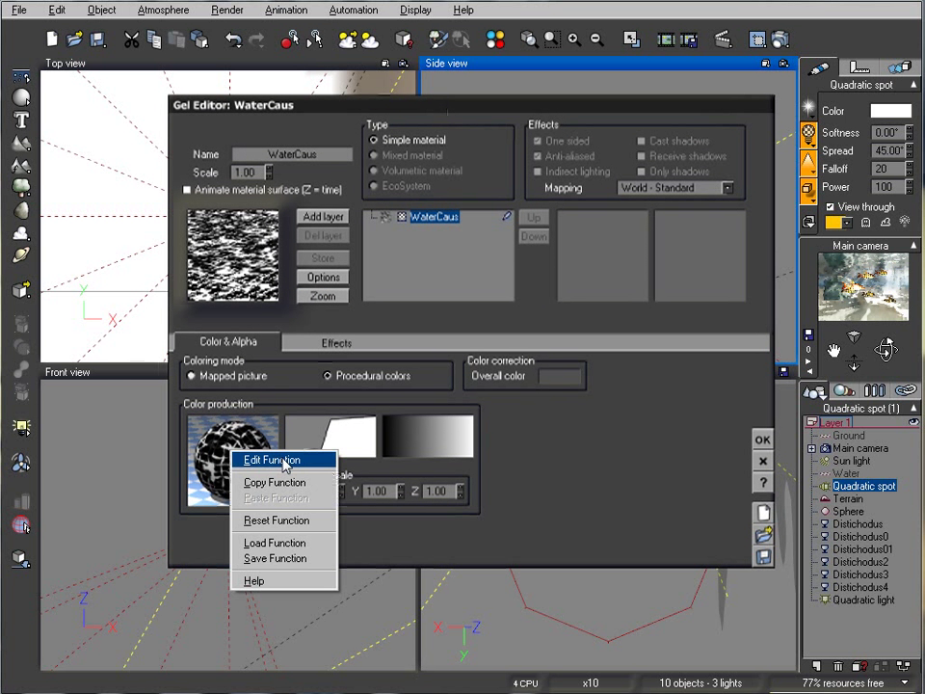
{"action": "left_click", "coordinate": [242, 459]}
{"action": "left_click_drag", "start_coordinate": [230, 27], "coordinate": [314, 53]}
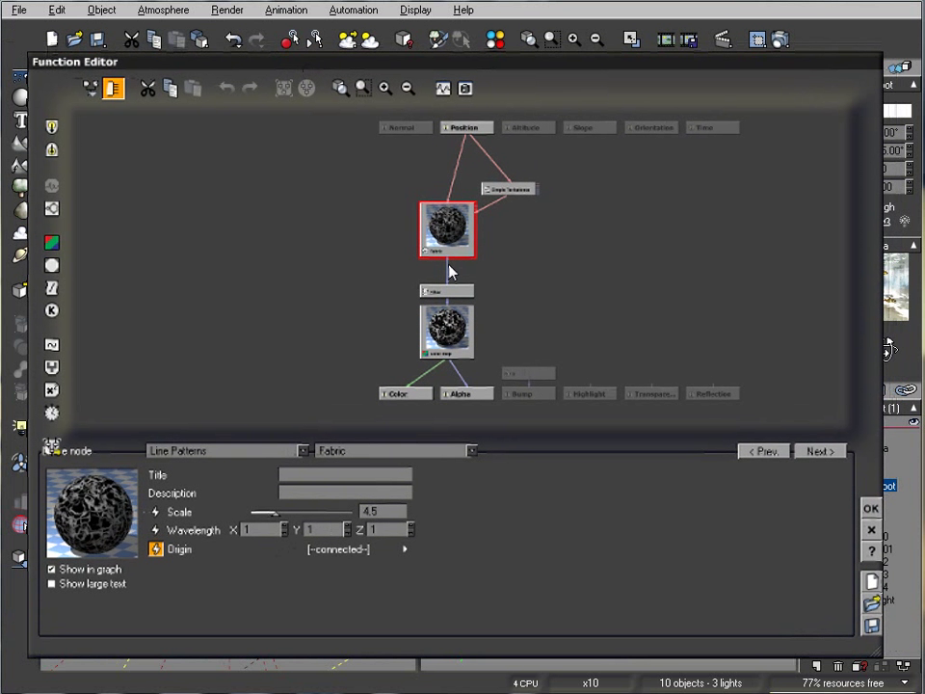
Rearrange the Fabric, filter and color map nodes in the function graph so they sit clear of the turbulence node.
{"action": "left_click_drag", "start_coordinate": [441, 250], "coordinate": [380, 230]}
{"action": "left_click_drag", "start_coordinate": [447, 336], "coordinate": [365, 334]}
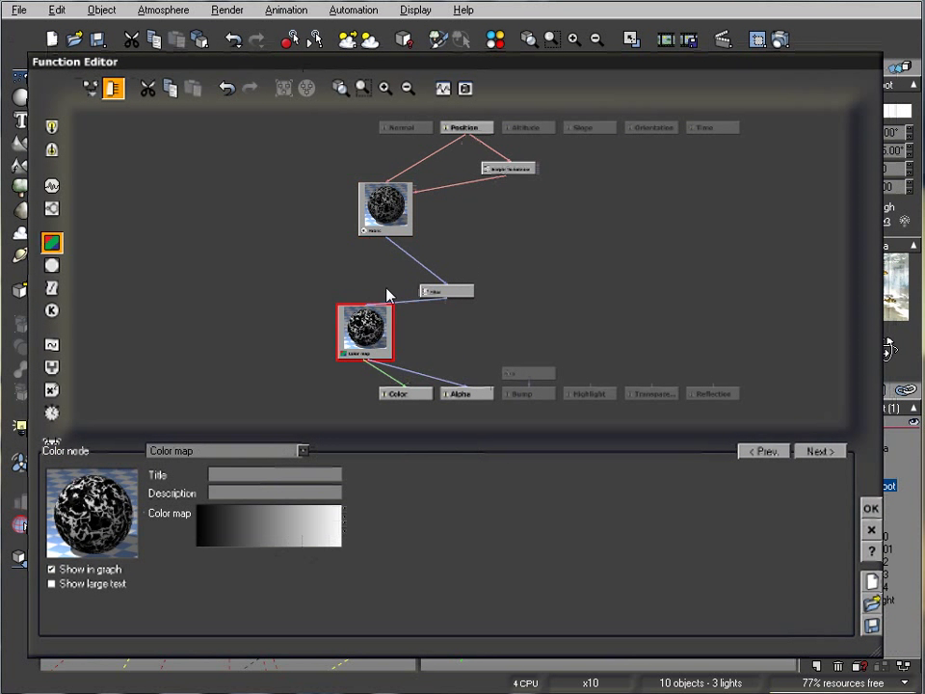
{"action": "left_click_drag", "start_coordinate": [403, 205], "coordinate": [346, 227]}
{"action": "left_click_drag", "start_coordinate": [453, 292], "coordinate": [371, 292]}
Set the Simple Turbulence node's amplitude to about 2.07 and scaling to about 2.52, adjust its largest feature, and check the color map preview.
{"action": "left_click", "coordinate": [518, 169]}
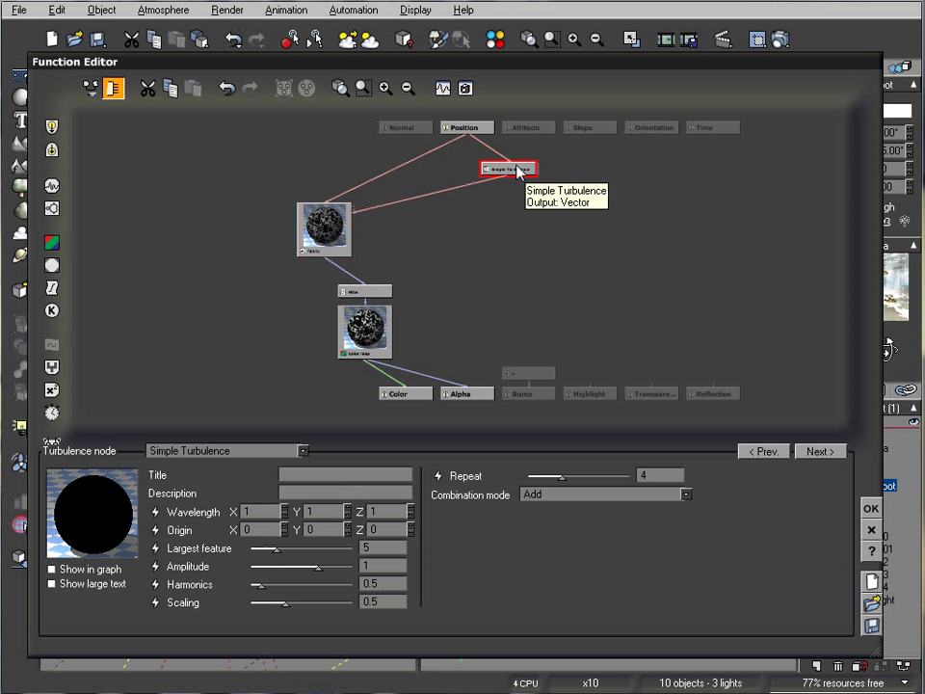
{"action": "left_click_drag", "start_coordinate": [317, 568], "coordinate": [328, 568]}
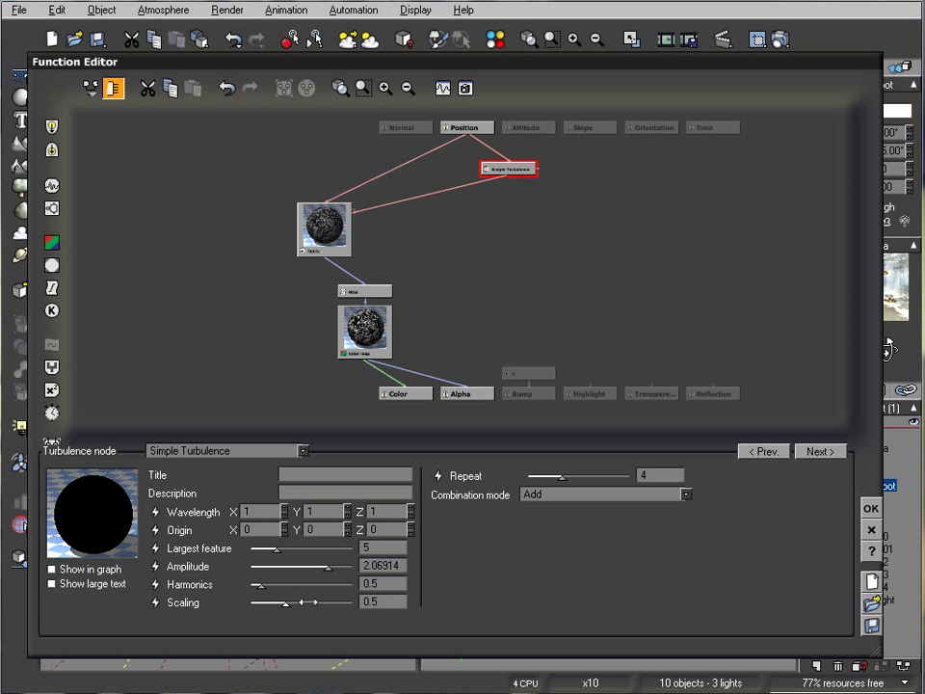
{"action": "left_click_drag", "start_coordinate": [285, 603], "coordinate": [322, 602]}
{"action": "left_click", "coordinate": [363, 335]}
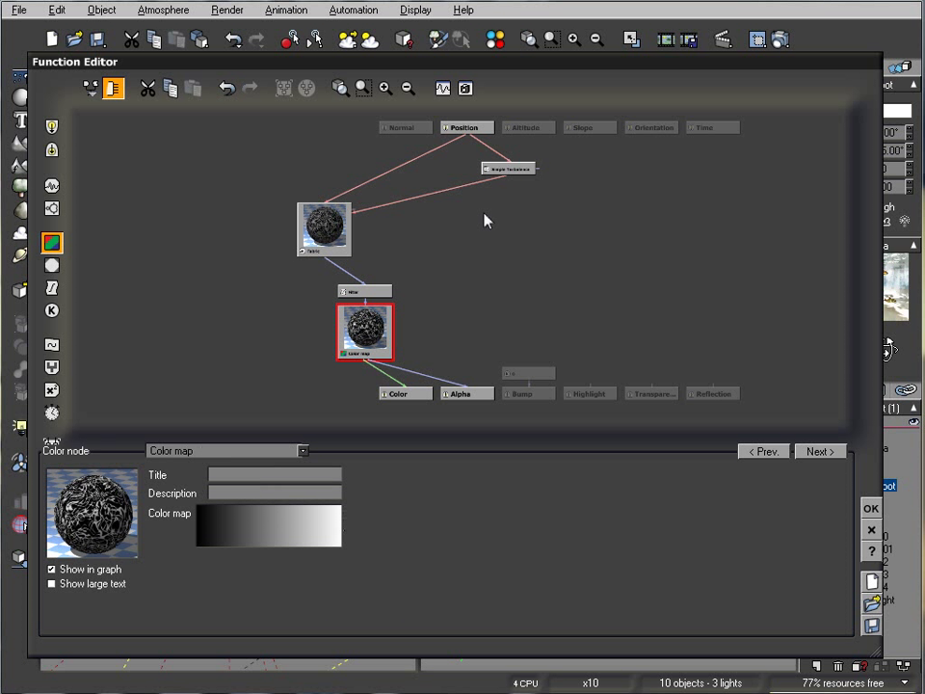
{"action": "left_click", "coordinate": [509, 170]}
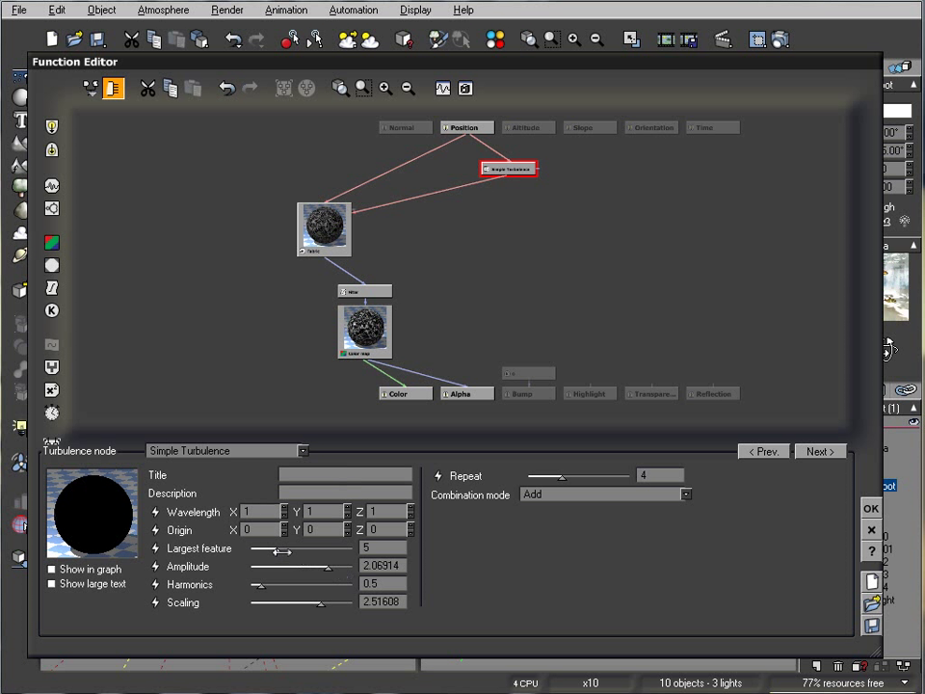
{"action": "left_click_drag", "start_coordinate": [280, 552], "coordinate": [304, 585]}
{"action": "left_click", "coordinate": [366, 333]}
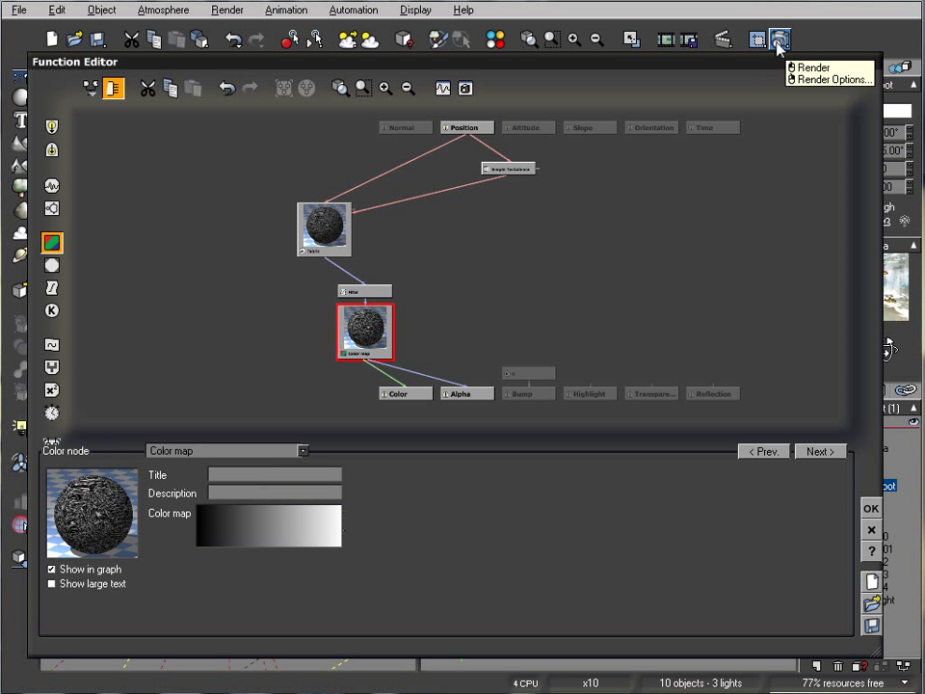
Preview the gel function's pattern in the Function Output Observer and place the observer clear of the Simple Turbulence node.
{"action": "left_click", "coordinate": [466, 88]}
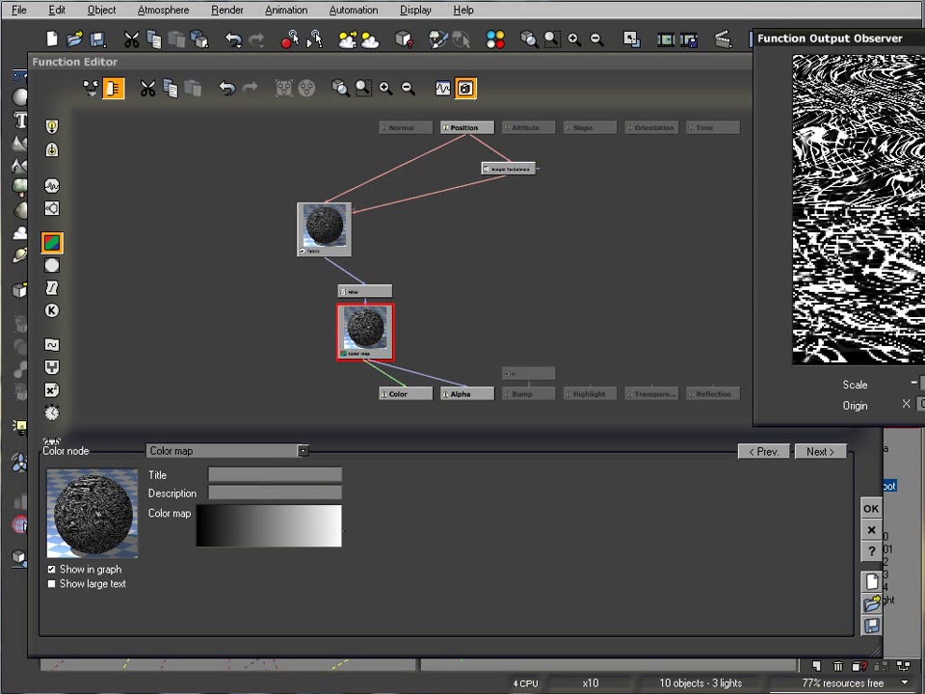
{"action": "left_click_drag", "start_coordinate": [921, 39], "coordinate": [650, 132]}
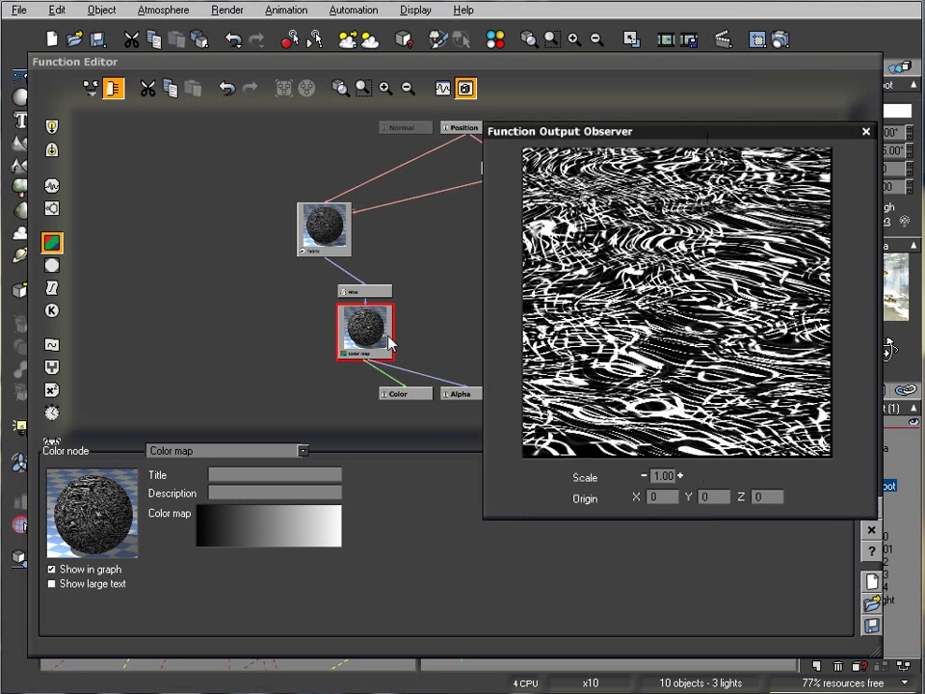
{"action": "left_click", "coordinate": [335, 243]}
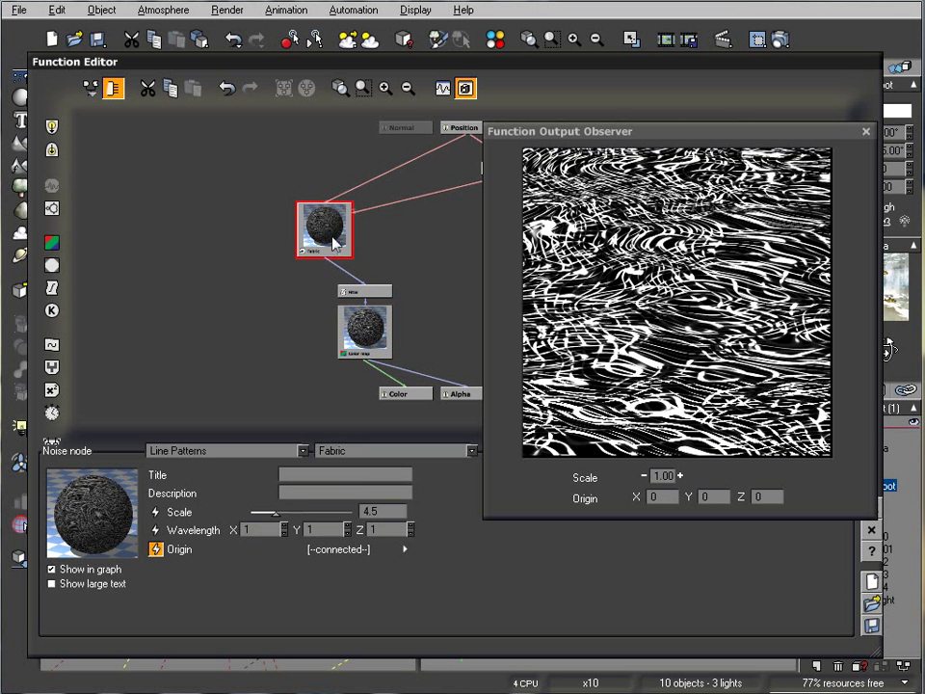
{"action": "left_click", "coordinate": [358, 323]}
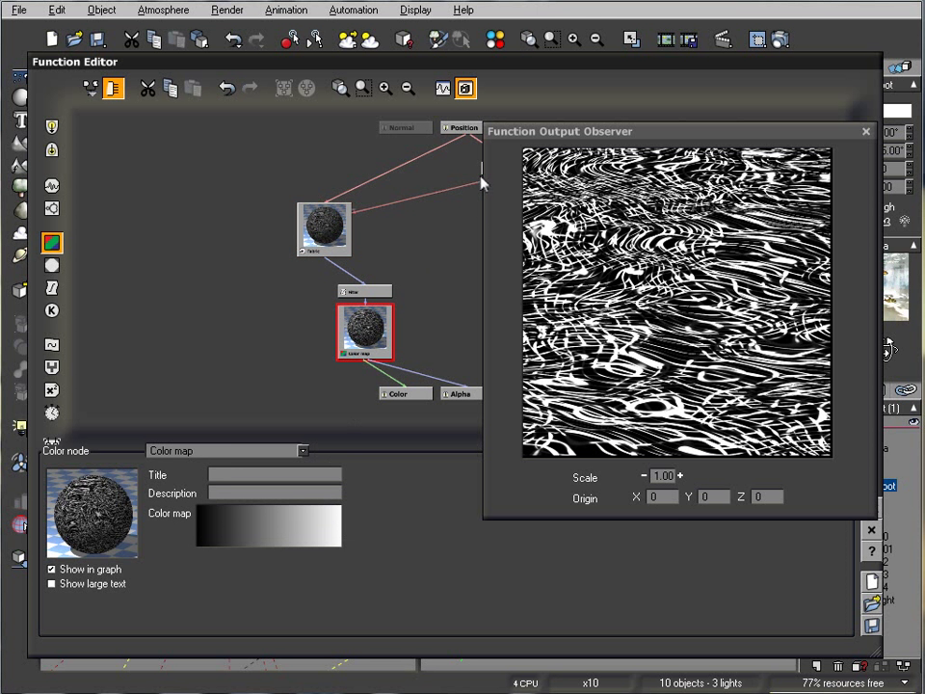
{"action": "left_click_drag", "start_coordinate": [549, 128], "coordinate": [607, 122]}
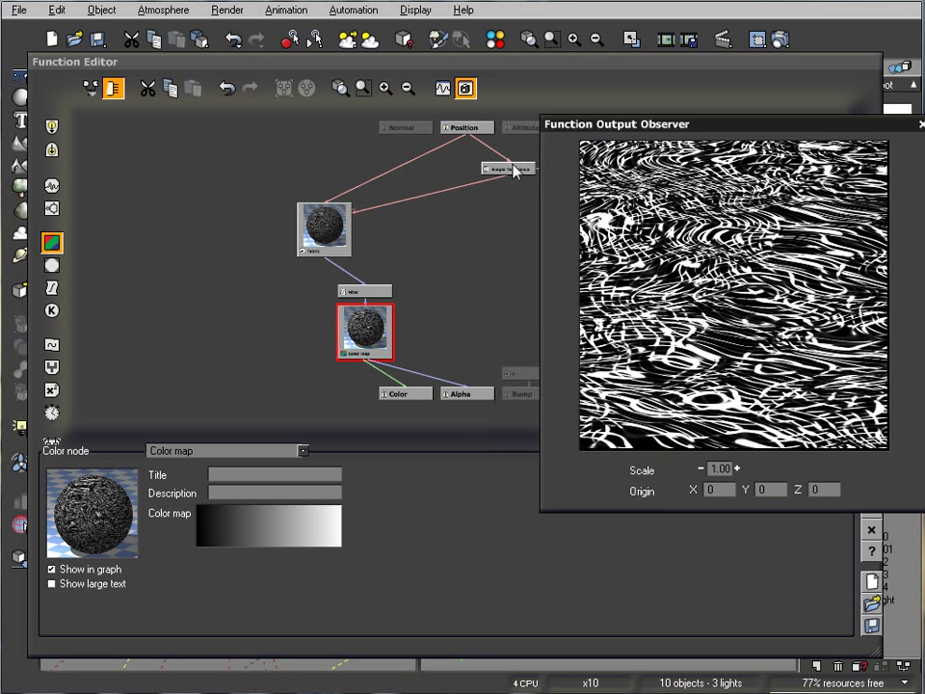
Move the Simple Turbulence node closer to the Fabric node, set its harmonics to about 0.83, and accept the function, gel and light edits.
{"action": "left_click_drag", "start_coordinate": [509, 171], "coordinate": [427, 211]}
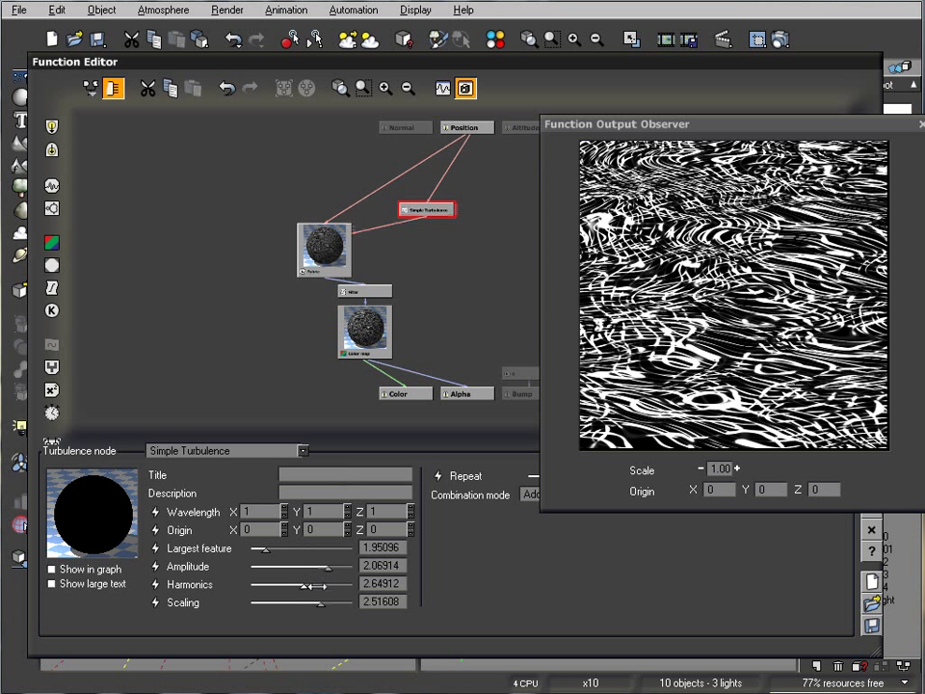
{"action": "left_click_drag", "start_coordinate": [315, 585], "coordinate": [267, 585]}
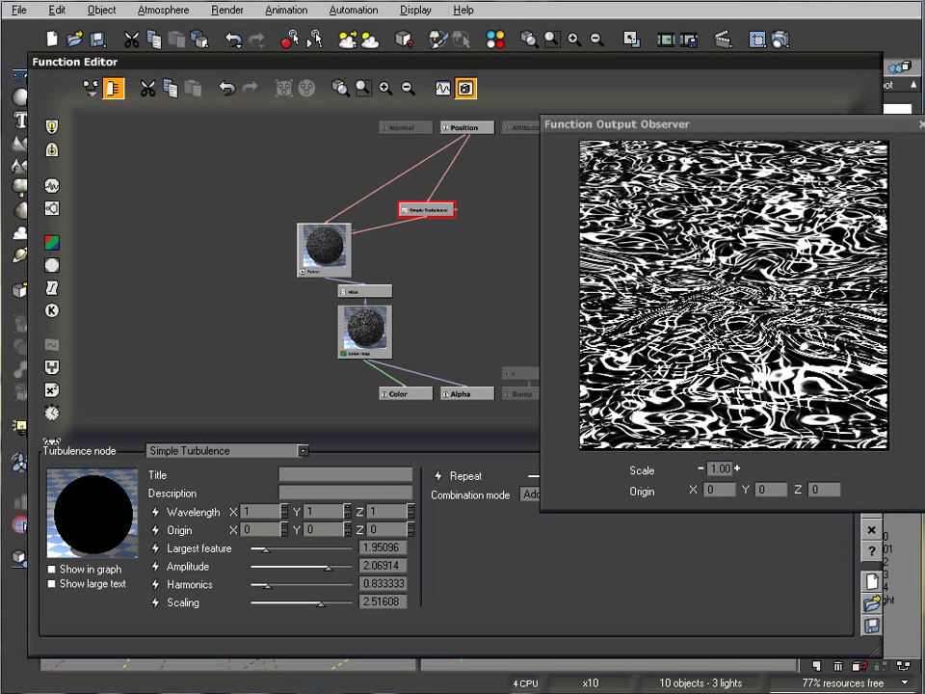
{"action": "left_click", "coordinate": [921, 126]}
{"action": "left_click", "coordinate": [872, 510]}
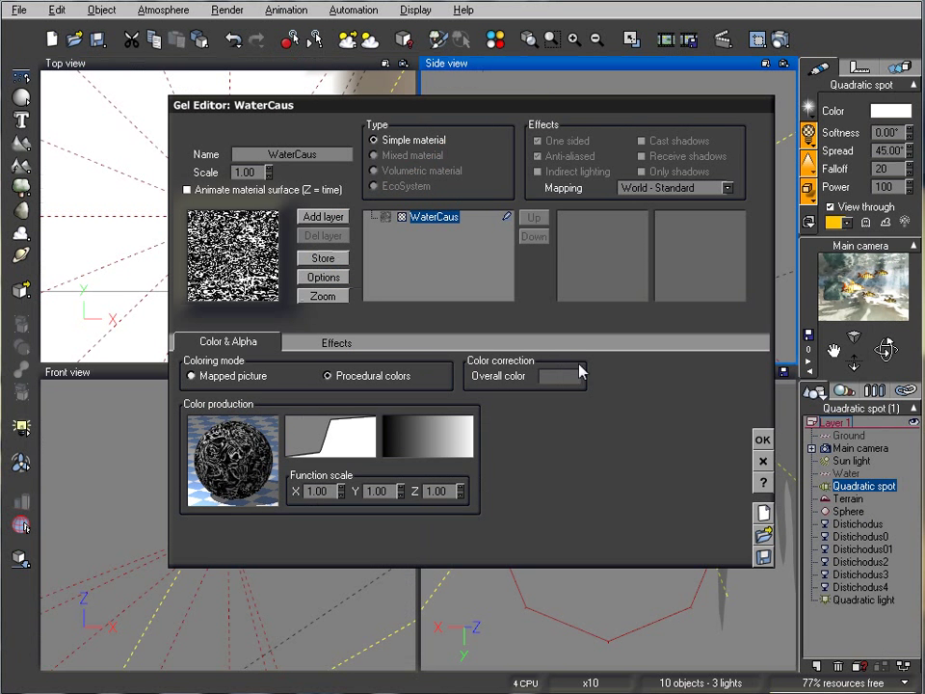
{"action": "left_click", "coordinate": [762, 439]}
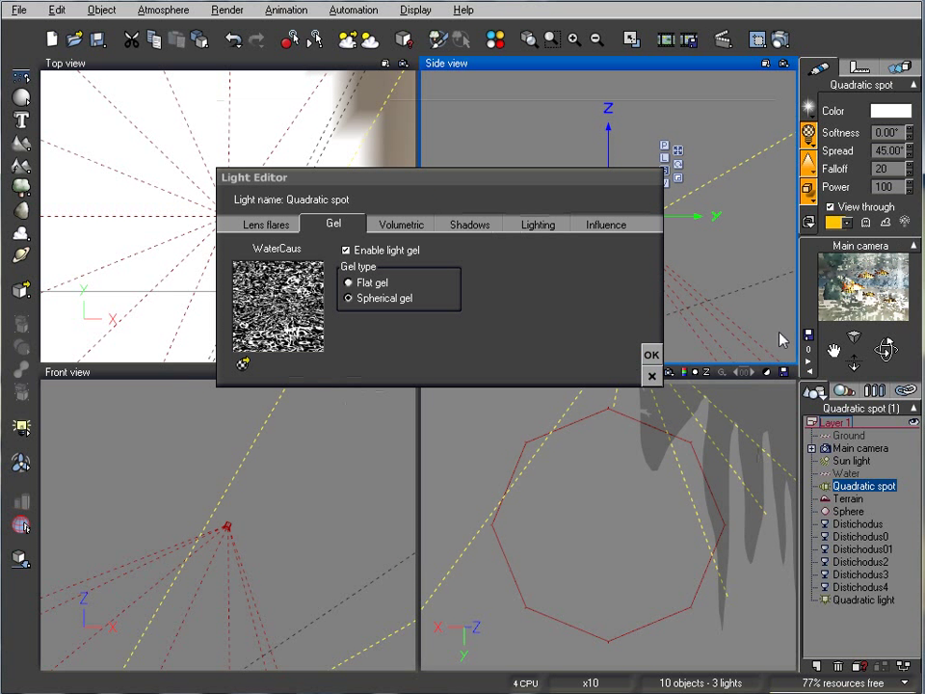
{"action": "left_click", "coordinate": [651, 355]}
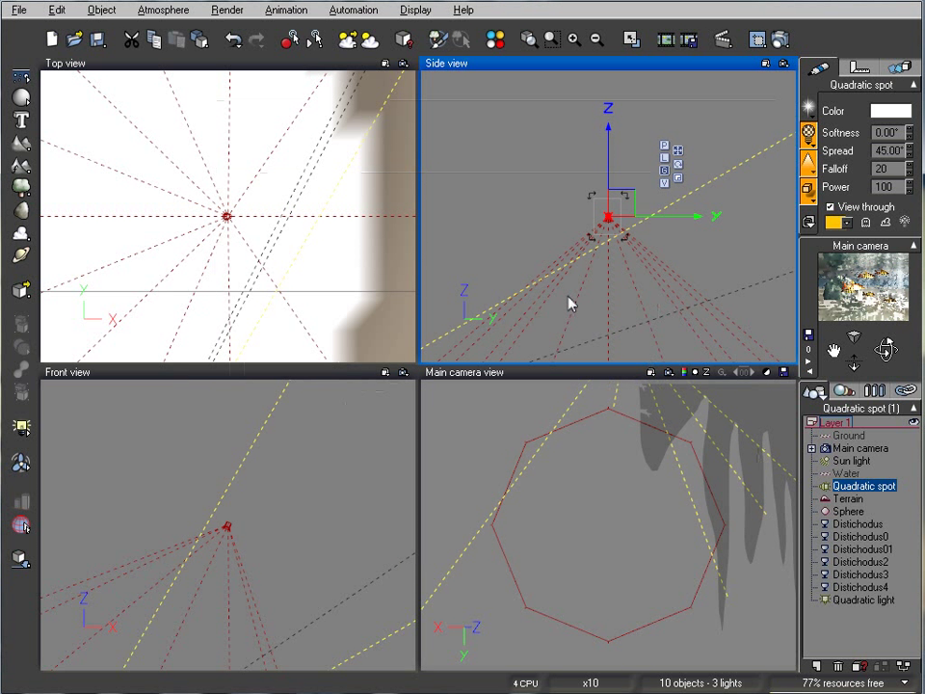
Render the scene to screen at Preview quality to check the caustics, and close the render display.
{"action": "left_click", "coordinate": [778, 39]}
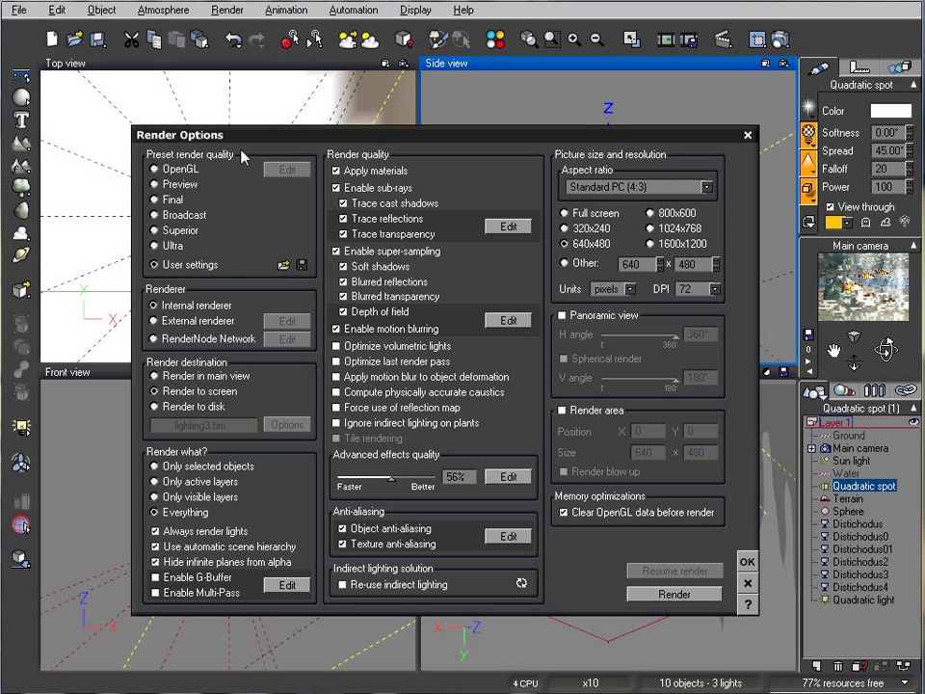
{"action": "left_click", "coordinate": [177, 186]}
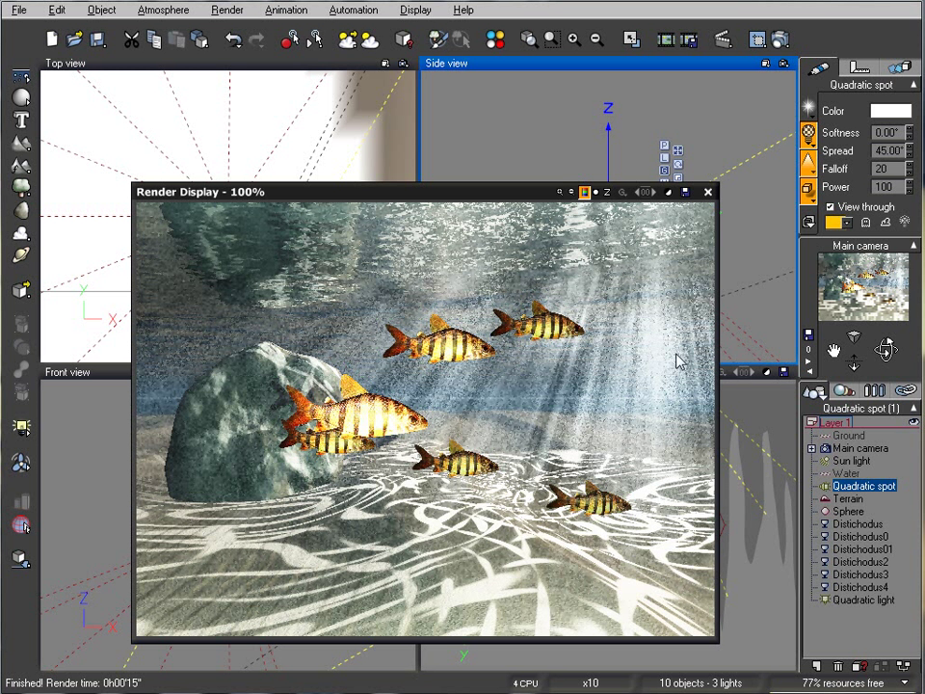
{"action": "left_click", "coordinate": [708, 192]}
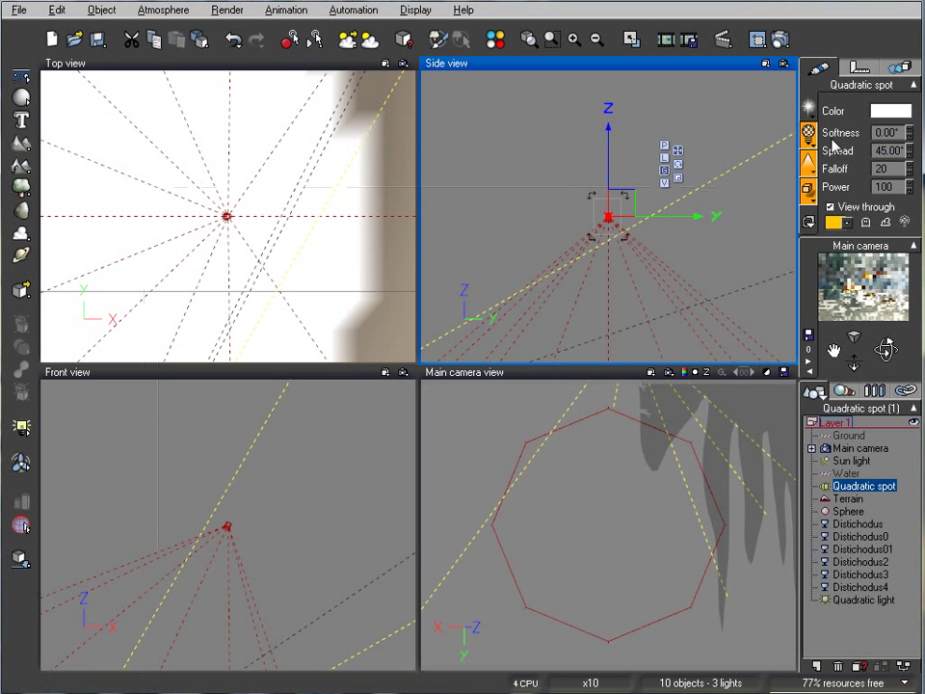
Set the quadratic spot's shadow density to 28% and accept the light settings.
{"action": "right_click", "coordinate": [810, 166]}
{"action": "left_click", "coordinate": [847, 201]}
{"action": "left_click", "coordinate": [469, 222]}
{"action": "left_click_drag", "start_coordinate": [329, 286], "coordinate": [286, 286]}
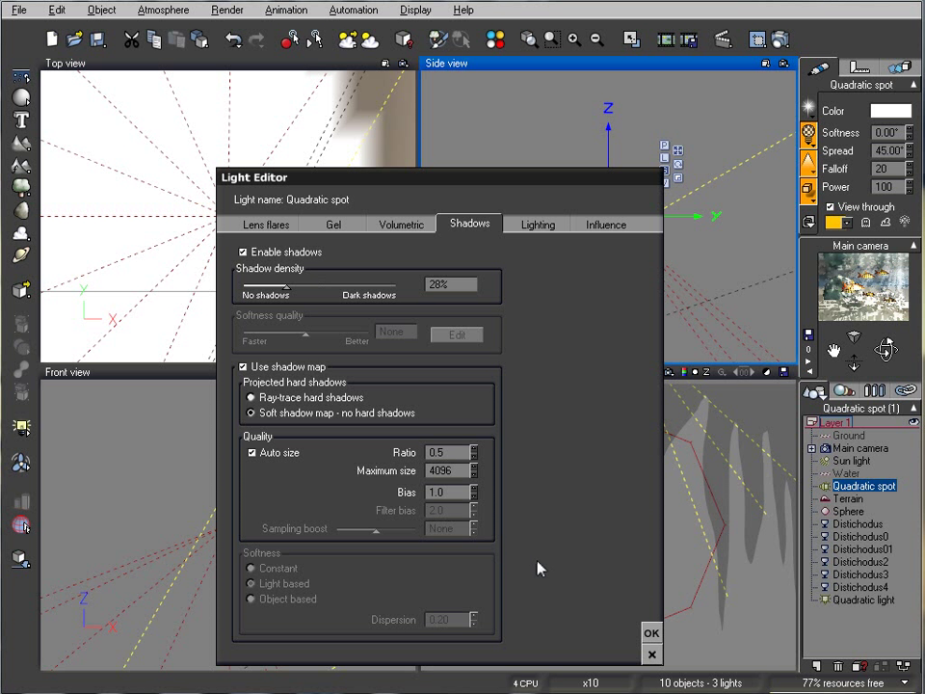
{"action": "left_click", "coordinate": [652, 633]}
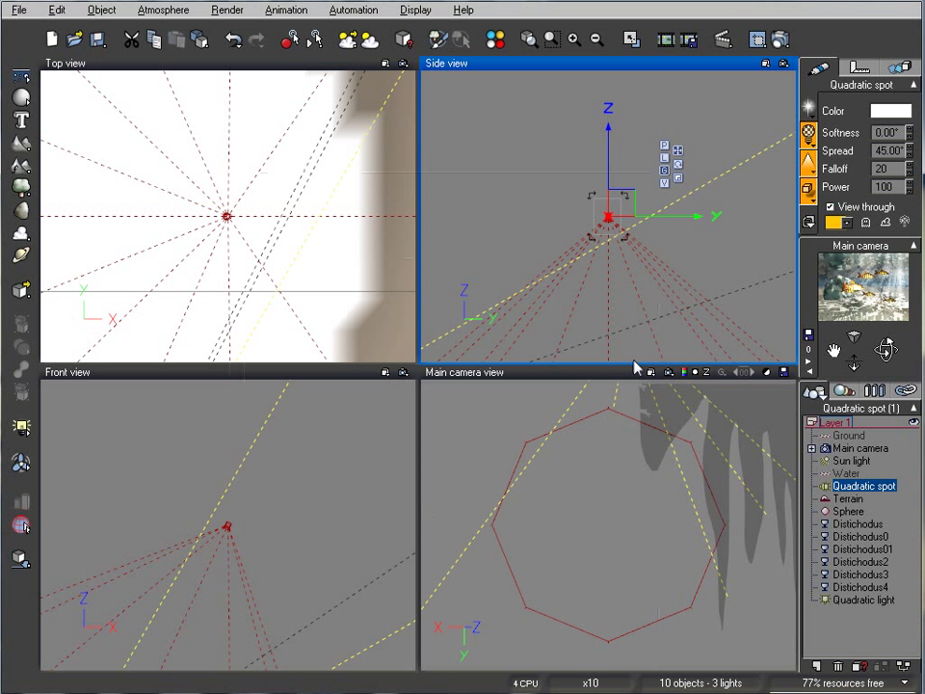
Move the quadratic light up along Z and slightly back along Y so it sits just above and behind the camera.
{"action": "left_click", "coordinate": [865, 600]}
{"action": "right_click_drag", "start_coordinate": [665, 306], "coordinate": [704, 363]}
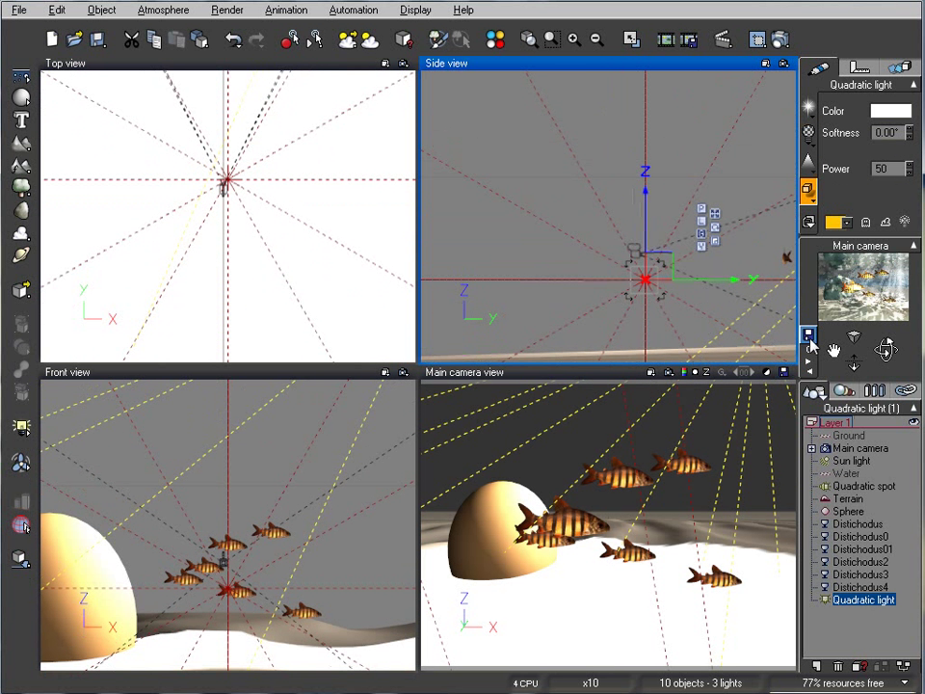
{"action": "left_click_drag", "start_coordinate": [662, 263], "coordinate": [644, 180]}
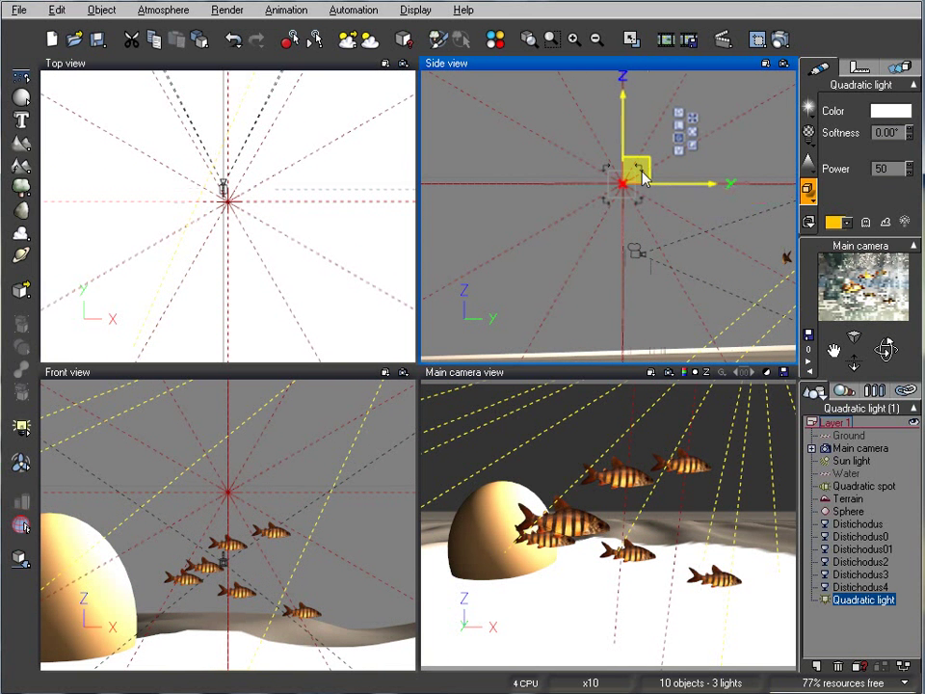
{"action": "right_click_drag", "start_coordinate": [267, 317], "coordinate": [267, 171]}
{"action": "right_click_drag", "start_coordinate": [267, 171], "coordinate": [182, 198], "text": "ctrl"}
{"action": "scroll", "coordinate": [295, 300], "scroll_direction": "up", "scroll_amount": 5}
{"action": "right_click_drag", "start_coordinate": [289, 222], "coordinate": [298, 206]}
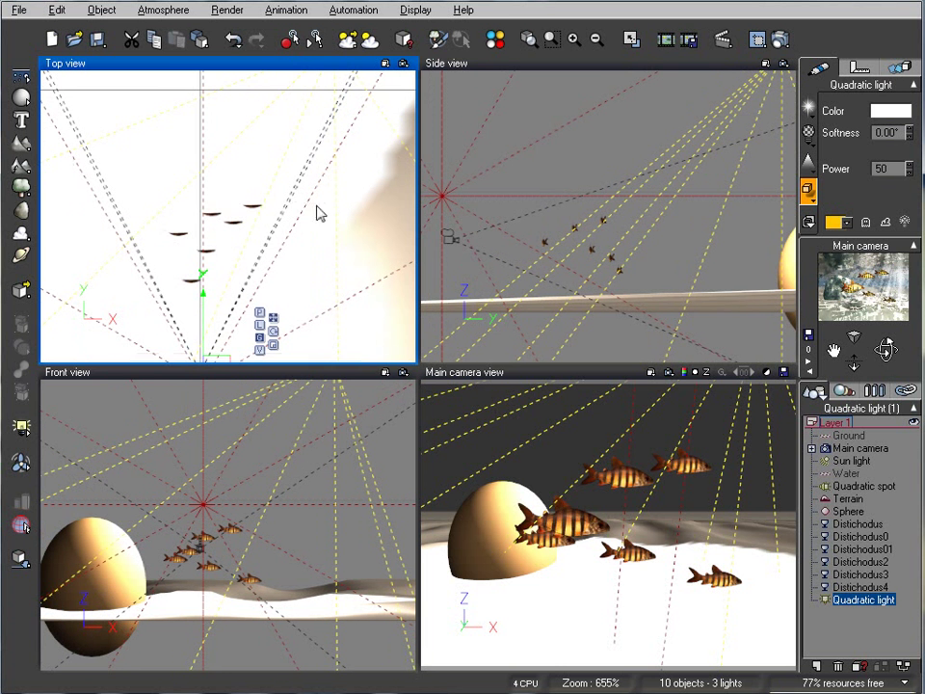
Set the quadratic spot's power to 135 and review its volumetric and gel settings.
{"action": "left_click", "coordinate": [854, 485]}
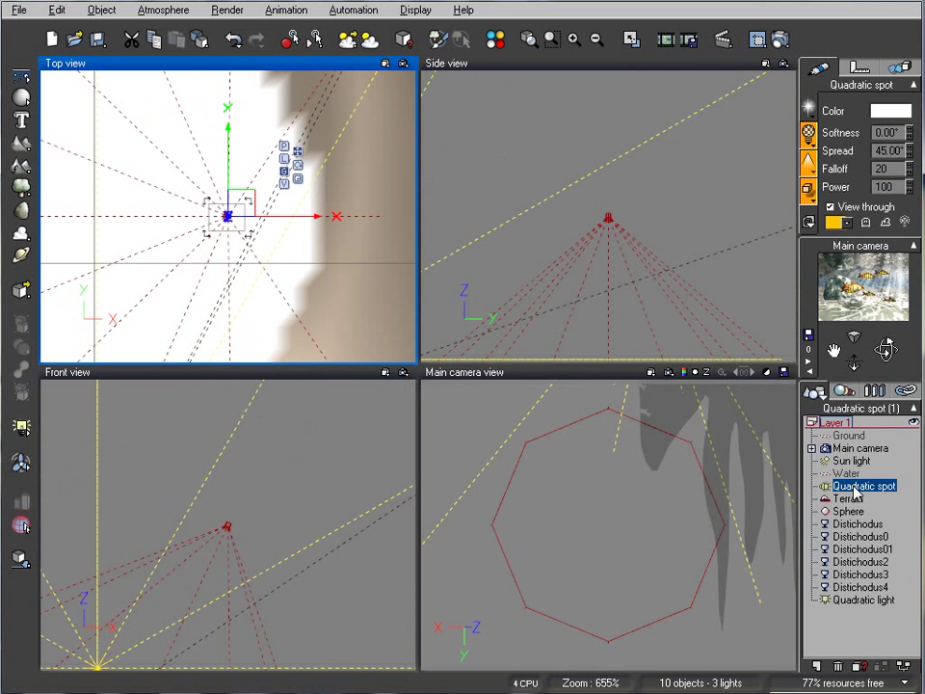
{"action": "right_click_drag", "start_coordinate": [639, 228], "coordinate": [675, 222]}
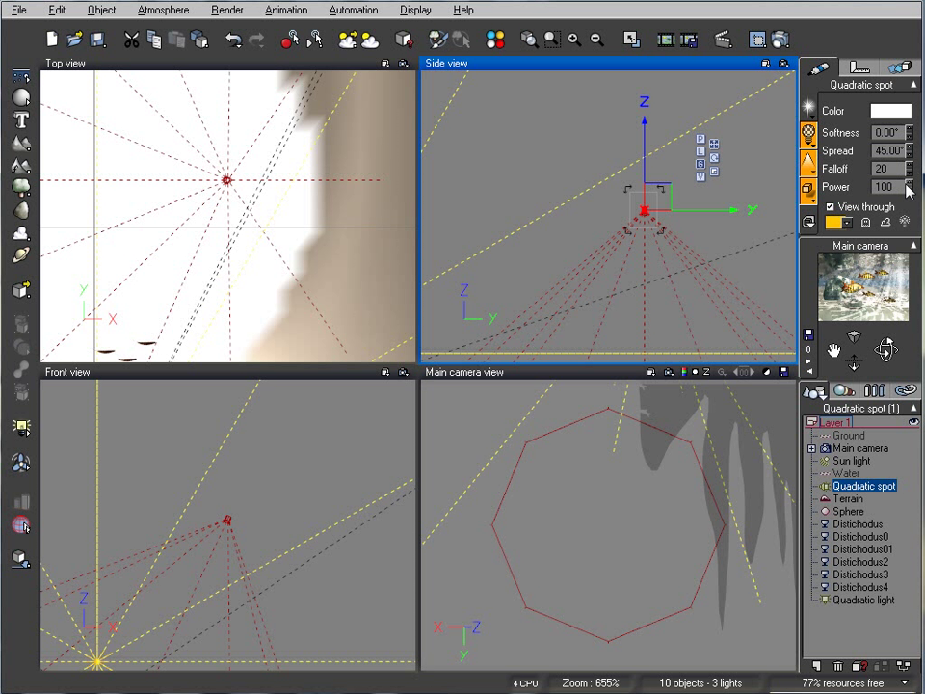
{"action": "left_click_drag", "start_coordinate": [910, 190], "coordinate": [910, 174]}
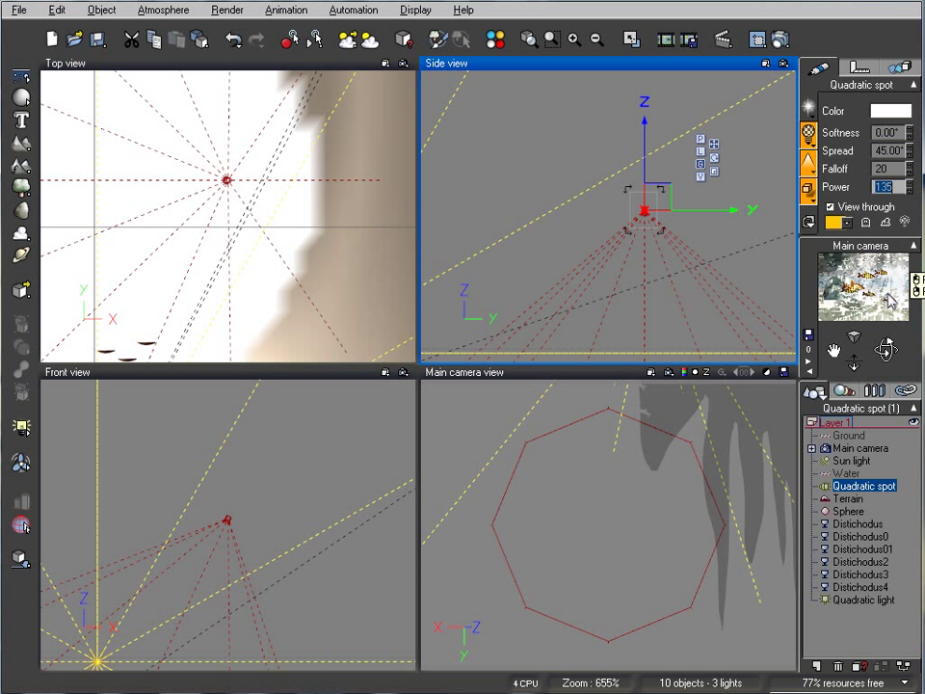
{"action": "right_click_drag", "start_coordinate": [241, 201], "coordinate": [331, 169]}
{"action": "right_click_drag", "start_coordinate": [275, 162], "coordinate": [322, 208]}
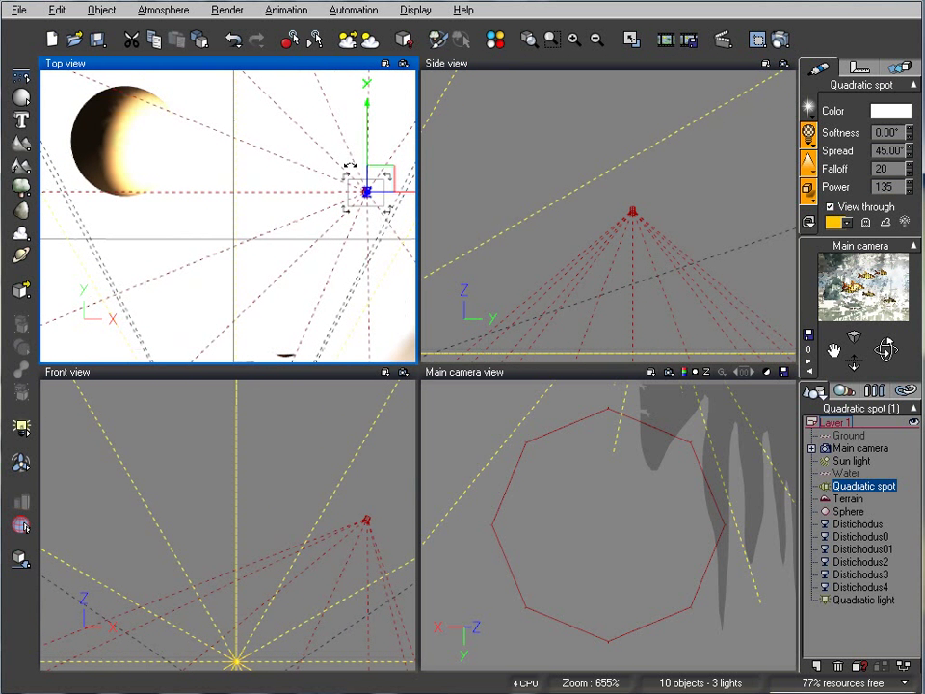
{"action": "right_click", "coordinate": [812, 168]}
{"action": "left_click", "coordinate": [869, 199]}
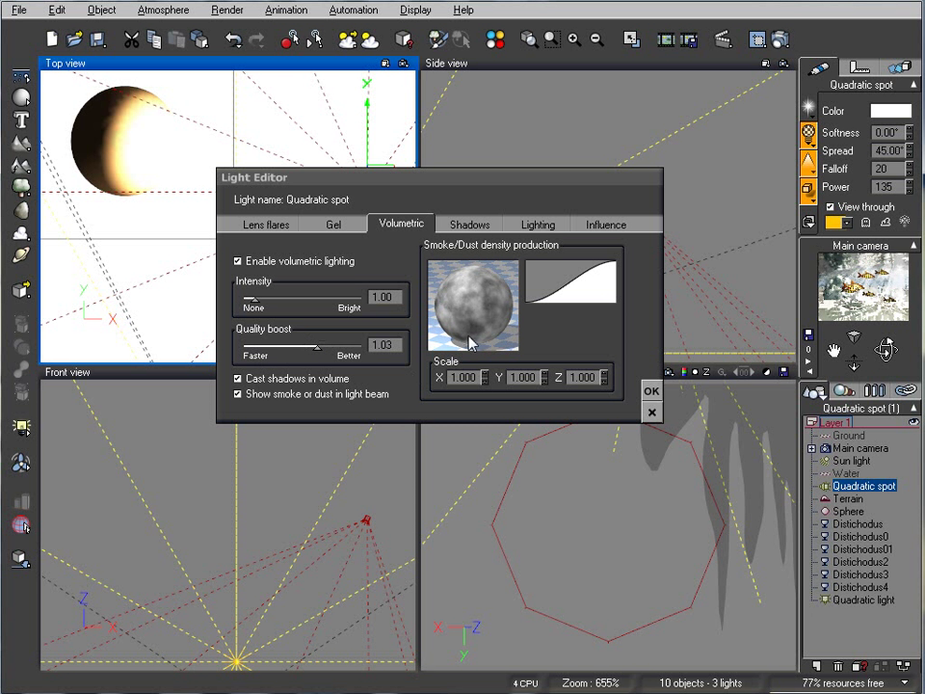
{"action": "left_click", "coordinate": [332, 224]}
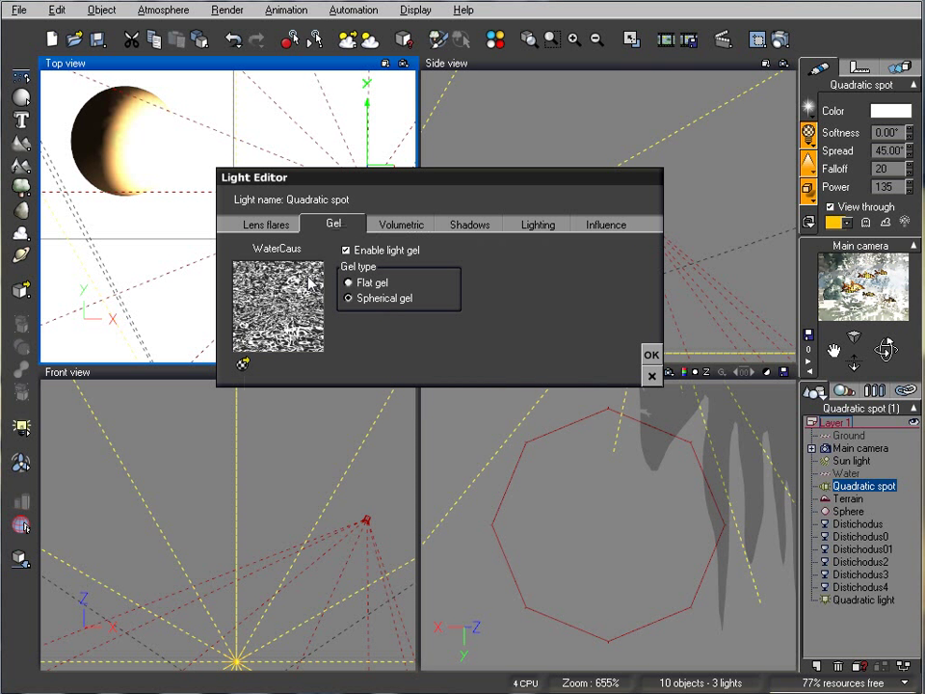
{"action": "left_click", "coordinate": [652, 356]}
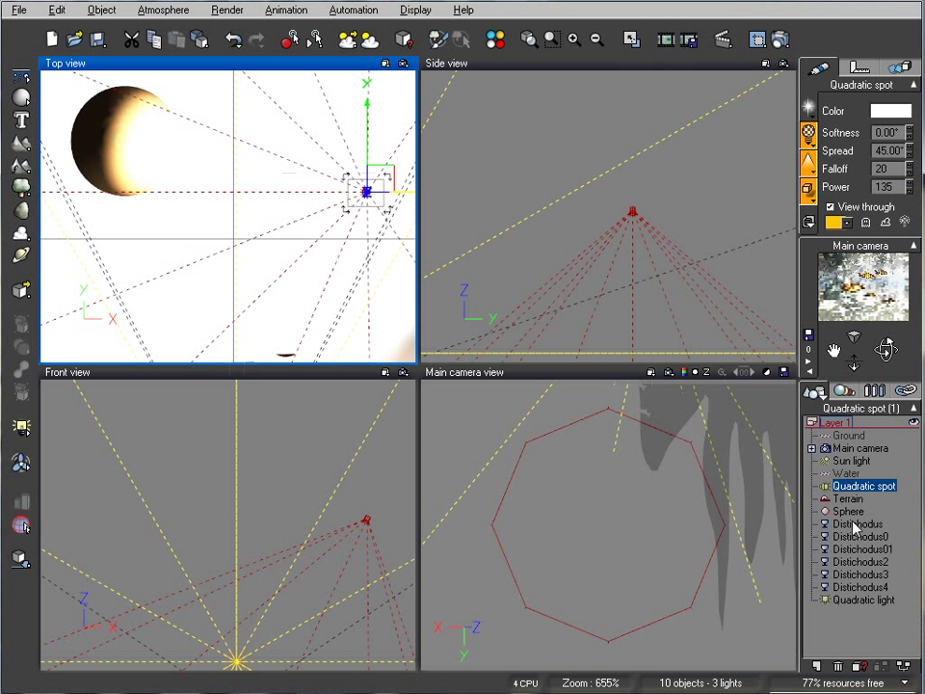
Render the underwater scene to screen at 640x480 with the User settings quality and reposition the render display.
{"action": "left_click", "coordinate": [780, 40]}
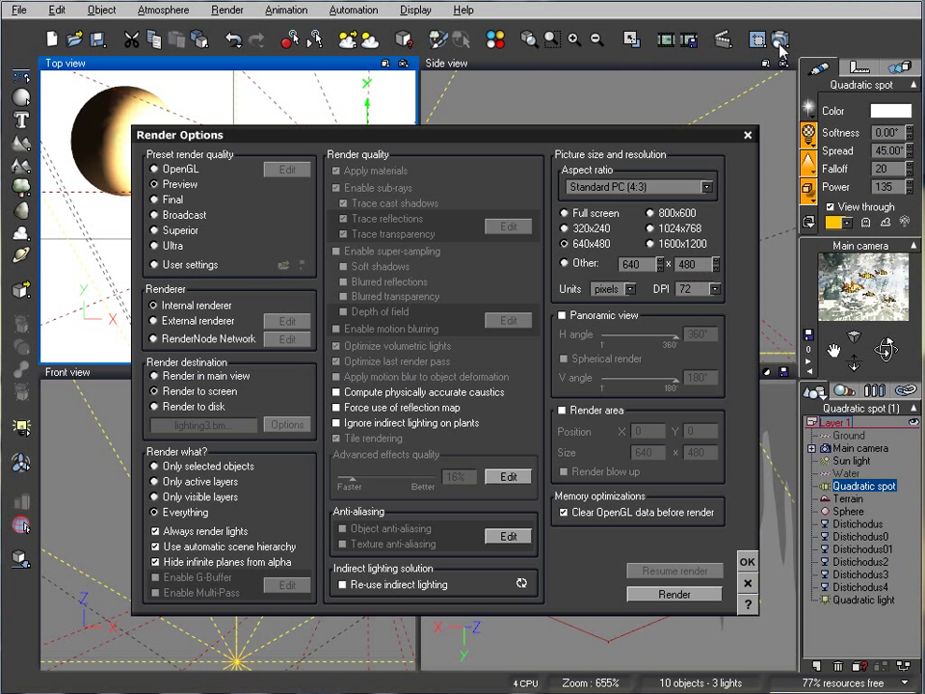
{"action": "left_click", "coordinate": [184, 267]}
{"action": "left_click", "coordinate": [675, 594]}
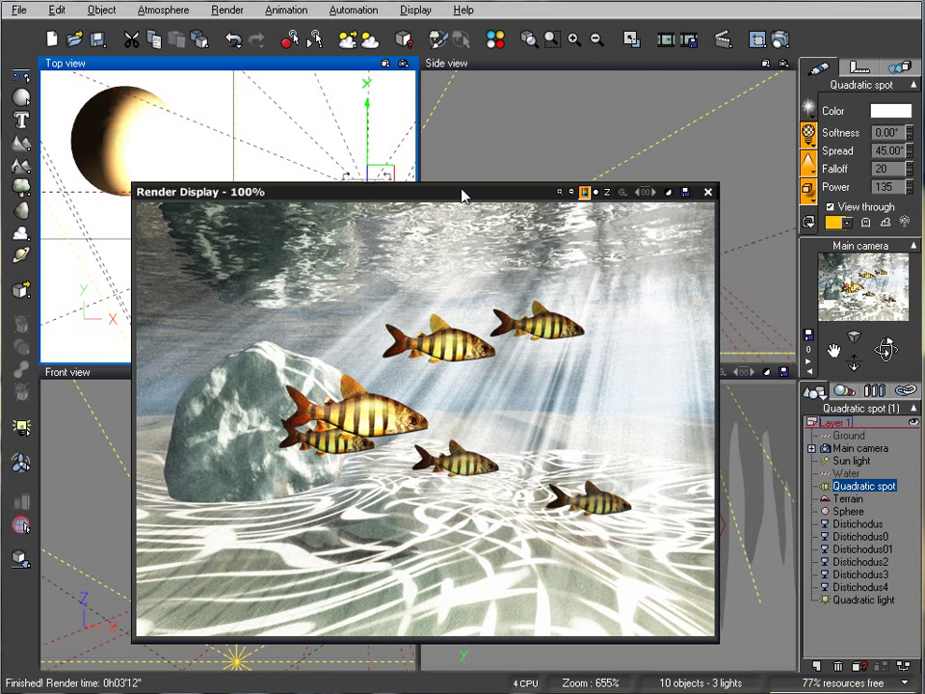
{"action": "mouse_move", "coordinate": [425, 200]}
{"action": "left_mouse_down"}
{"action": "mouse_move", "coordinate": [442, 157]}
{"action": "mouse_move", "coordinate": [435, 183]}
{"action": "left_mouse_up"}
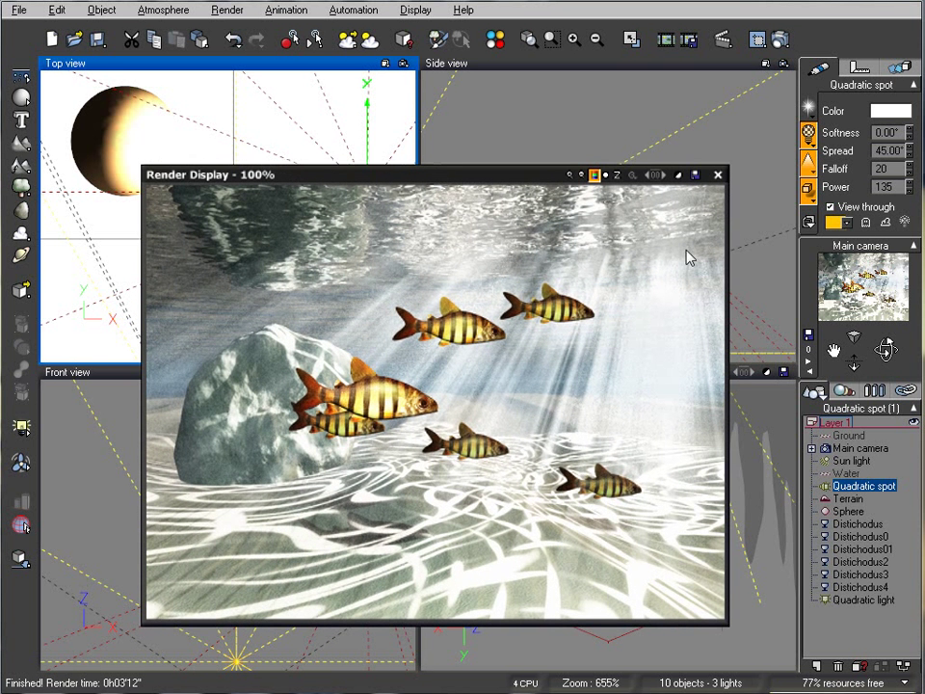